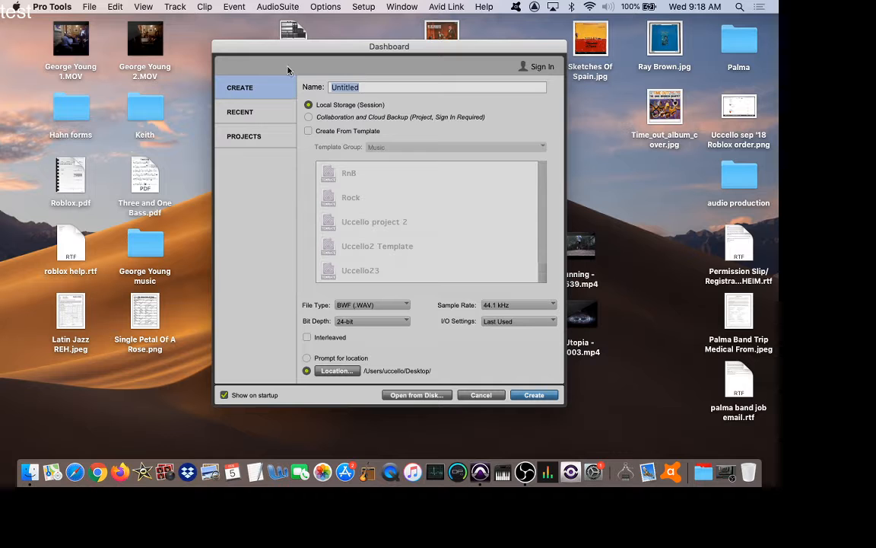
Create a local-storage session named with the owner's surname followed by "Movie Scoring 2".
drag(296, 51, 268, 10)
text(Uc)
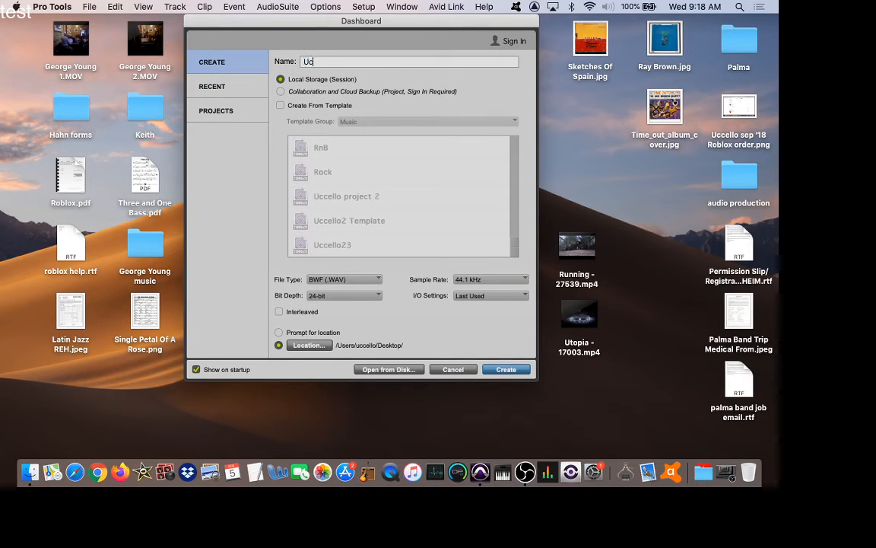
text(cello Movie Scoring)
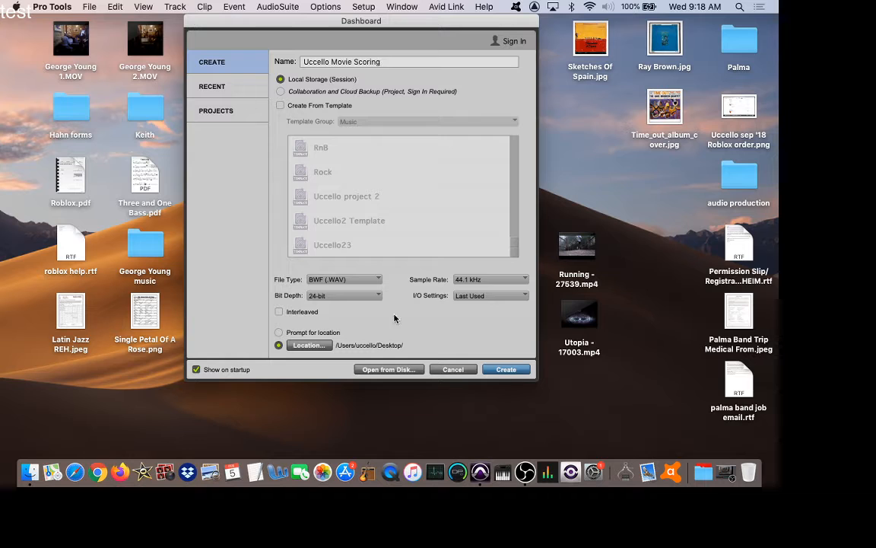
click(504, 368)
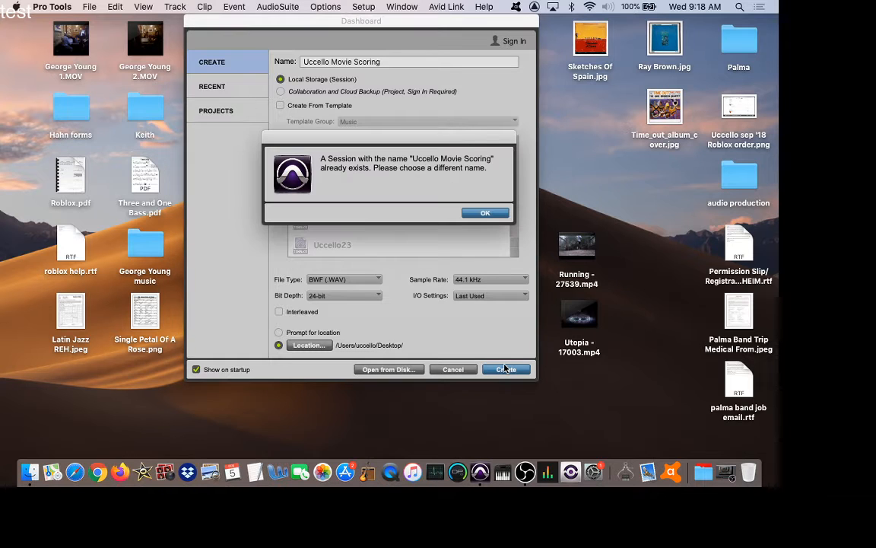
click(472, 211)
click(411, 64)
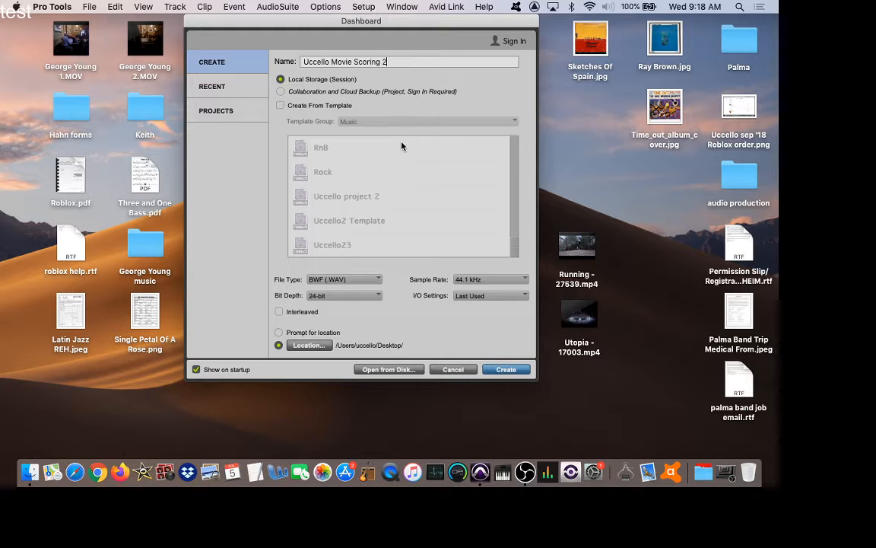
click(503, 369)
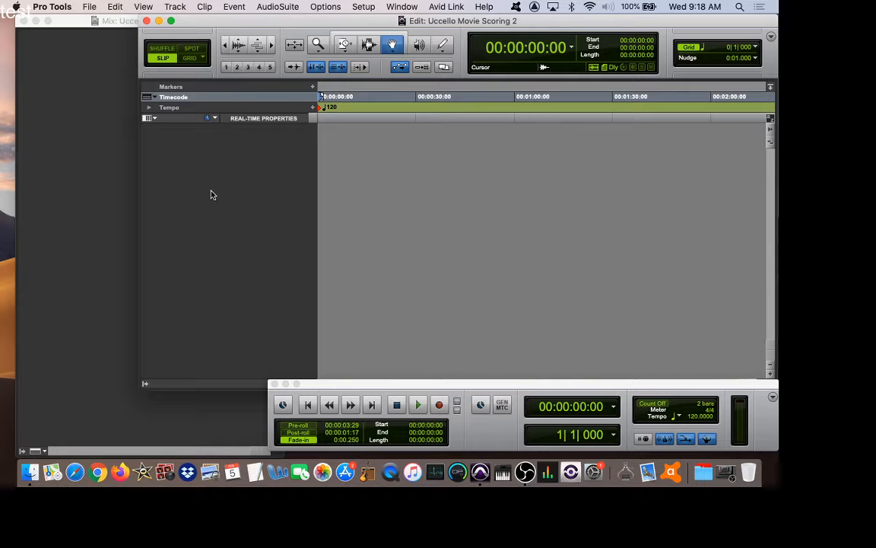
Minimize the Transport window, then shrink the Edit window and place it beside the Mix window.
drag(547, 27, 479, 28)
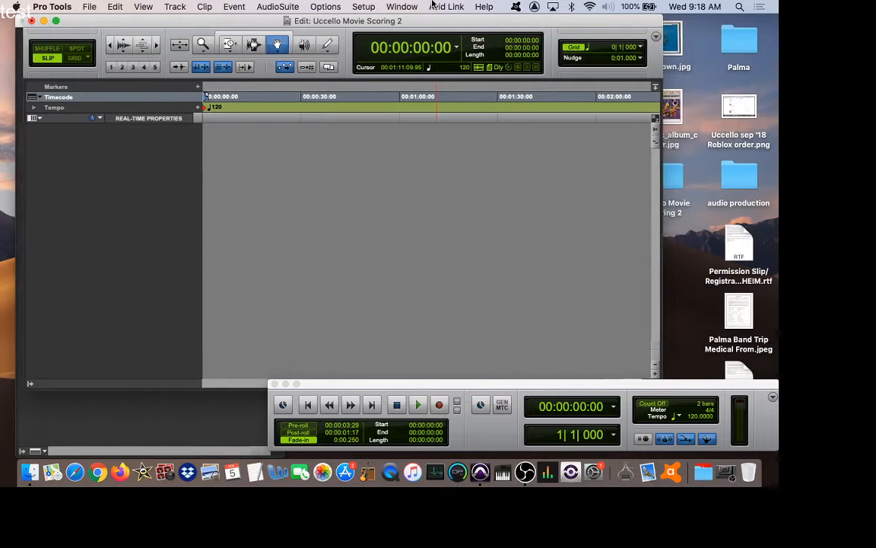
click(285, 383)
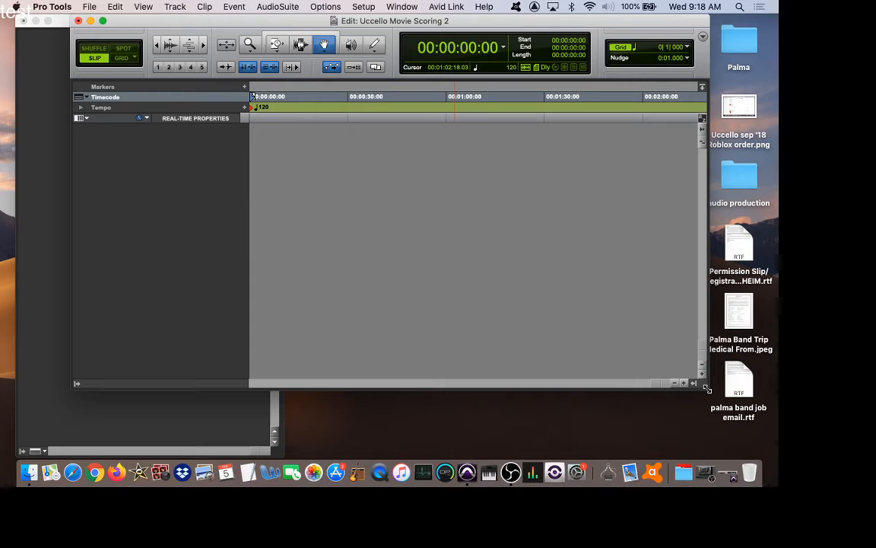
drag(707, 388, 372, 404)
drag(165, 18, 518, 10)
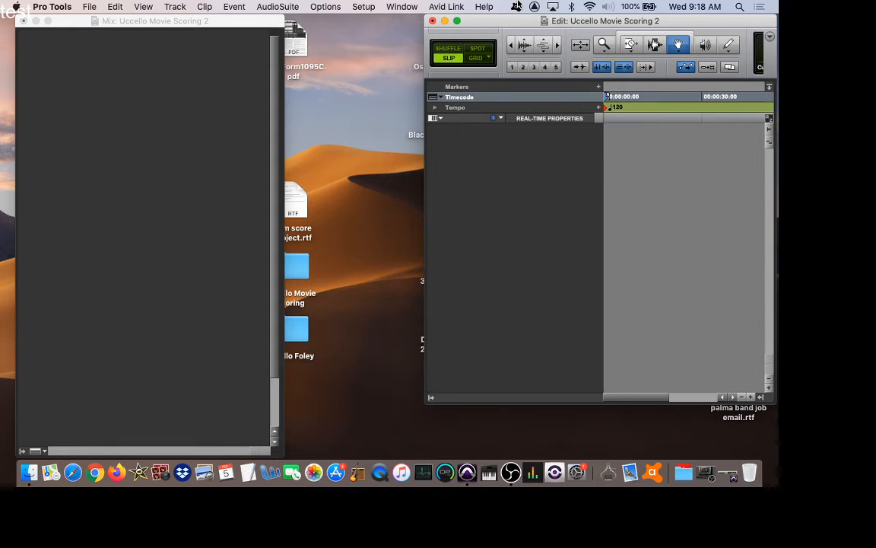
Create four new stereo instrument tracks in the session.
click(160, 21)
click(174, 7)
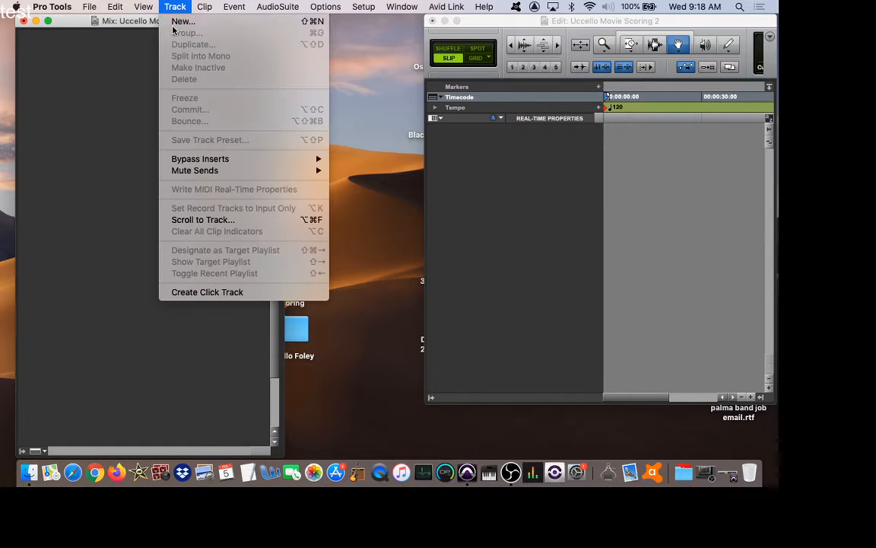
click(176, 22)
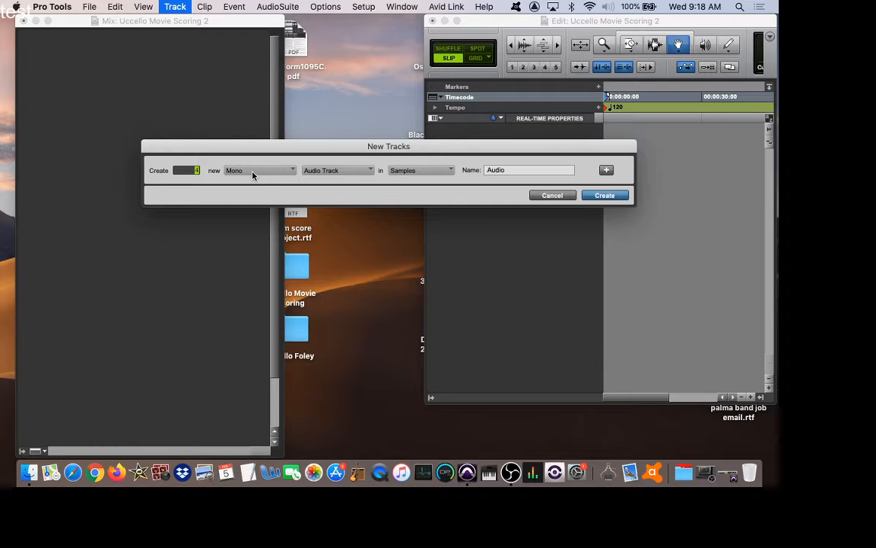
click(253, 175)
click(245, 186)
click(325, 174)
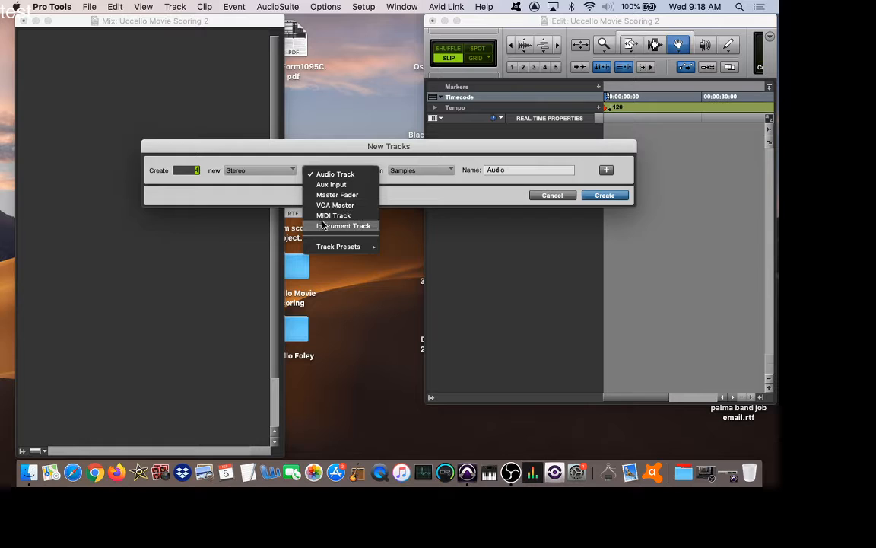
click(322, 226)
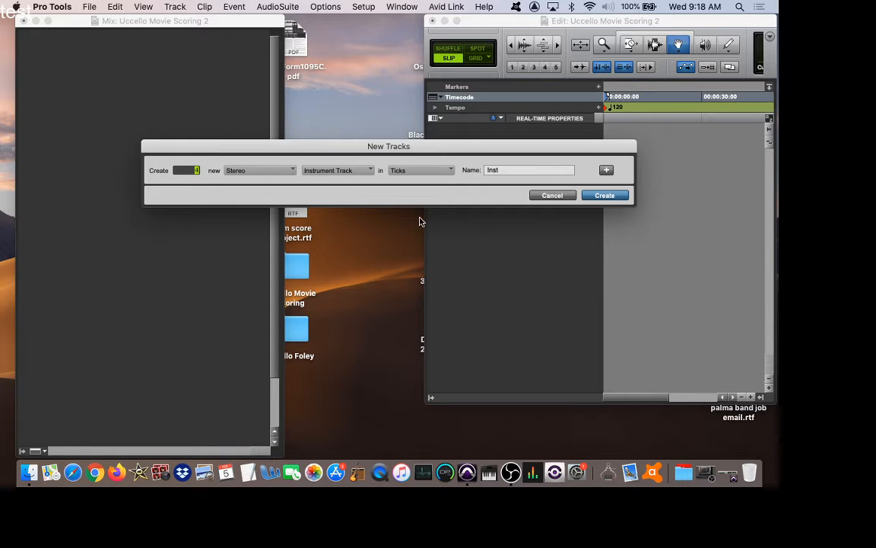
click(601, 197)
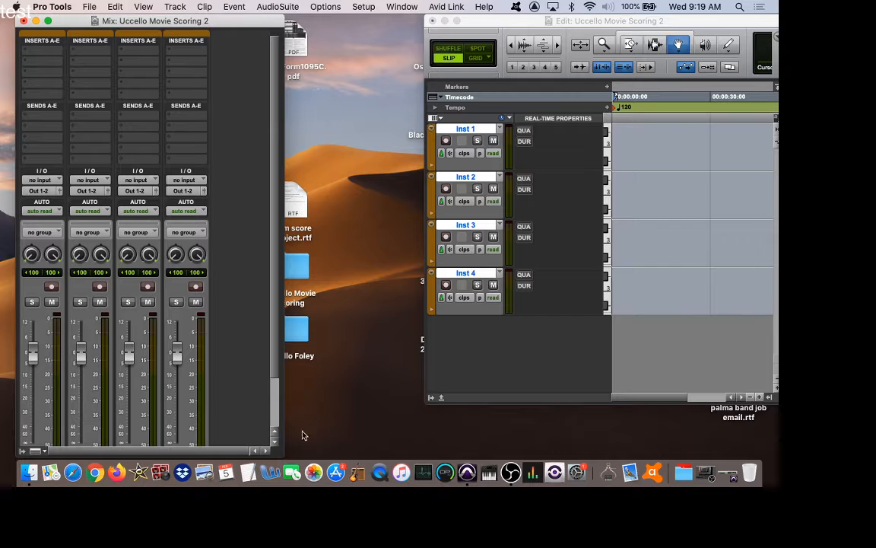
Add one mono audio track and widen the Mix window to fit all the channel strips.
drag(283, 450, 304, 451)
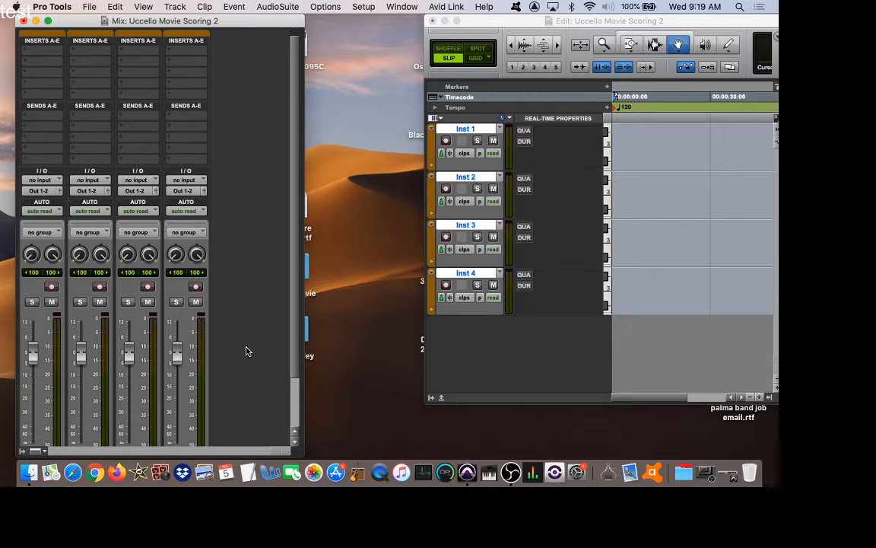
scroll(246, 351, down, 3)
scroll(246, 351, up, 3)
click(175, 7)
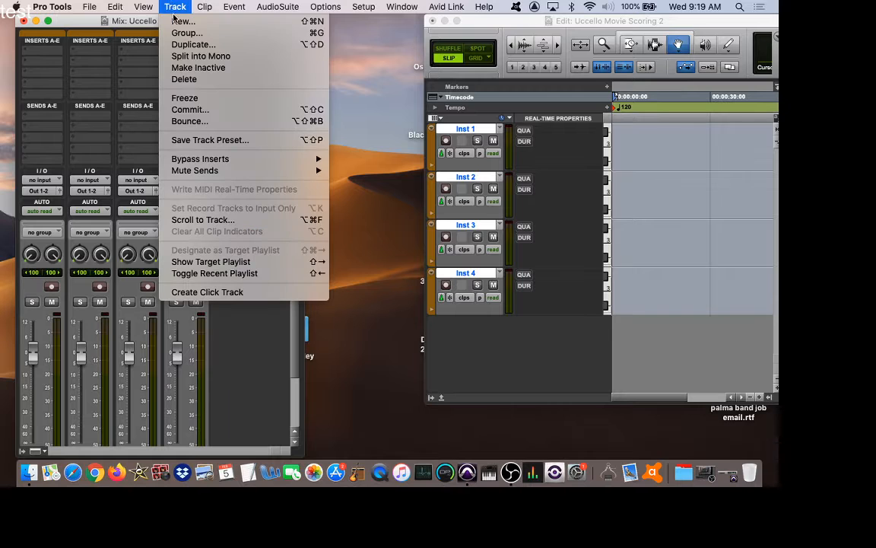
click(181, 22)
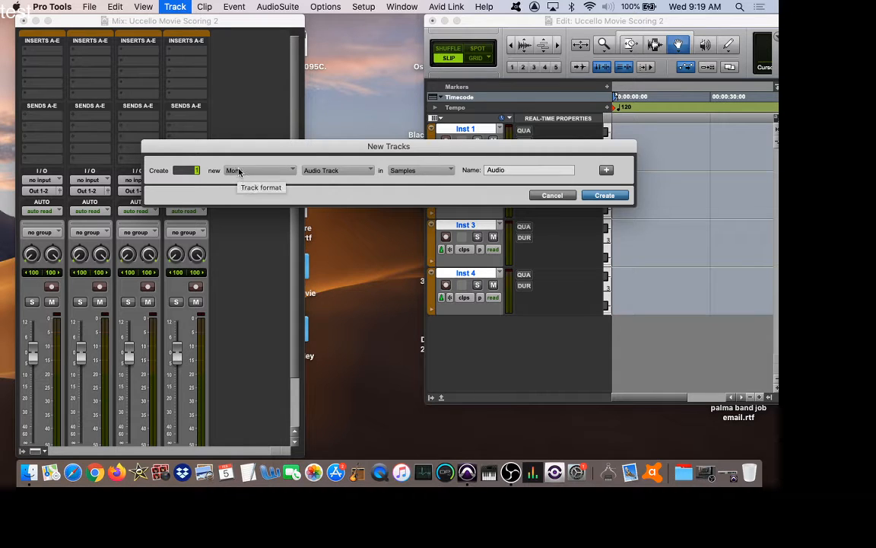
click(604, 195)
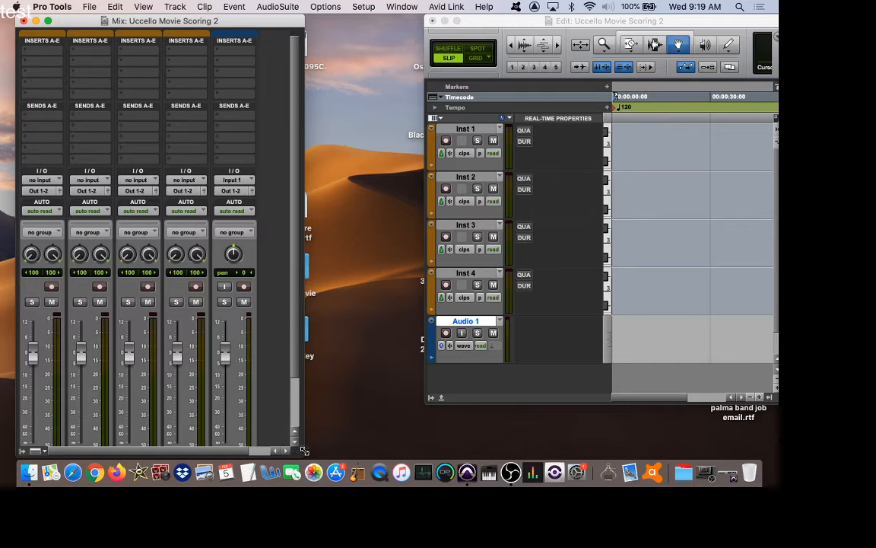
drag(304, 450, 326, 464)
scroll(288, 381, down, 5)
scroll(287, 380, up, 5)
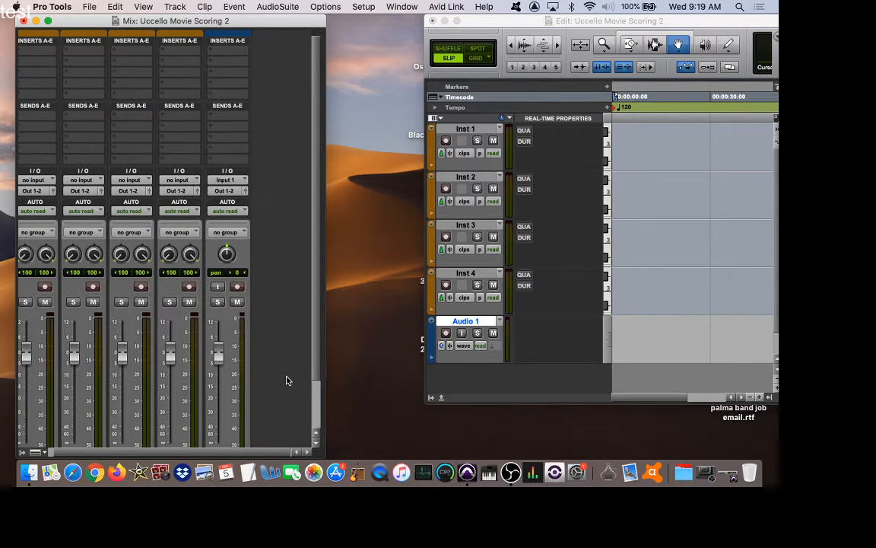
click(491, 24)
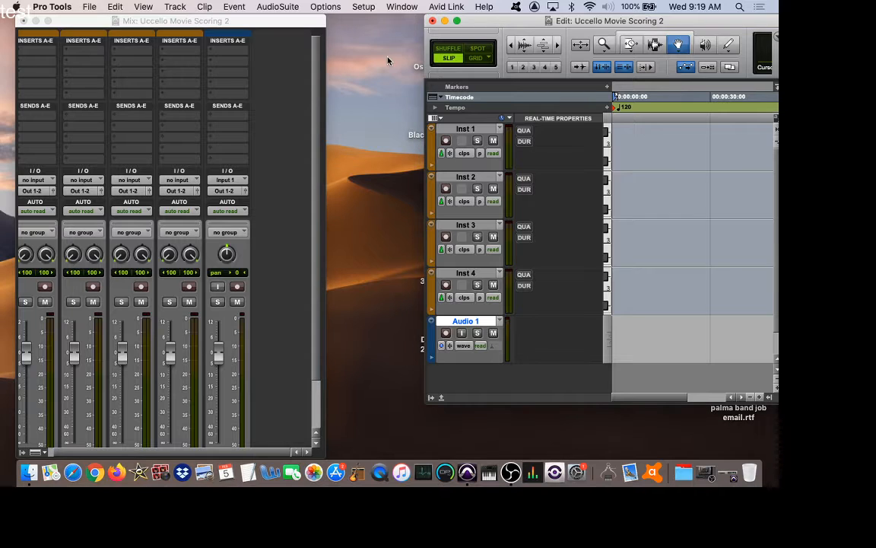
click(90, 6)
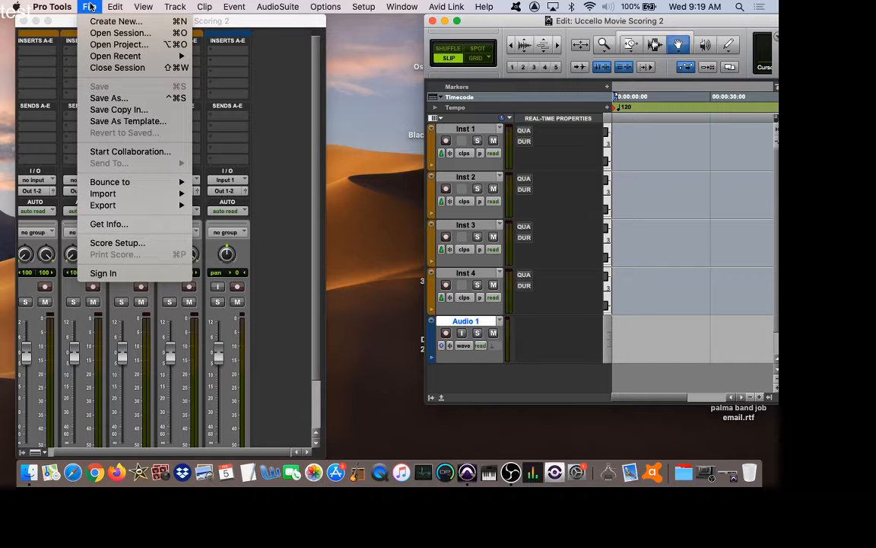
click(89, 7)
Minimize the Mix and Edit windows and preview the Utopia - 17003.mp4 video on the desktop.
click(34, 20)
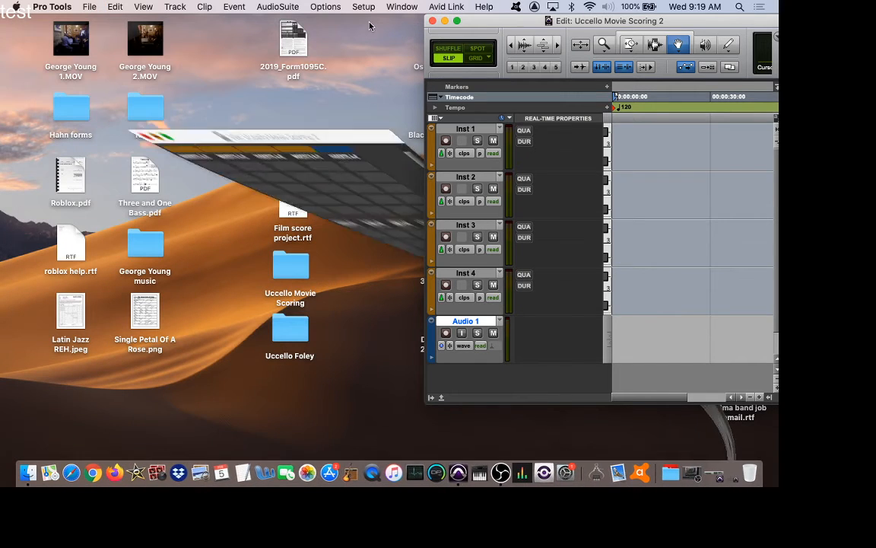
click(445, 21)
click(368, 327)
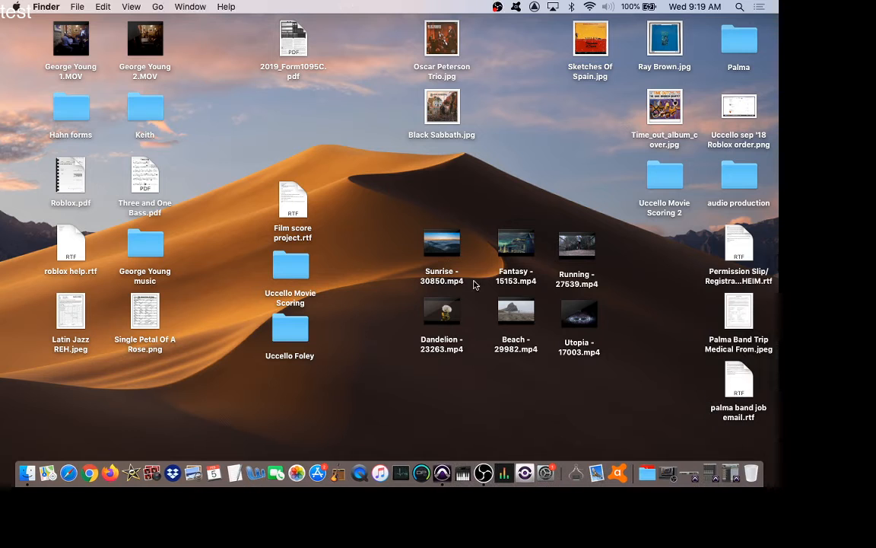
mouse_move(429, 240)
click(578, 319)
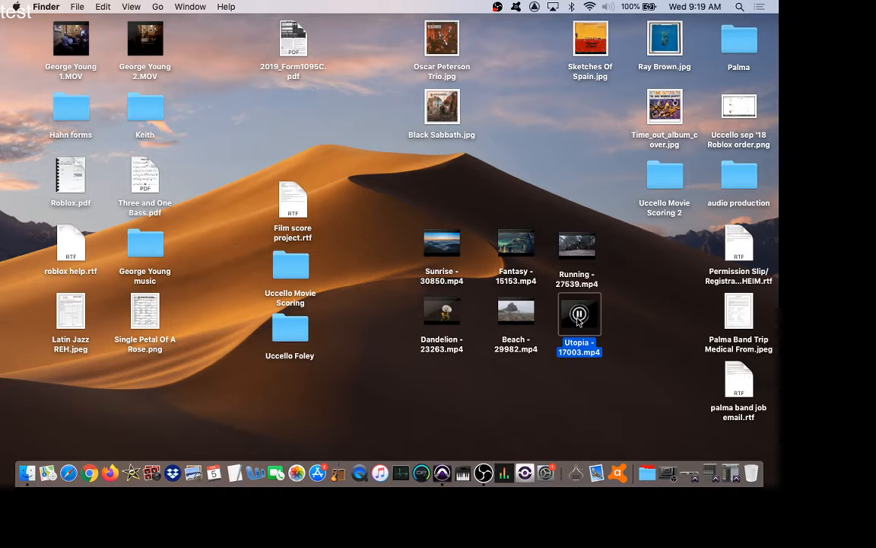
key(space)
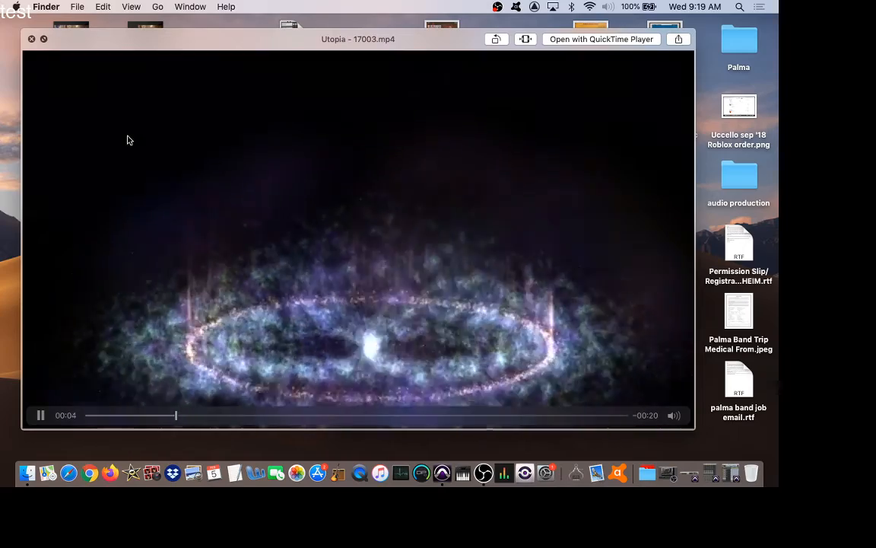
click(31, 39)
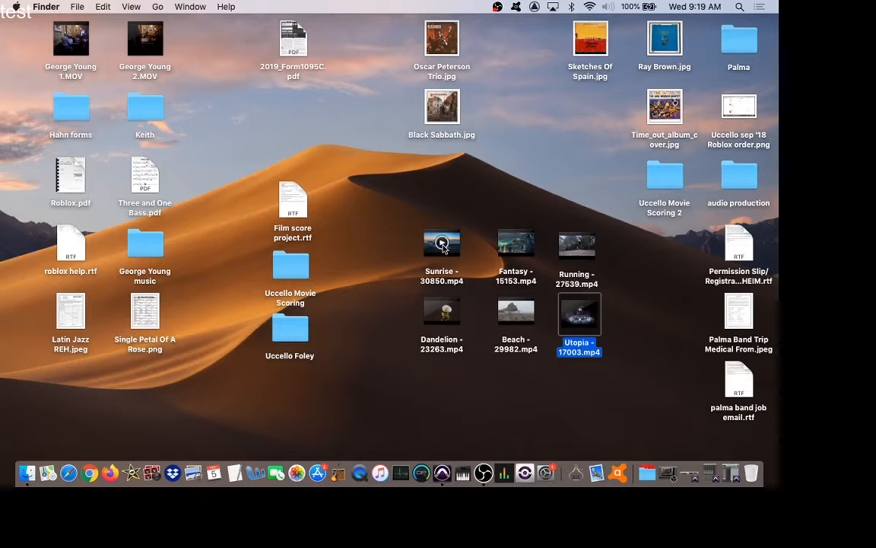
Preview the Sunrise - 30850.mp4 video on the desktop and close the preview.
click(440, 253)
key(space)
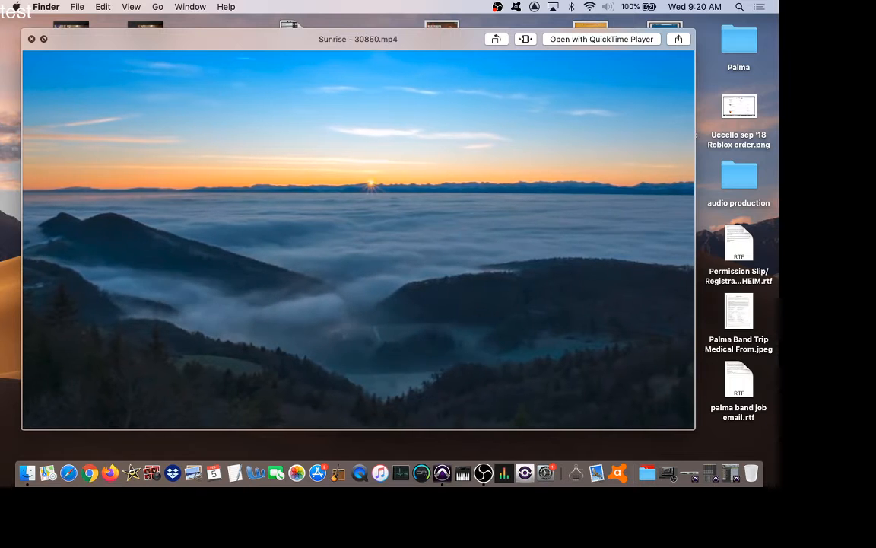
mouse_move(448, 244)
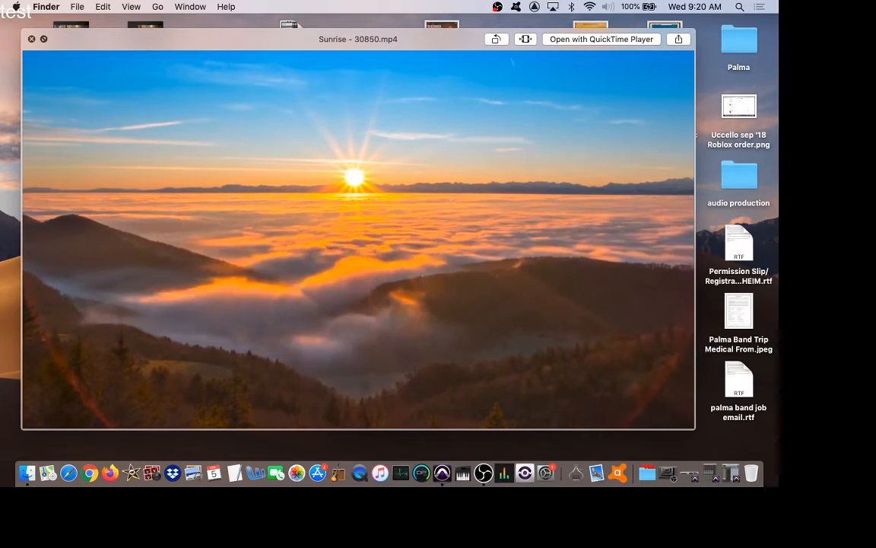
key(space)
click(391, 192)
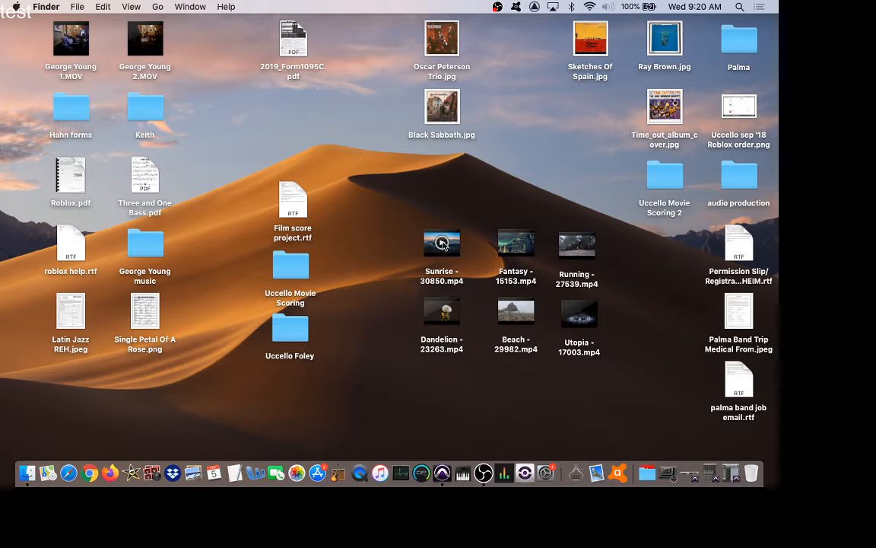
Restore the Mix and Edit windows, then move the Mix window to the screen edge and narrow it around its channel strips.
click(728, 473)
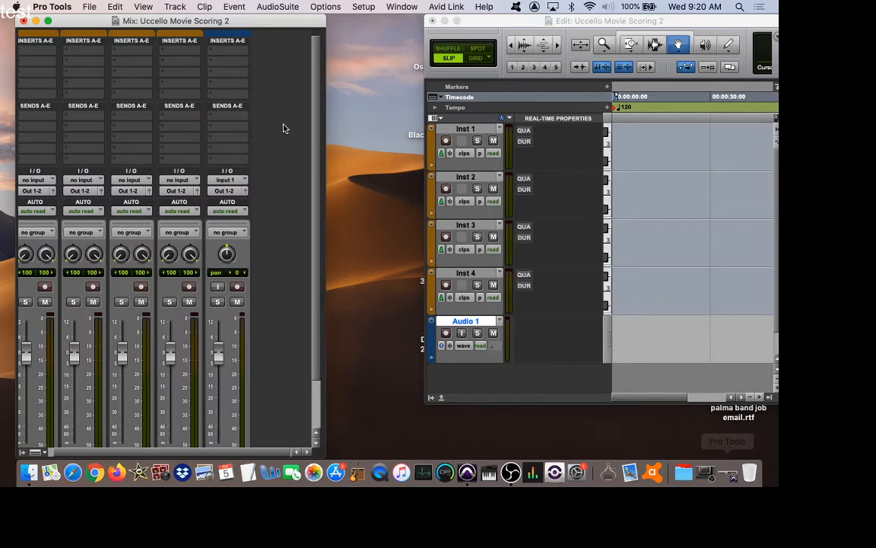
drag(222, 20, 207, 20)
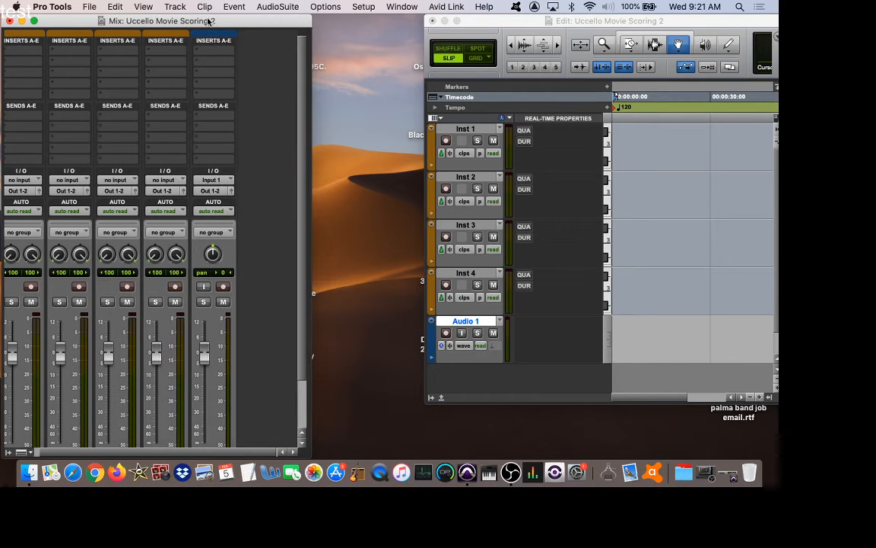
drag(311, 455, 262, 460)
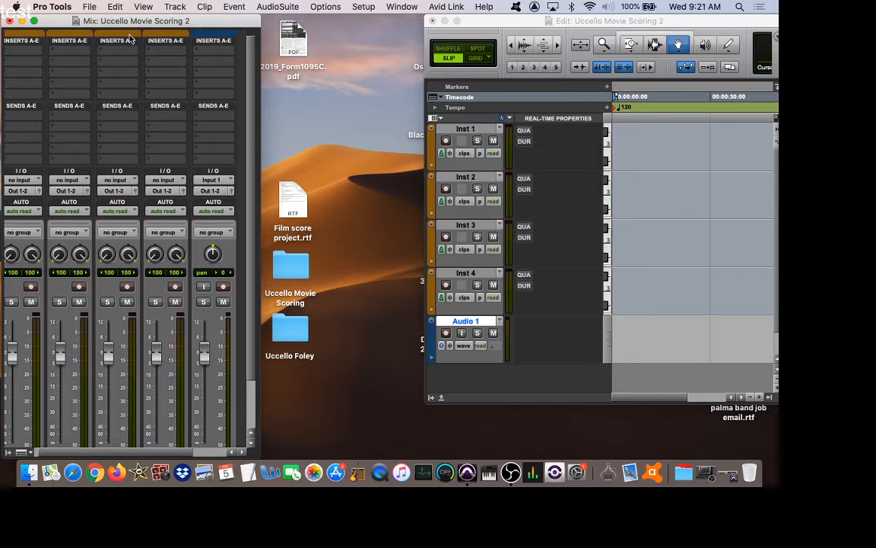
Hide Sends A-E in the Mix window.
click(142, 6)
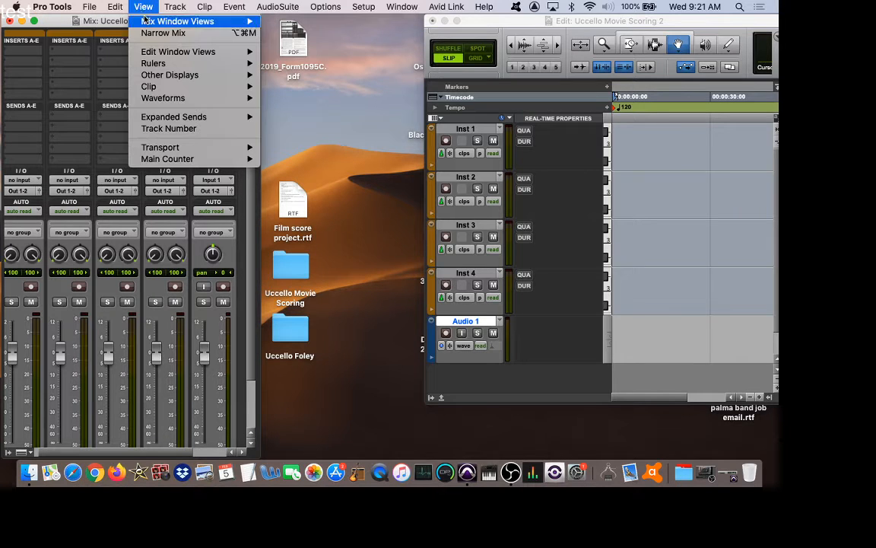
mouse_move(255, 25)
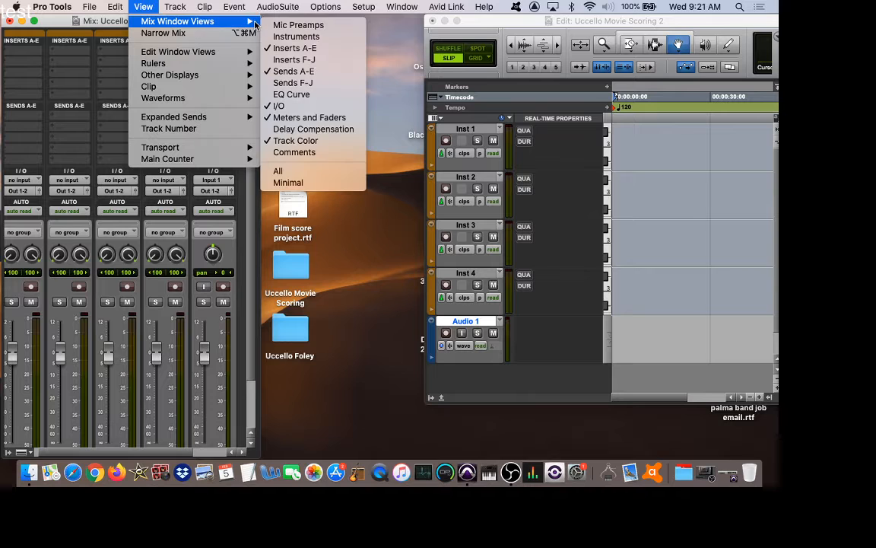
click(283, 70)
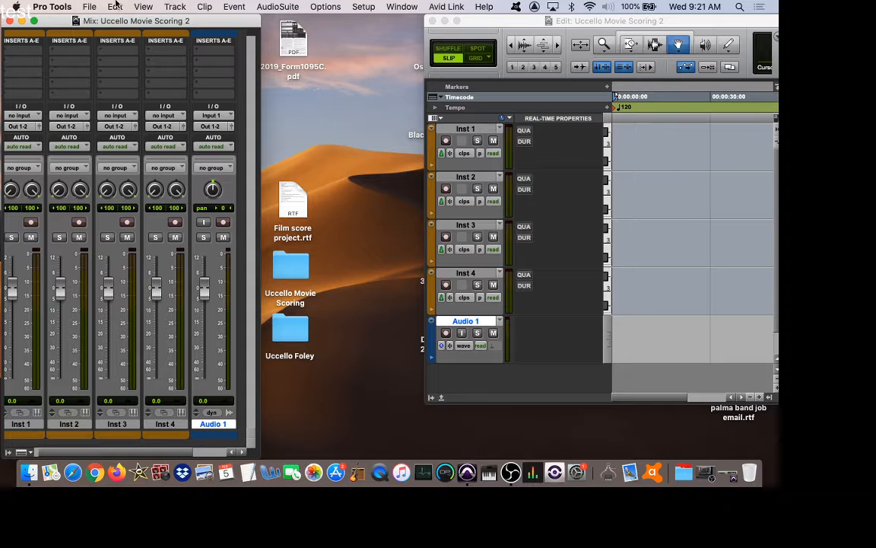
Import the Sunrise - 30850.mp4 video from the desktop at Session Start without importing its audio.
click(90, 6)
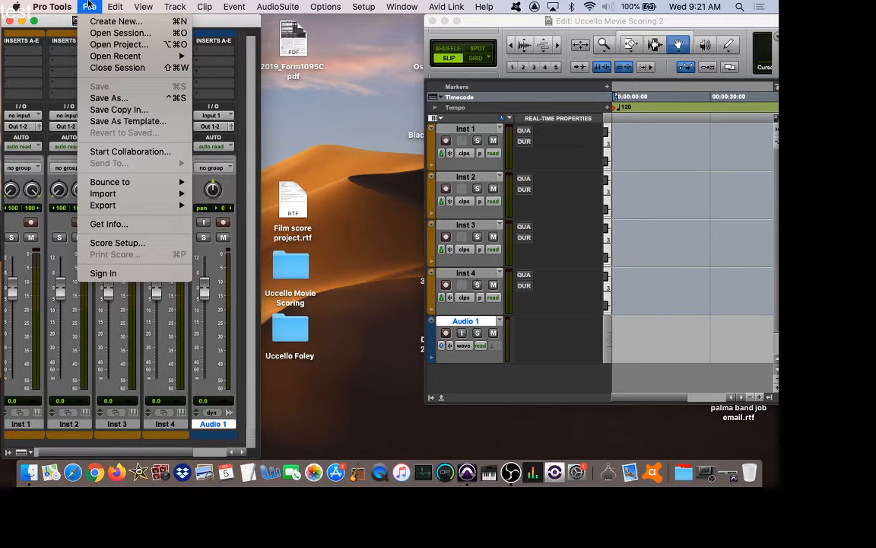
mouse_move(126, 195)
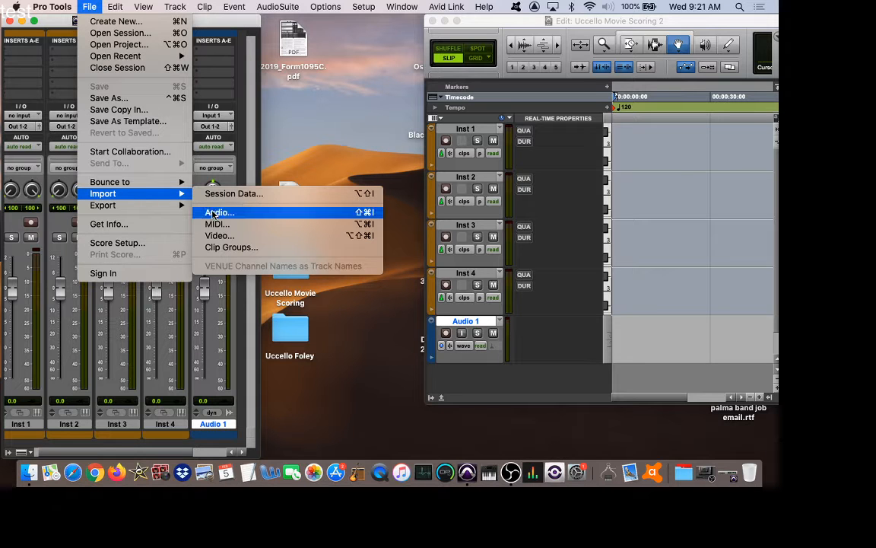
click(215, 235)
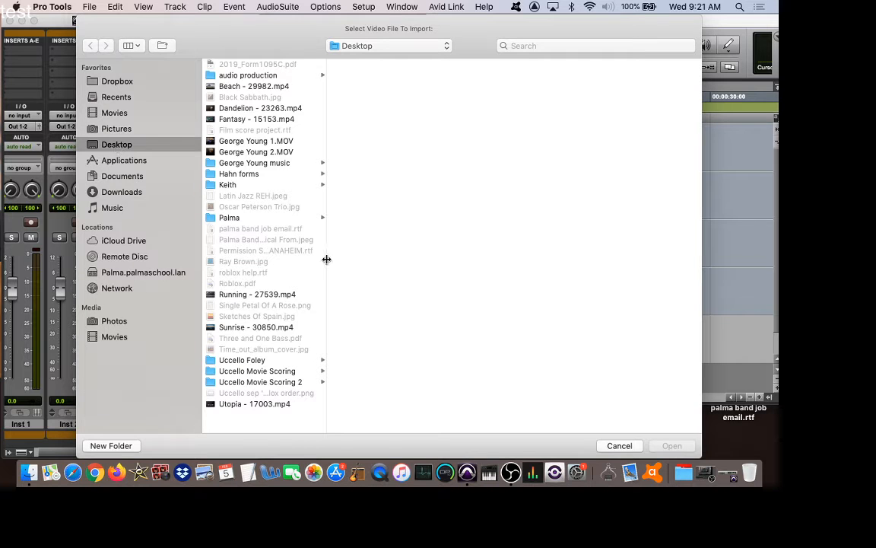
drag(330, 259, 407, 265)
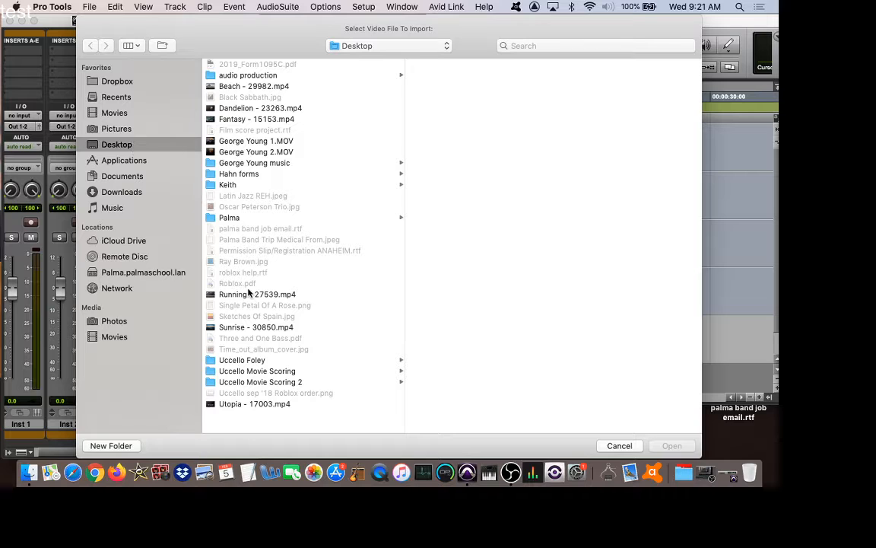
click(227, 327)
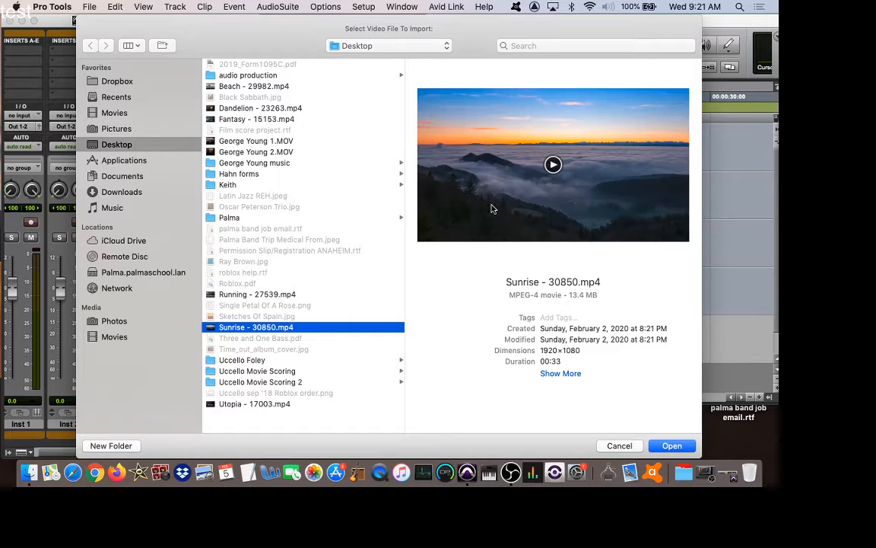
click(672, 446)
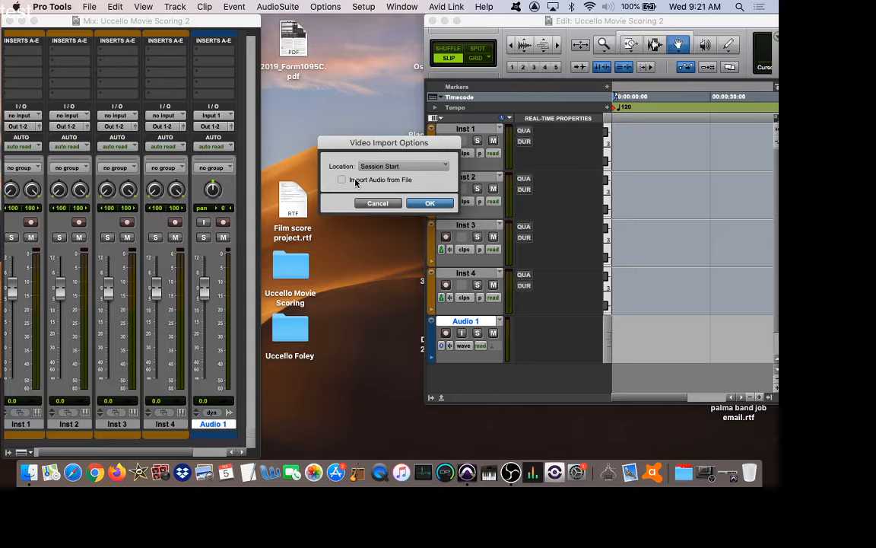
click(430, 204)
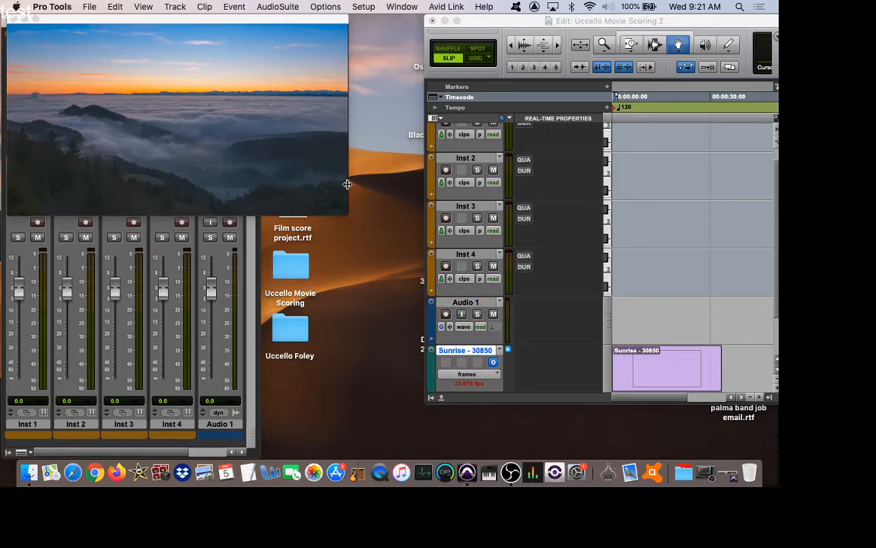
Shift the Edit window fully into view, then shrink the video window and move it between the Mix and Edit windows.
mouse_move(529, 20)
mouse_down()
mouse_move(417, 9)
mouse_move(517, 6)
mouse_up()
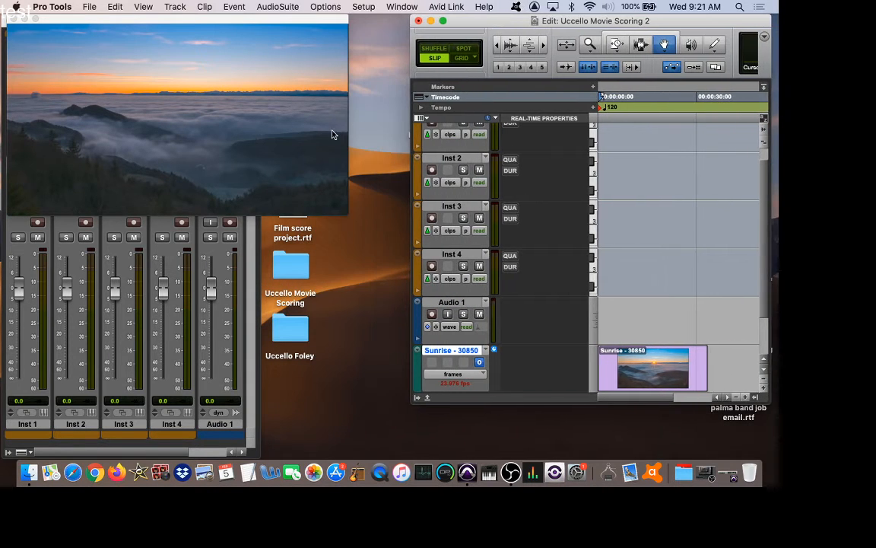
drag(347, 214, 253, 162)
drag(166, 11, 445, 250)
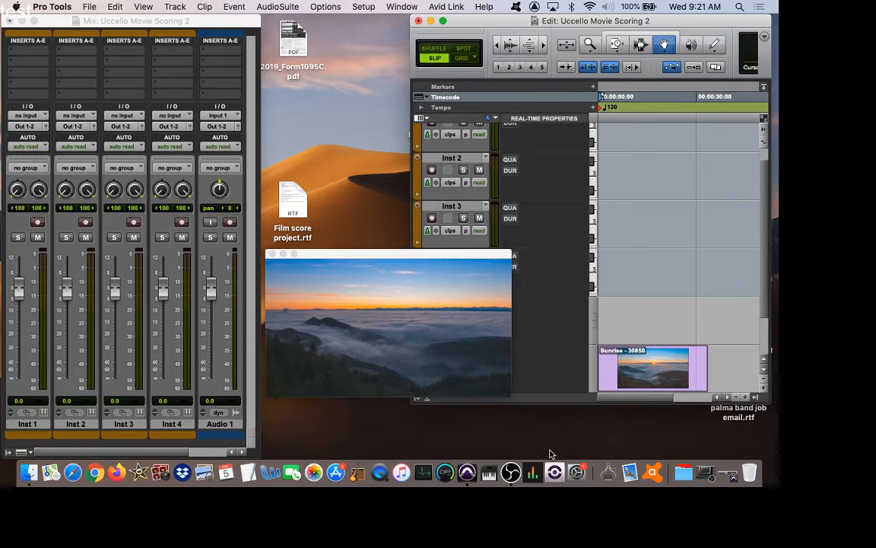
Restore the minimized Transport window and place the video window directly above it, keeping OBS minimized.
click(733, 479)
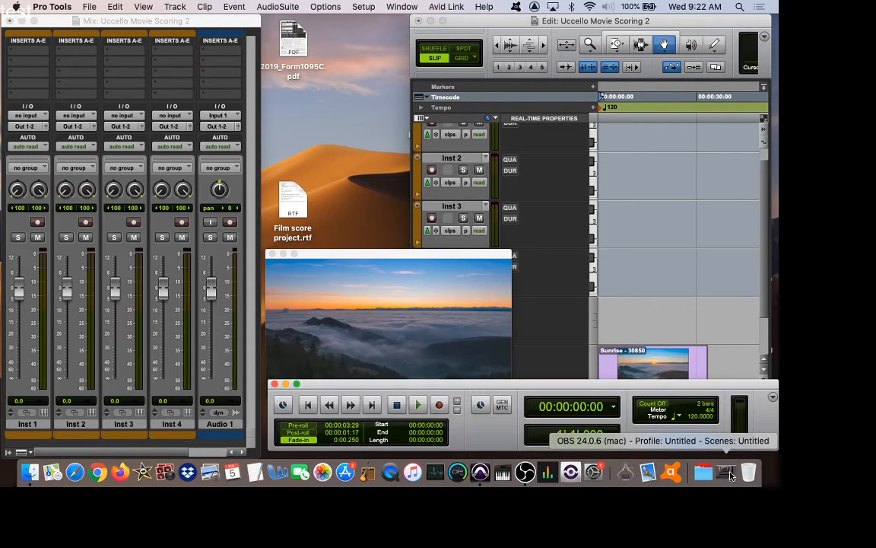
click(726, 476)
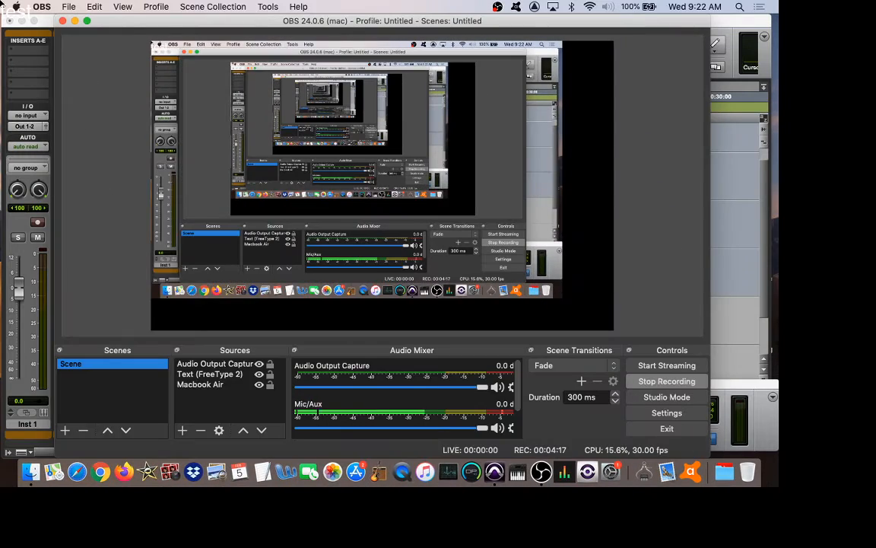
click(74, 21)
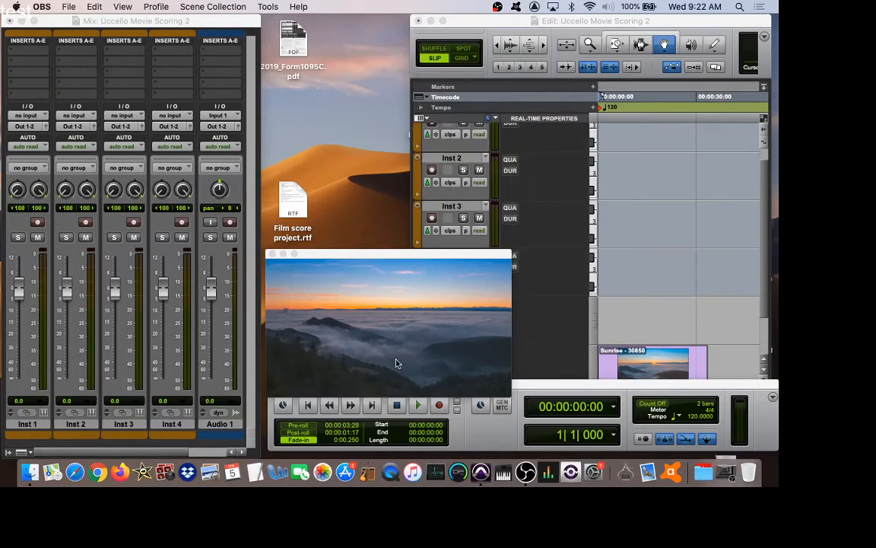
drag(380, 260, 379, 238)
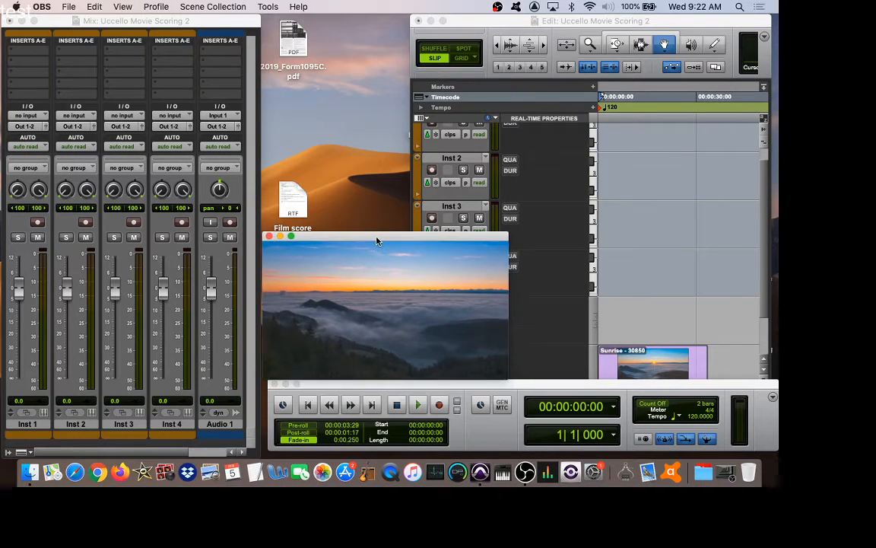
click(379, 380)
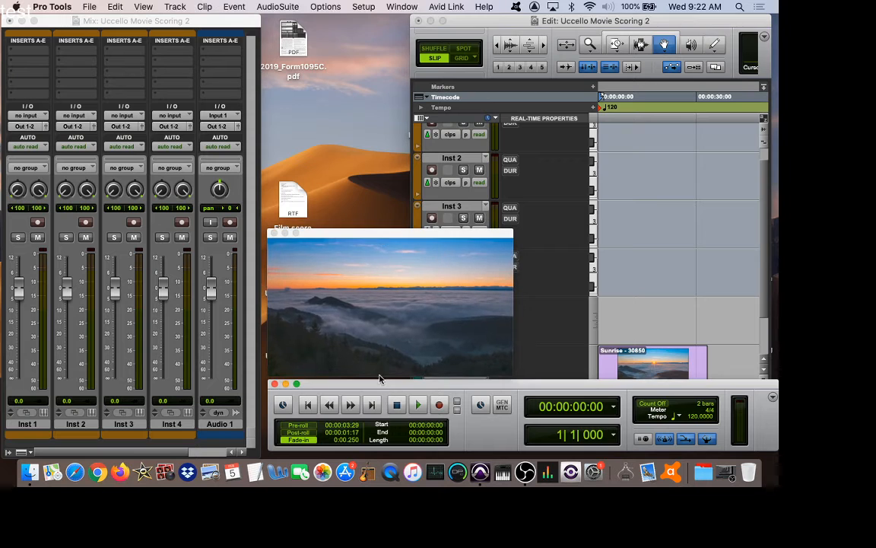
Play the beginning of the imported video, stop playback, and save the session.
click(416, 405)
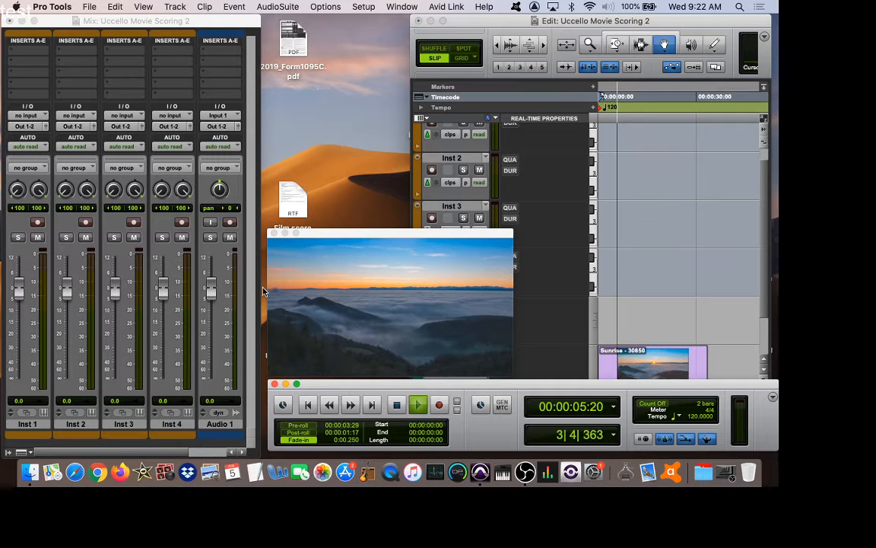
click(395, 408)
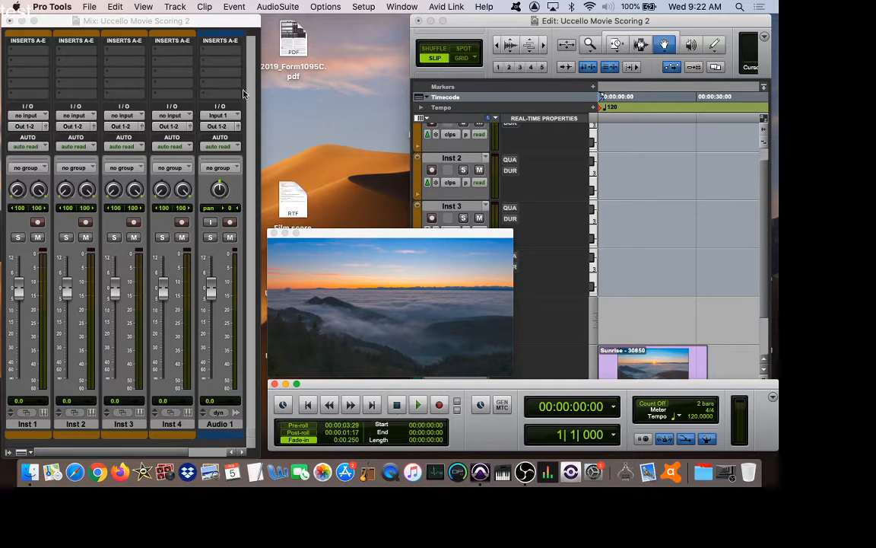
key(super+s)
Insert the Xpand!2 (stereo) multichannel instrument in the first insert slot of Inst 1 and close its window.
click(36, 52)
mouse_move(94, 51)
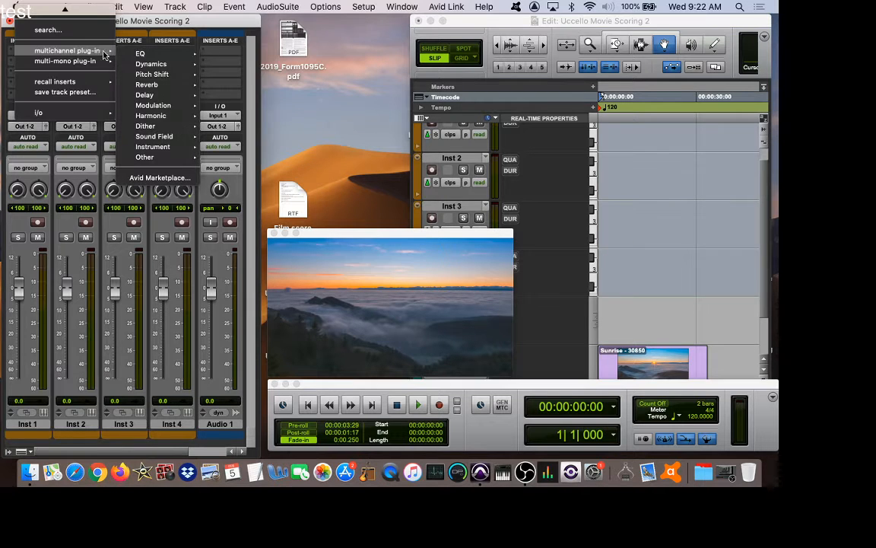
mouse_move(145, 146)
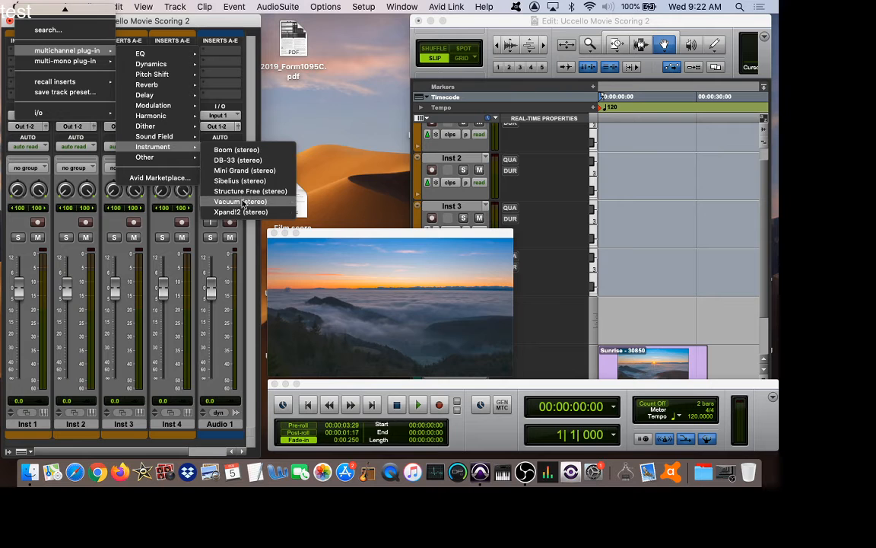
click(240, 212)
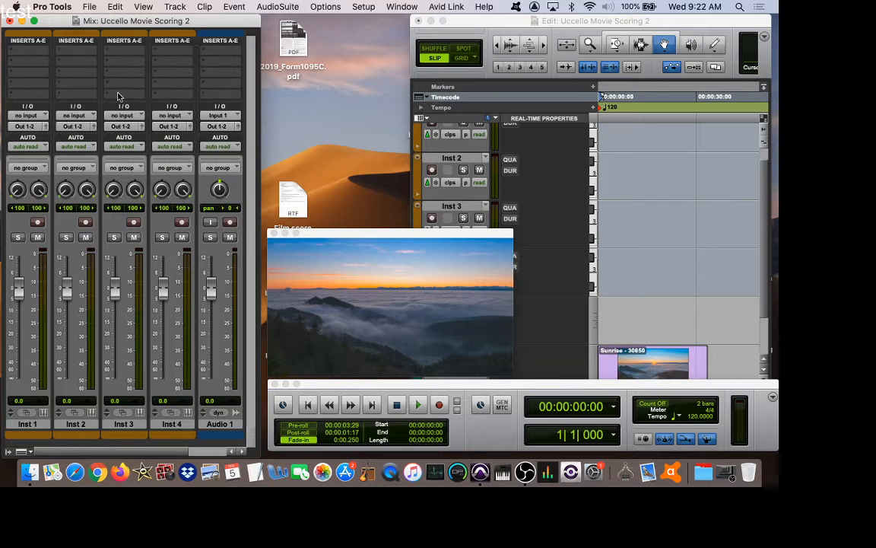
click(44, 50)
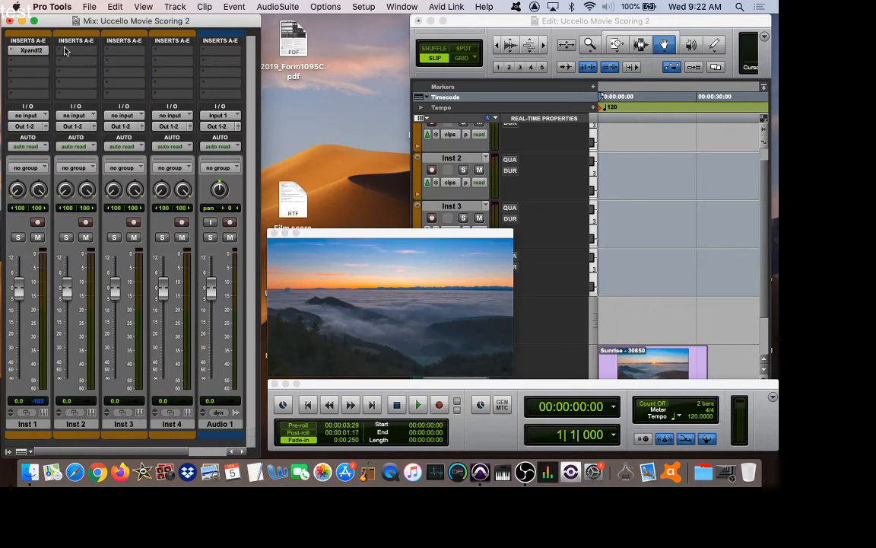
Add the Xpand!2 (stereo) multichannel instrument to the first insert slot of Inst 2 and close its window.
click(73, 54)
mouse_move(94, 51)
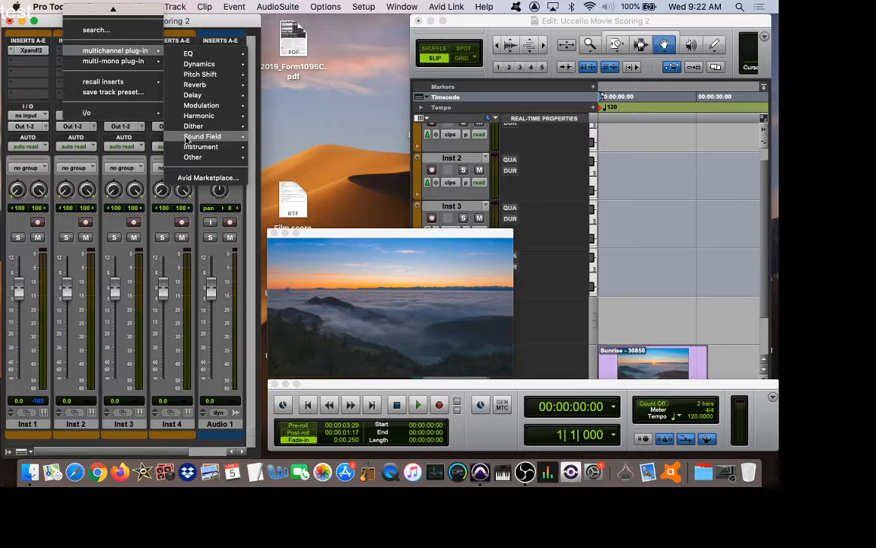
mouse_move(191, 148)
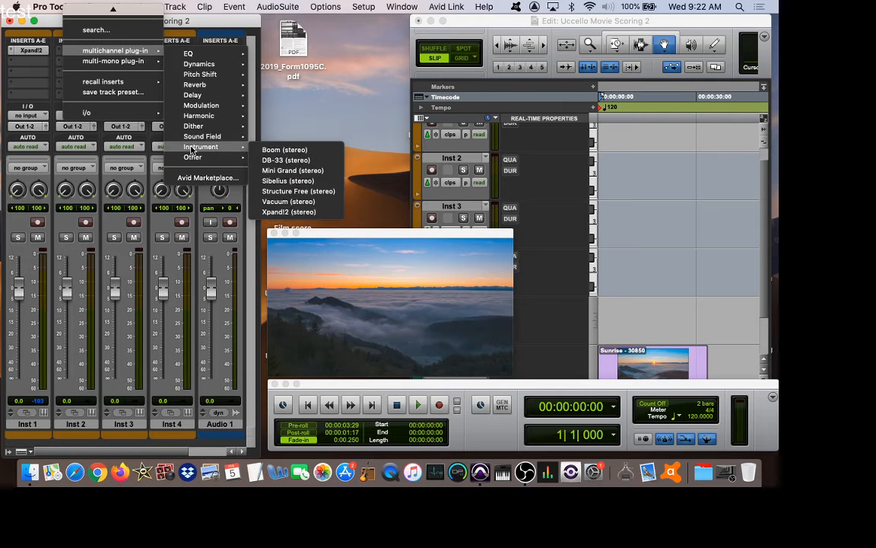
click(288, 212)
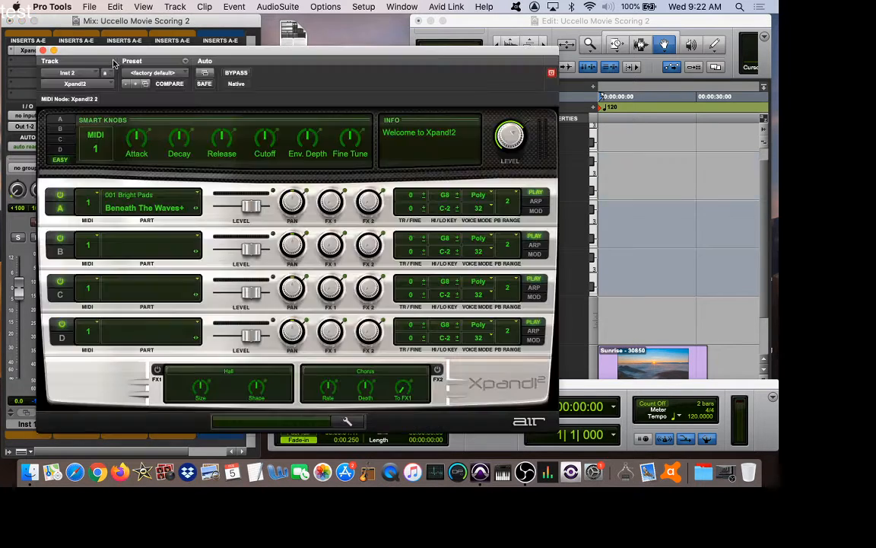
click(42, 51)
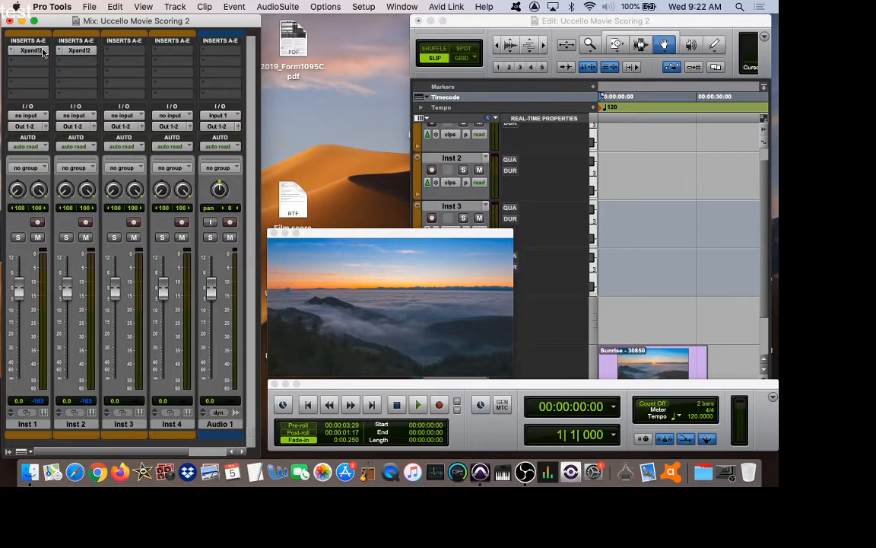
Load the Xpand!2 (stereo) multichannel instrument in the first insert slot of Inst 3 and close its window.
click(116, 57)
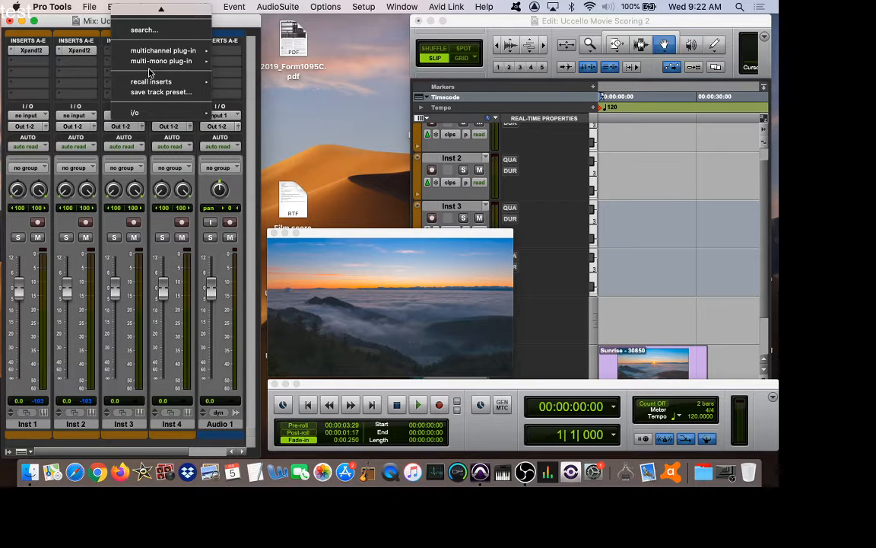
mouse_move(141, 50)
mouse_move(241, 141)
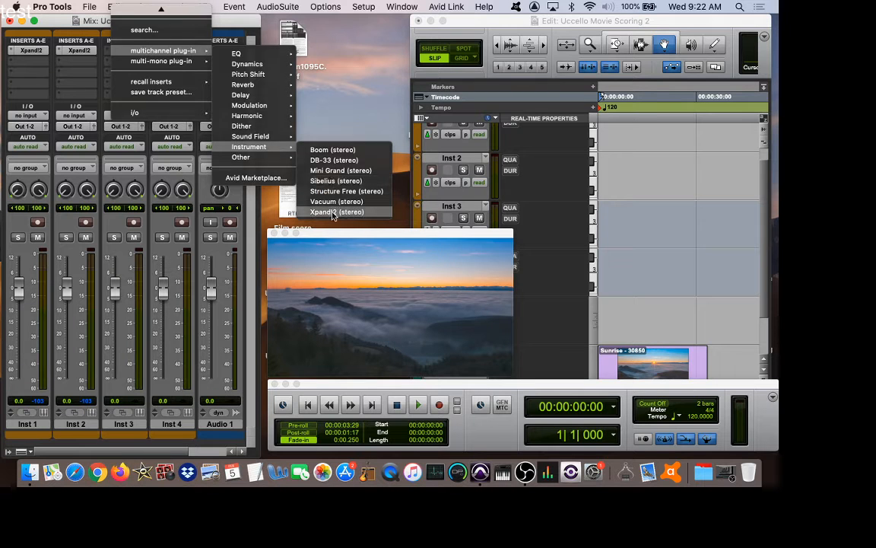
click(333, 213)
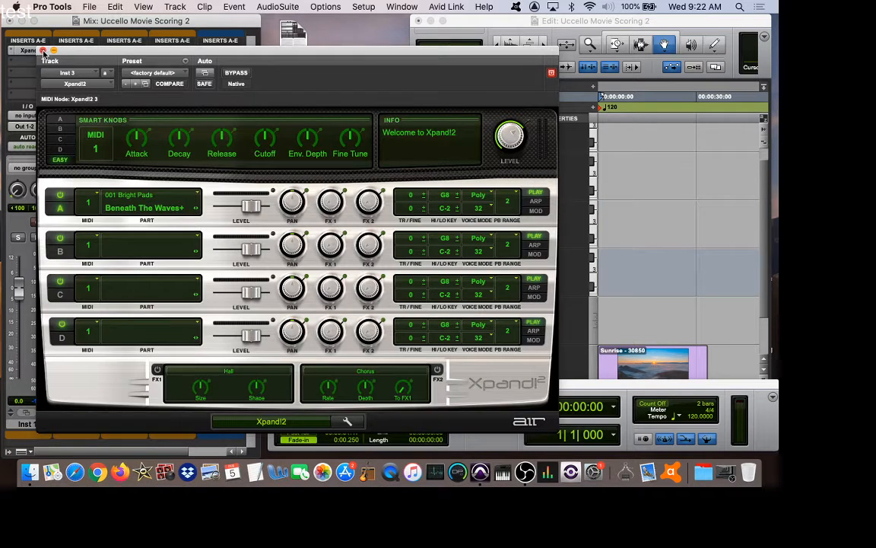
click(43, 51)
Put the Xpand!2 (stereo) multichannel instrument on the first insert slot of Inst 4 and close its window.
click(173, 51)
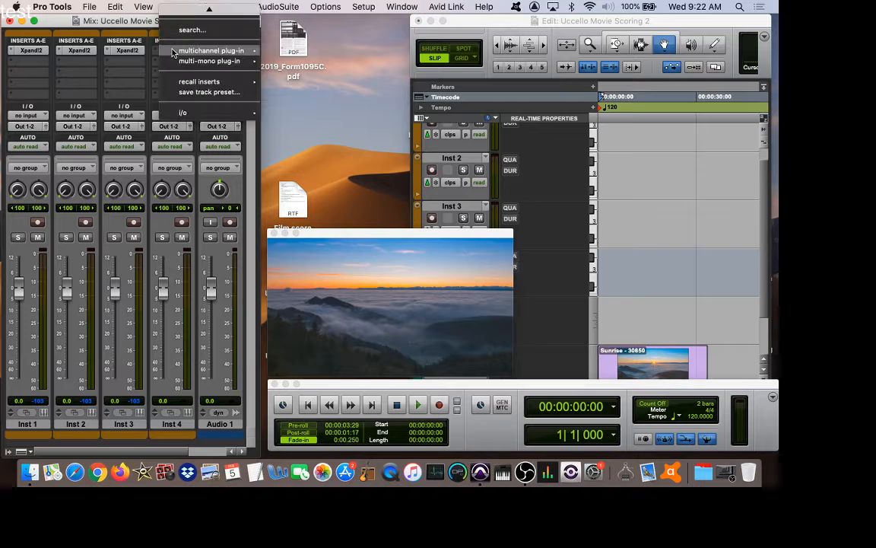
mouse_move(197, 51)
mouse_move(308, 148)
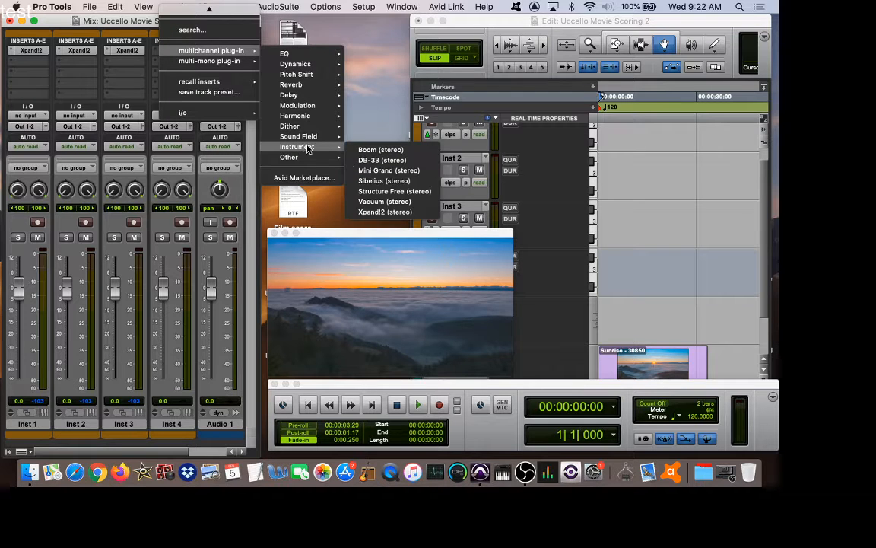
click(383, 212)
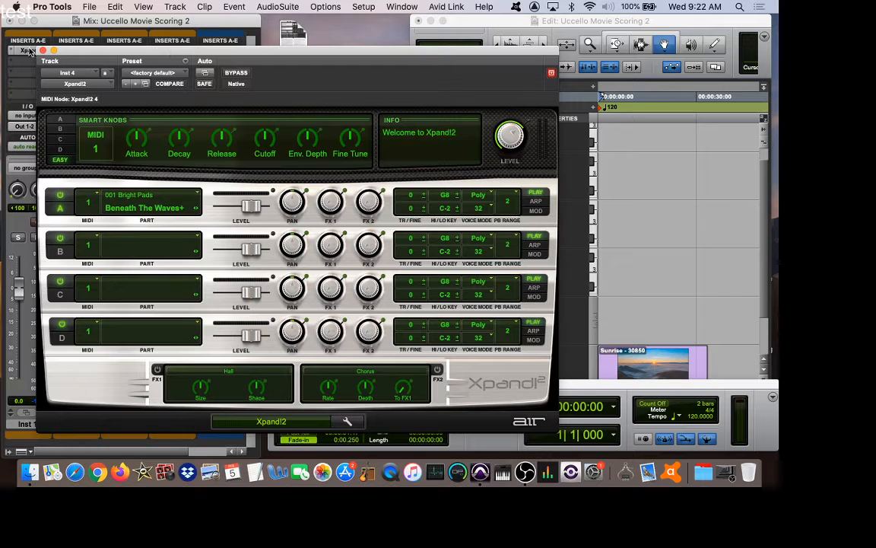
click(44, 51)
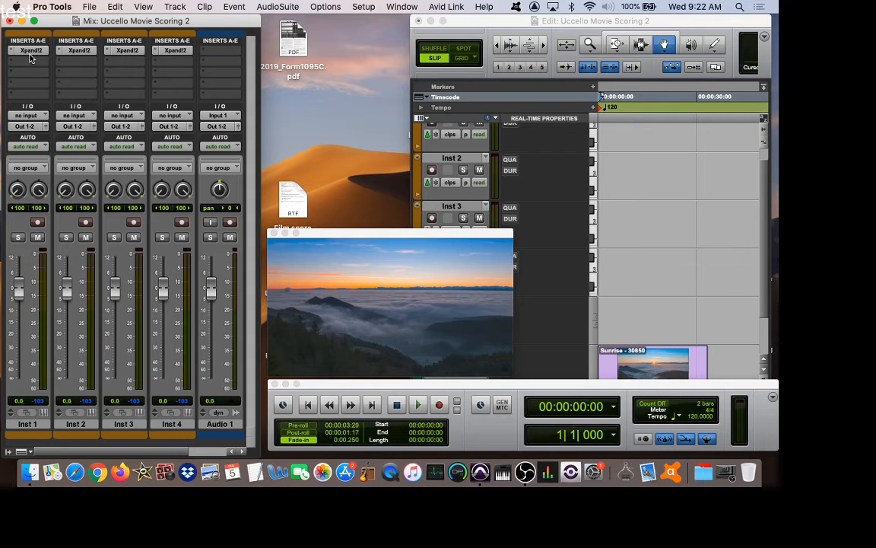
Record-enable Inst 1, briefly viewing its Xpand!2 instrument, and return the transport to the session start.
click(37, 222)
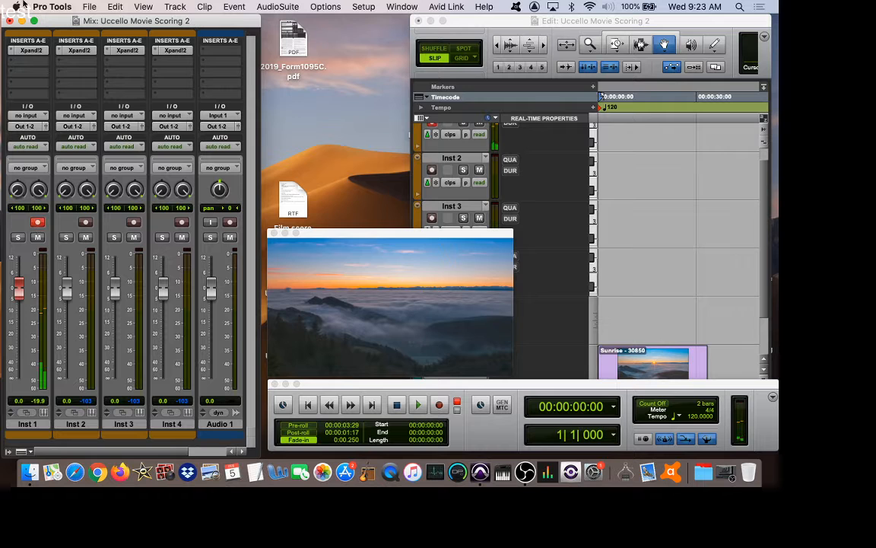
click(29, 51)
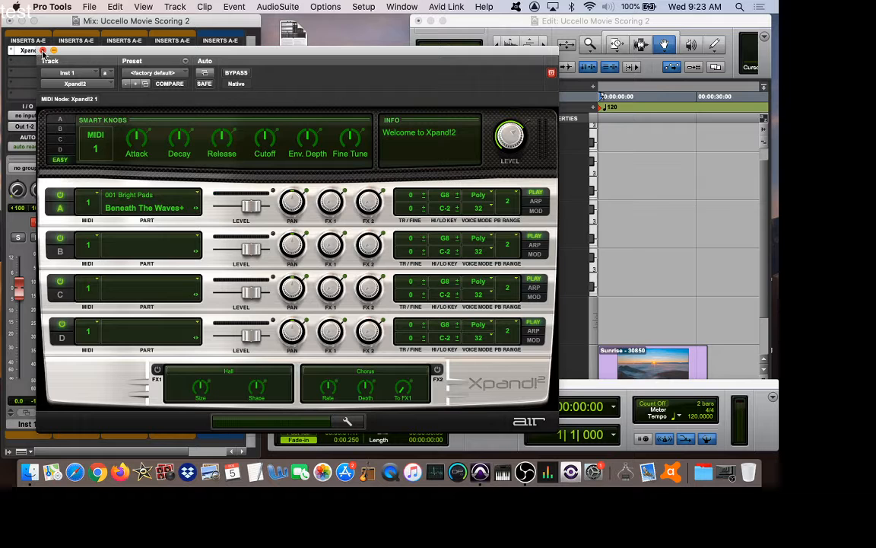
click(42, 50)
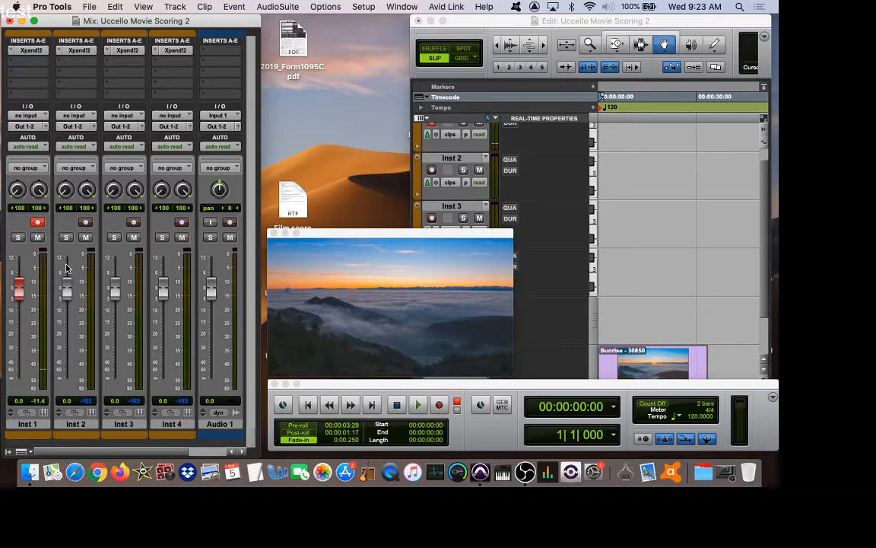
click(305, 405)
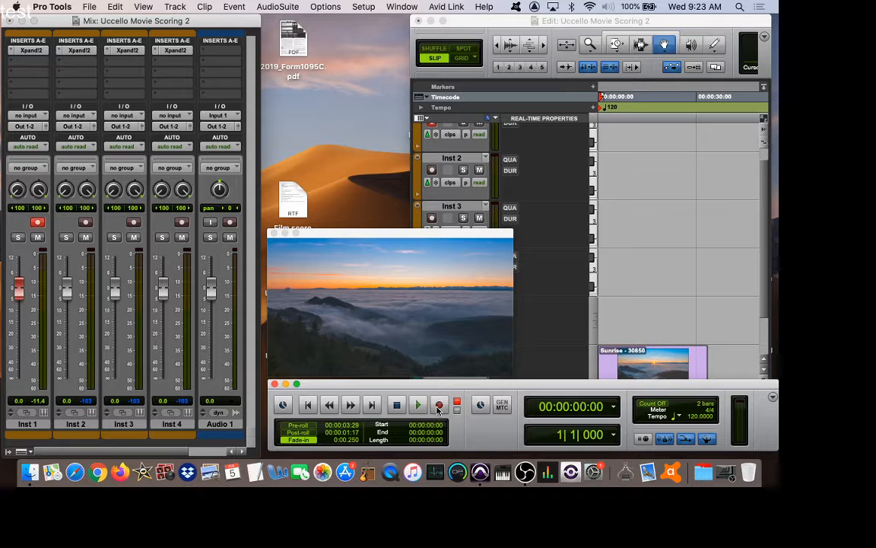
Record a MIDI part on Inst 1 to picture from the session start and stop after about 23 seconds.
click(438, 409)
click(416, 405)
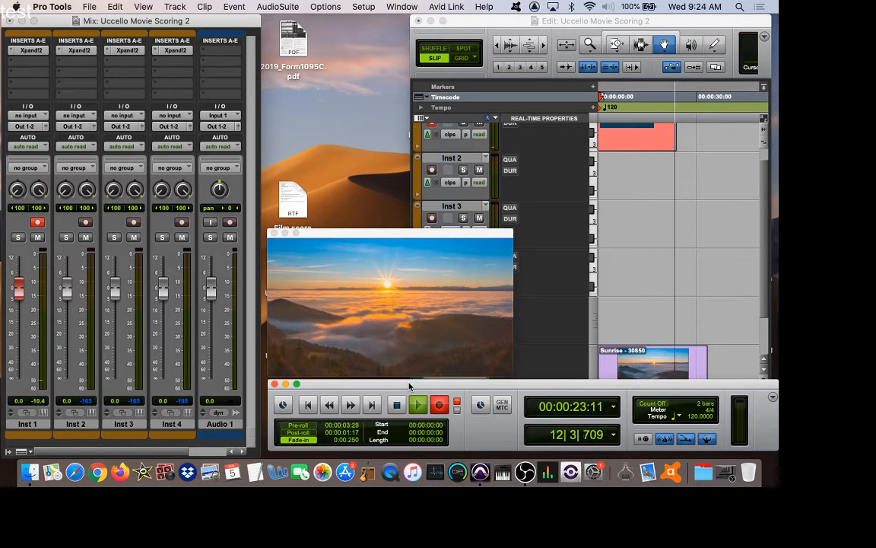
key(space)
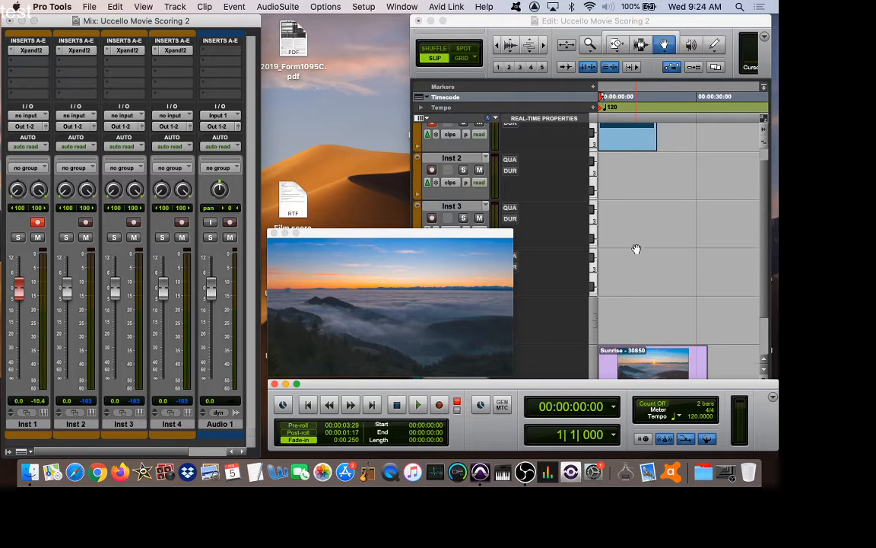
scroll(637, 249, up, 1)
scroll(636, 249, down, 3)
scroll(636, 249, up, 3)
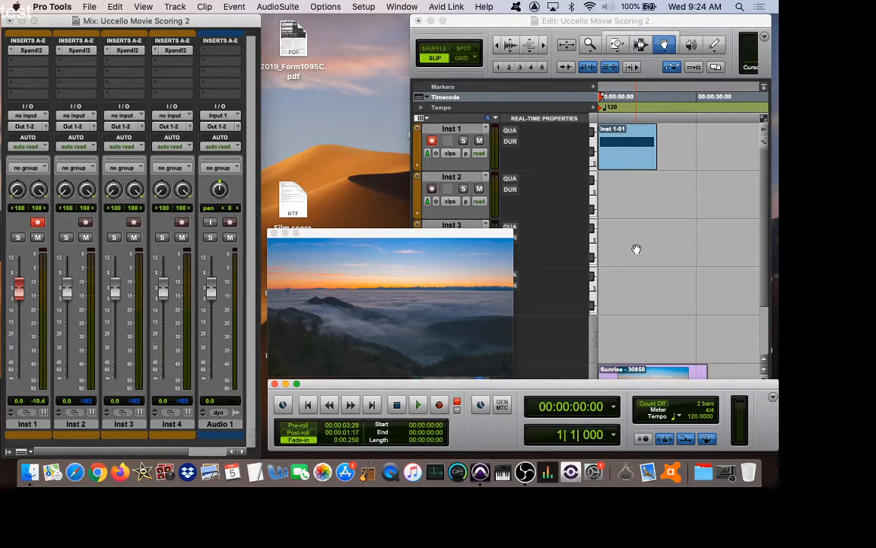
Load the Bright Pads preset +18 Bright Boy in Inst 2's Xpand!2, move its window clear of the mixer, and record-enable Inst 2.
click(78, 51)
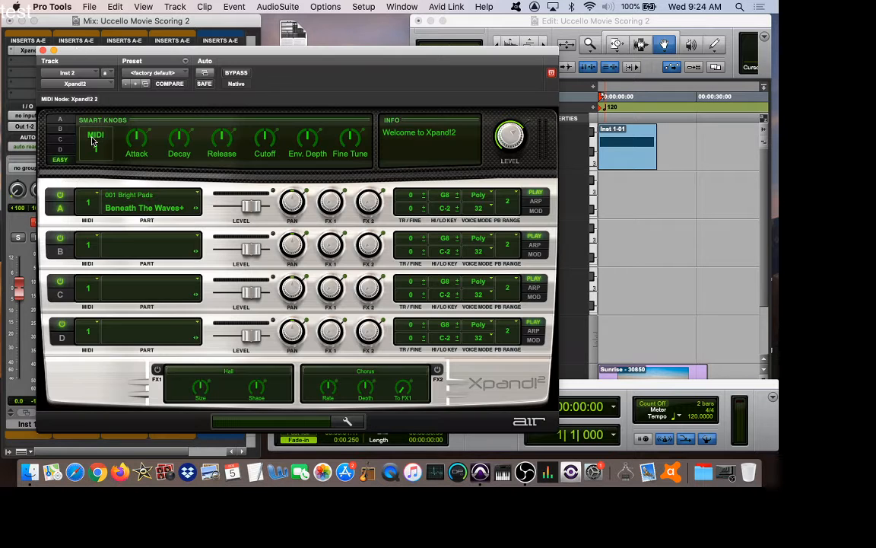
click(170, 74)
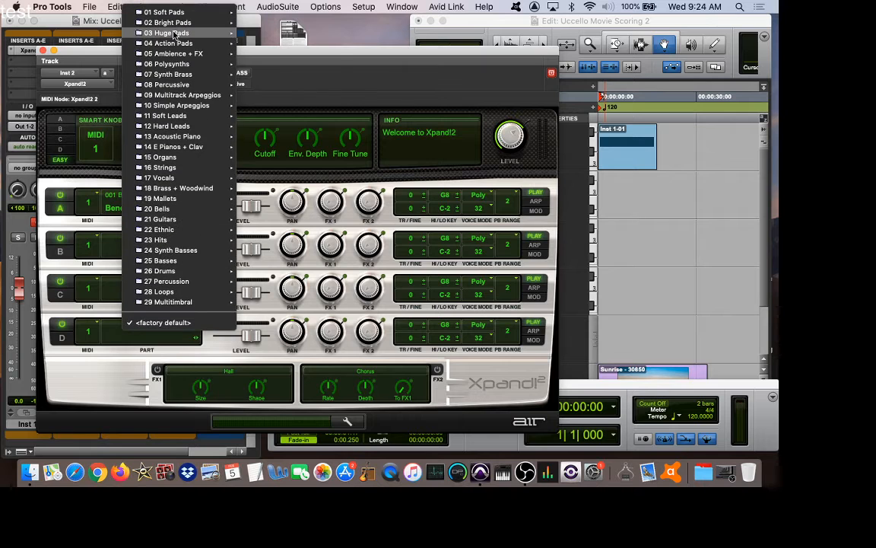
mouse_move(156, 24)
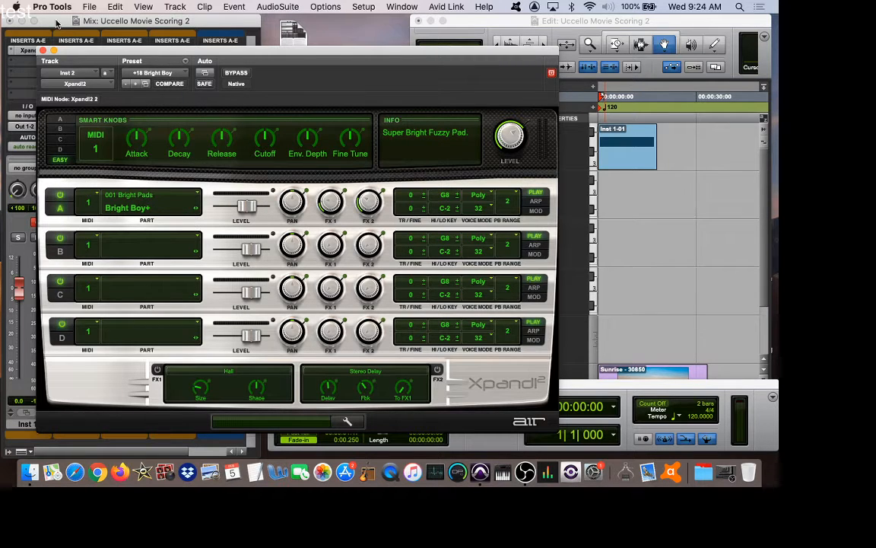
drag(95, 57, 222, 7)
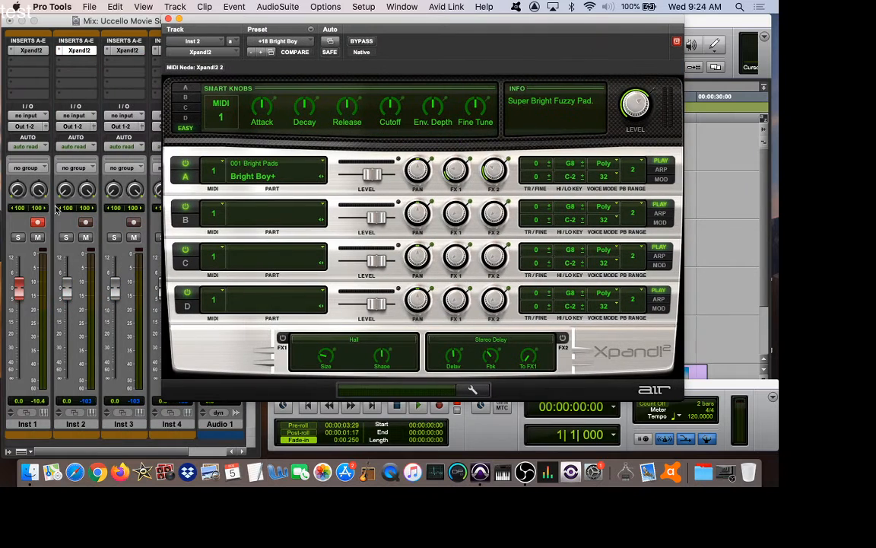
click(85, 223)
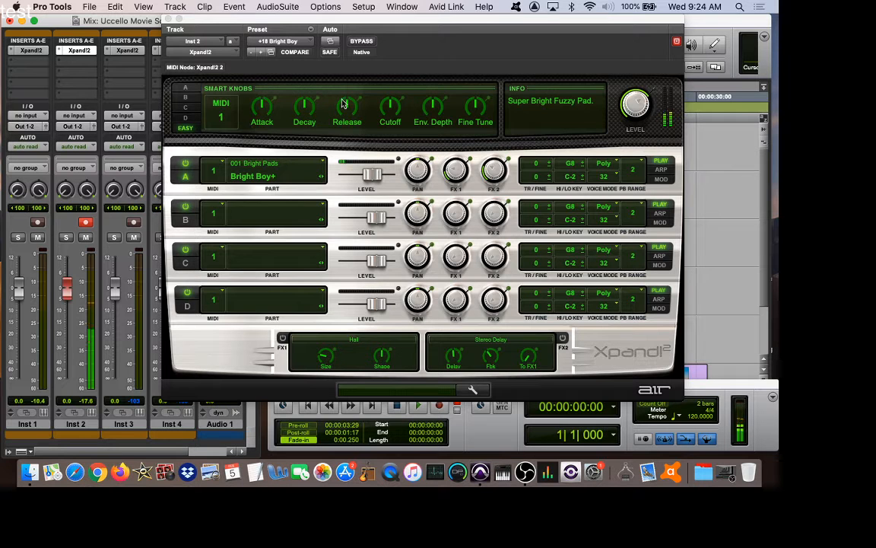
Change Inst 2's Xpand!2 preset to +06 Sync Sweep Up from Bright Pads and close the instrument window.
click(292, 43)
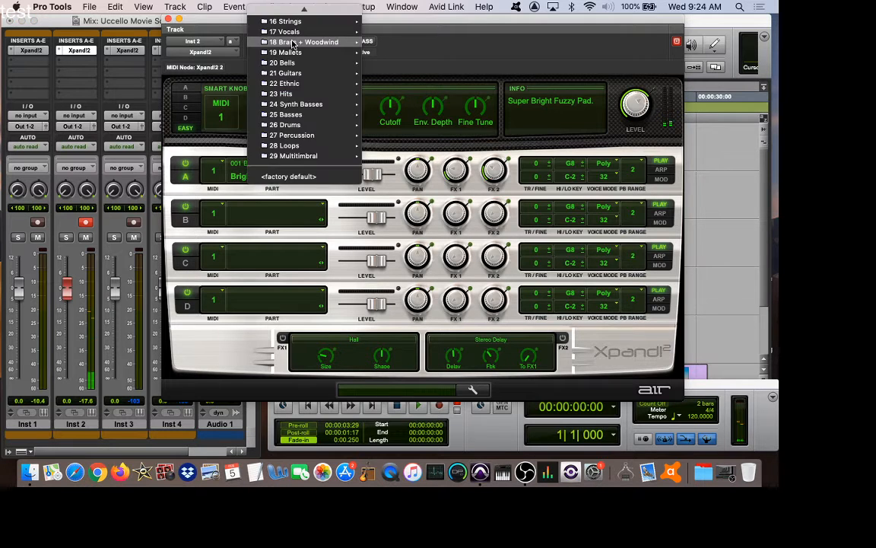
mouse_move(313, 43)
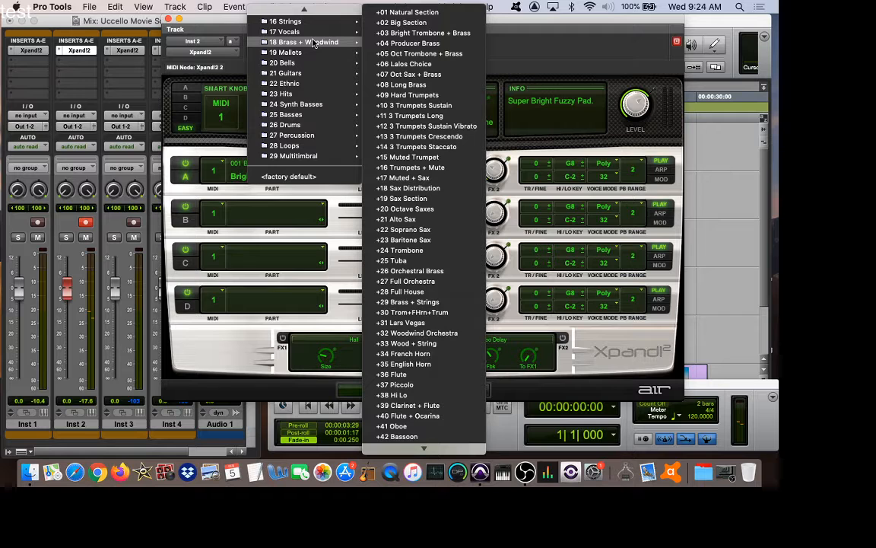
mouse_move(295, 6)
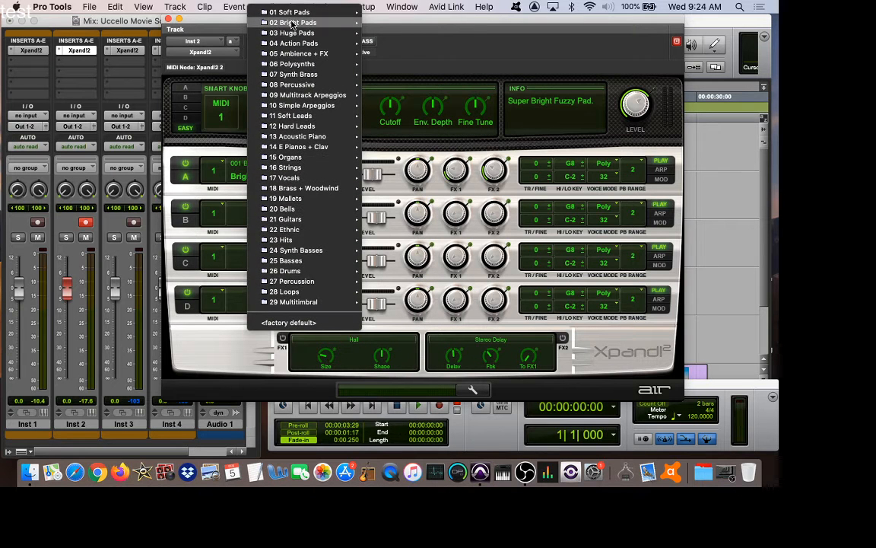
mouse_move(351, 25)
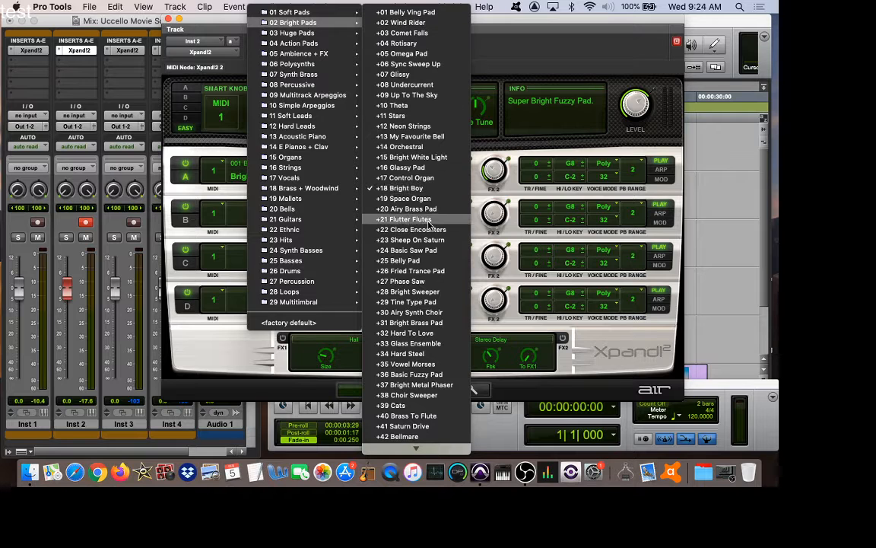
click(425, 65)
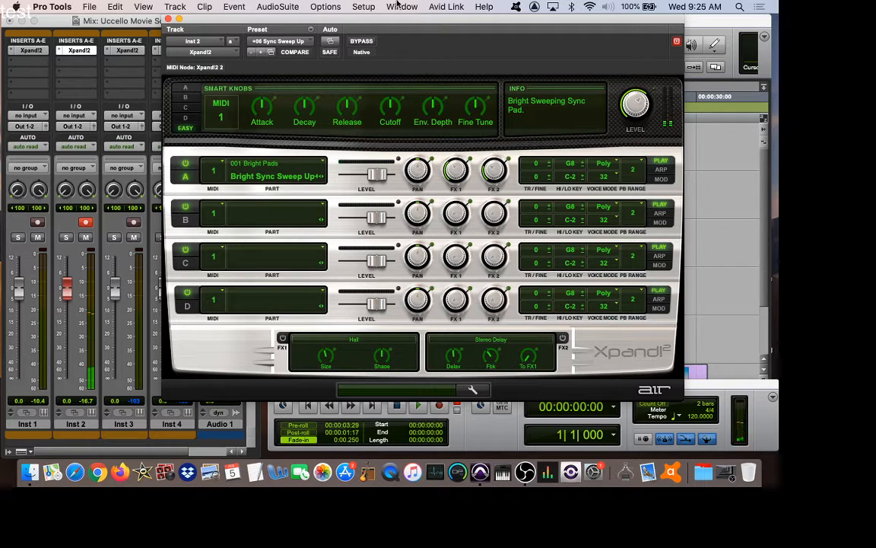
click(168, 19)
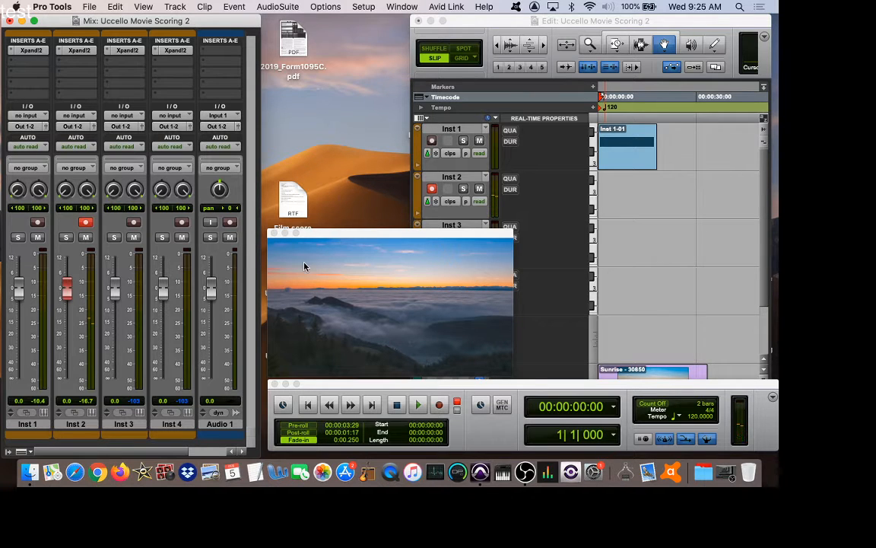
Record a MIDI part on Inst 2 to picture from the session start and stop after about 35 seconds.
click(439, 402)
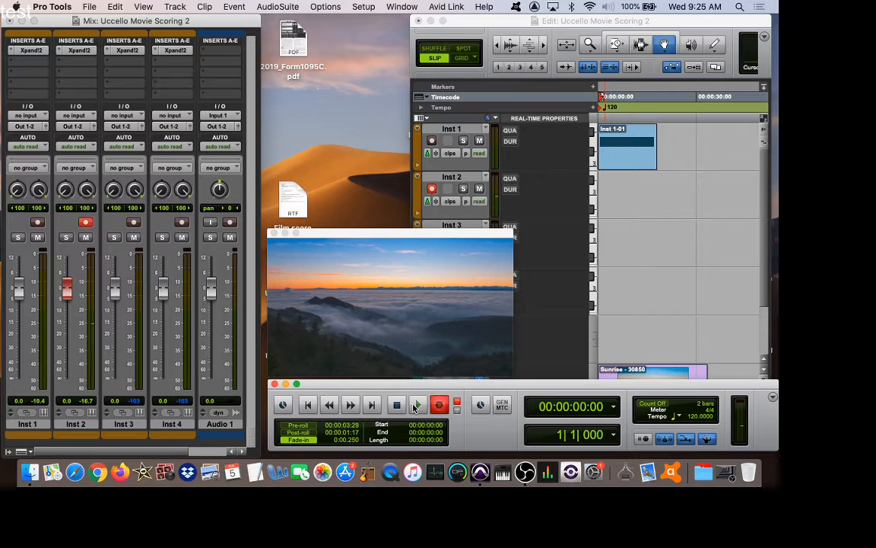
click(414, 405)
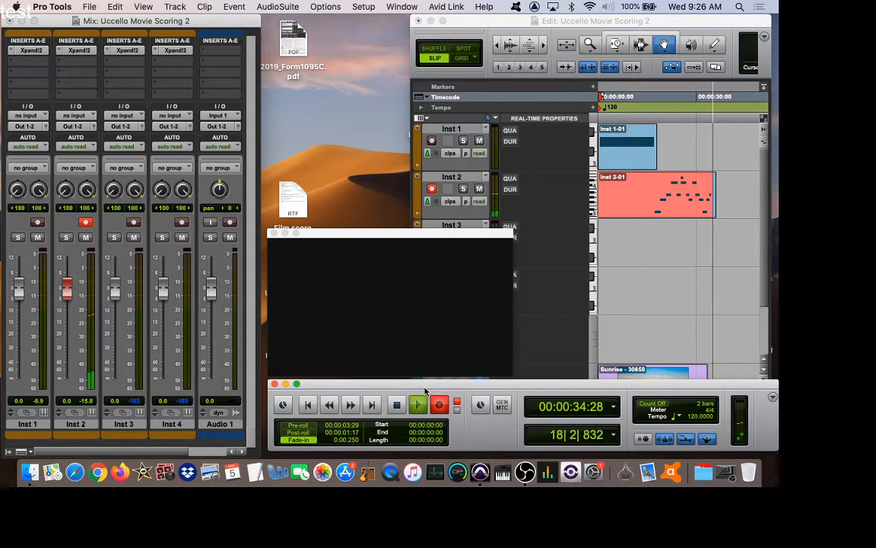
key(space)
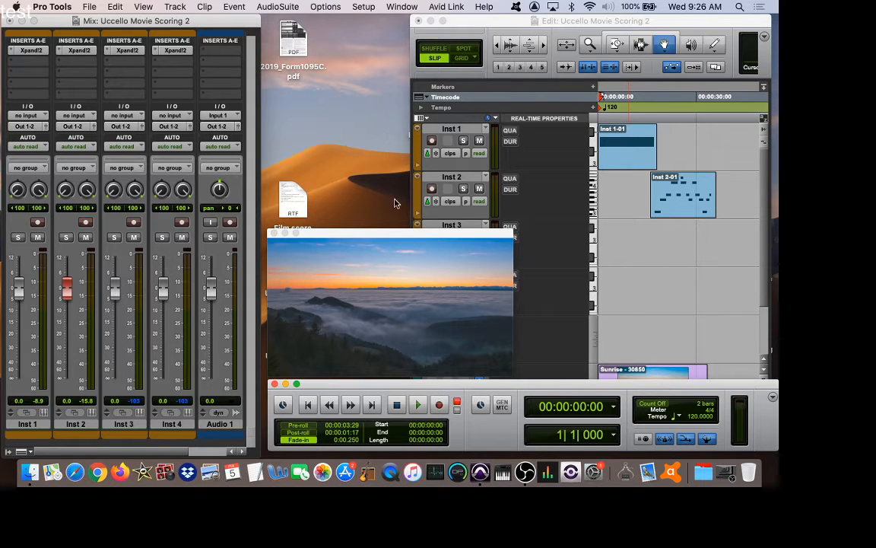
Check frames between about 15 and 18 seconds for the sun's appearance, settling on 00:00:15:06 and playing from there.
click(655, 99)
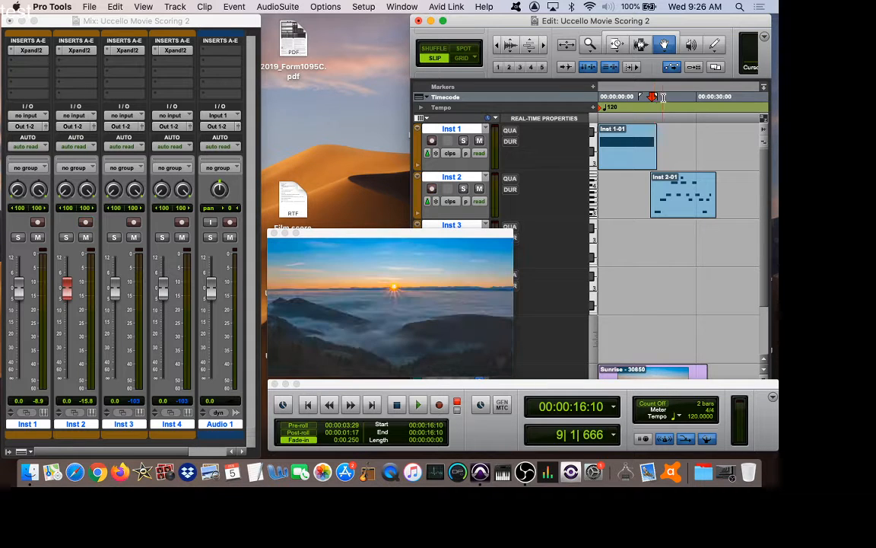
click(657, 99)
click(657, 99)
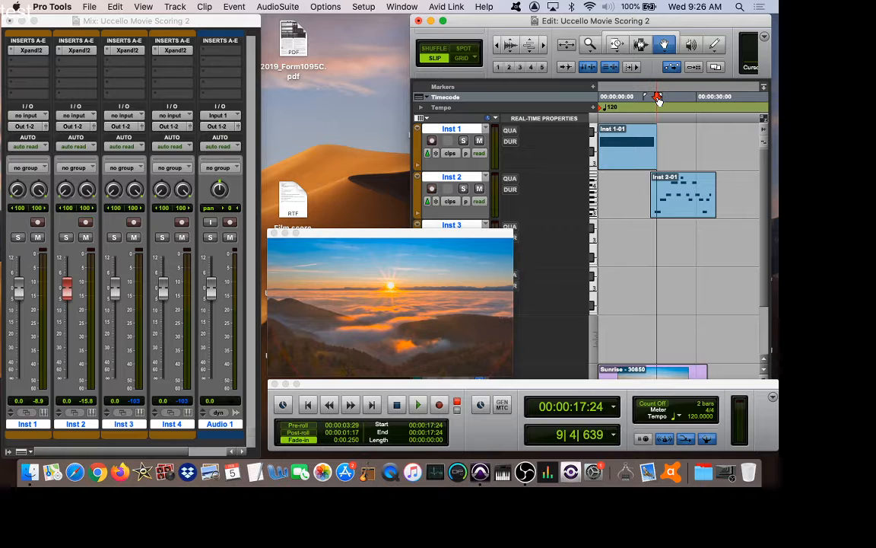
click(654, 99)
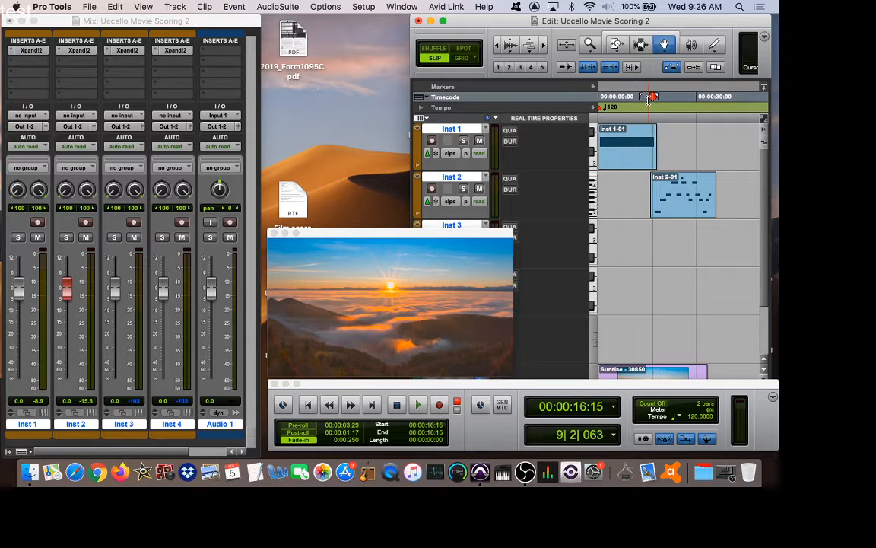
click(649, 100)
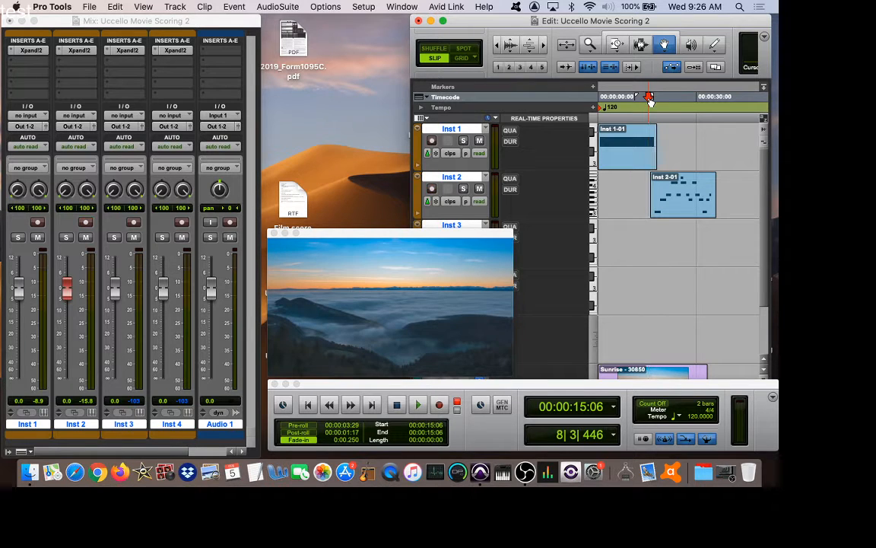
key(space)
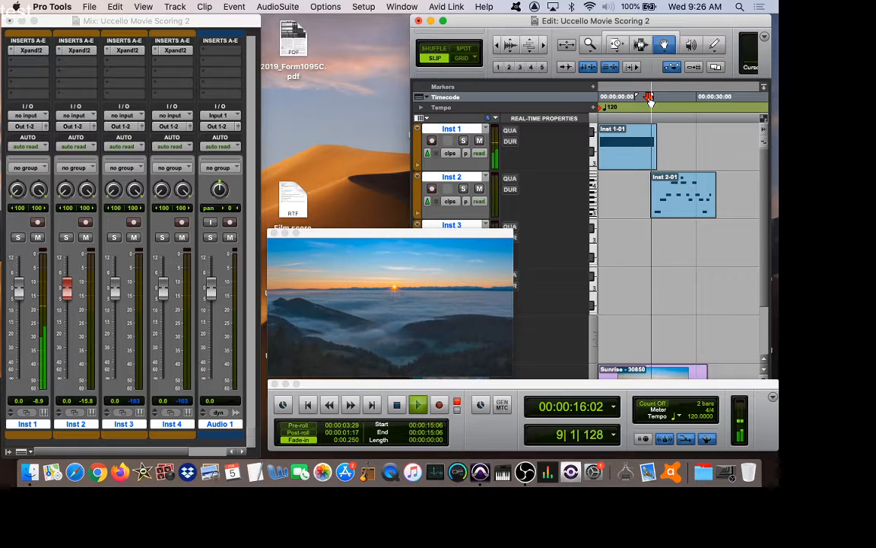
key(space)
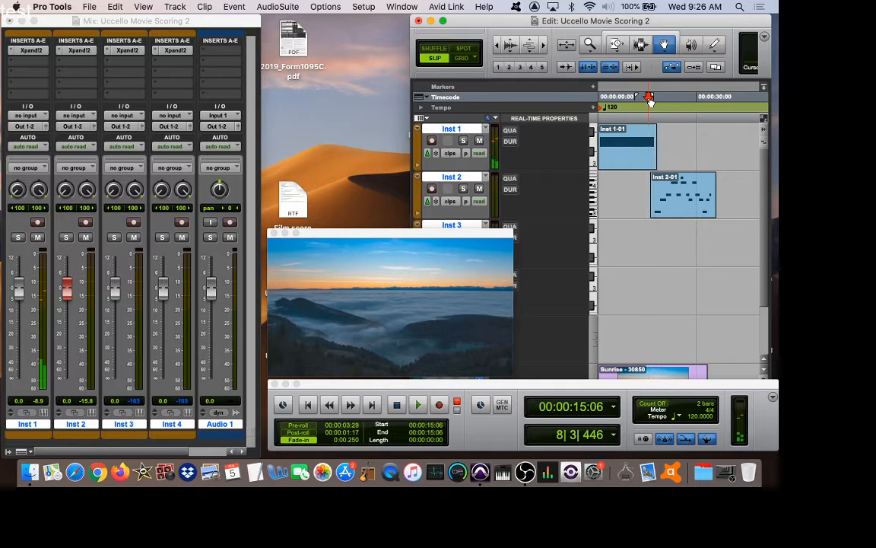
key(space)
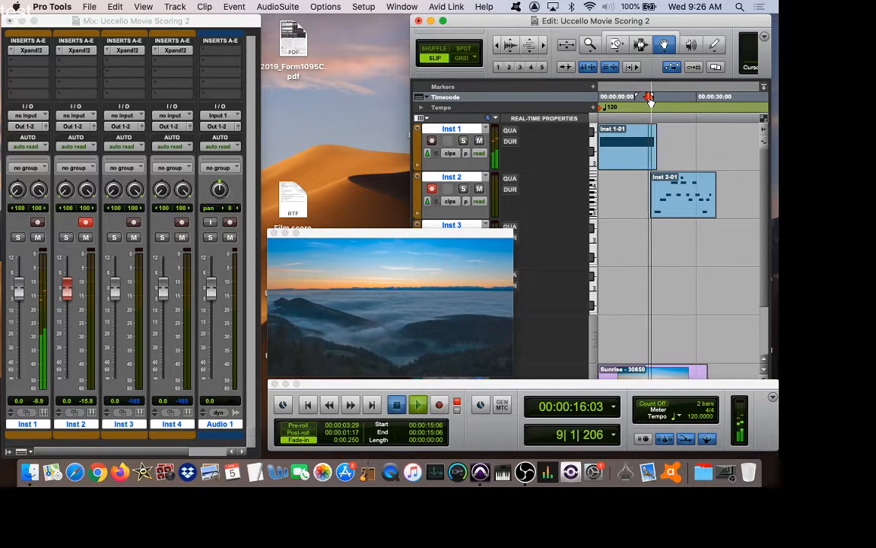
key(space)
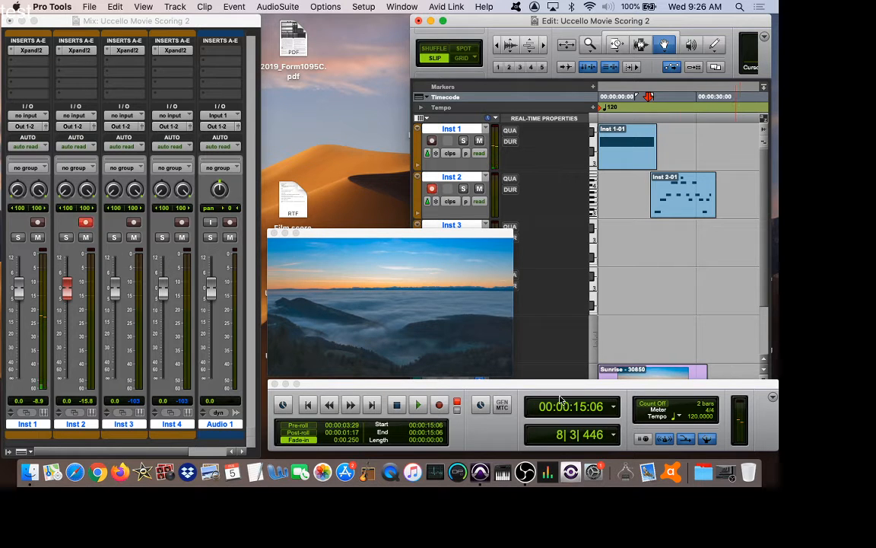
Minimize the Transport window and enlarge the timeline and track heights around the start of the Inst 2 clip.
click(286, 384)
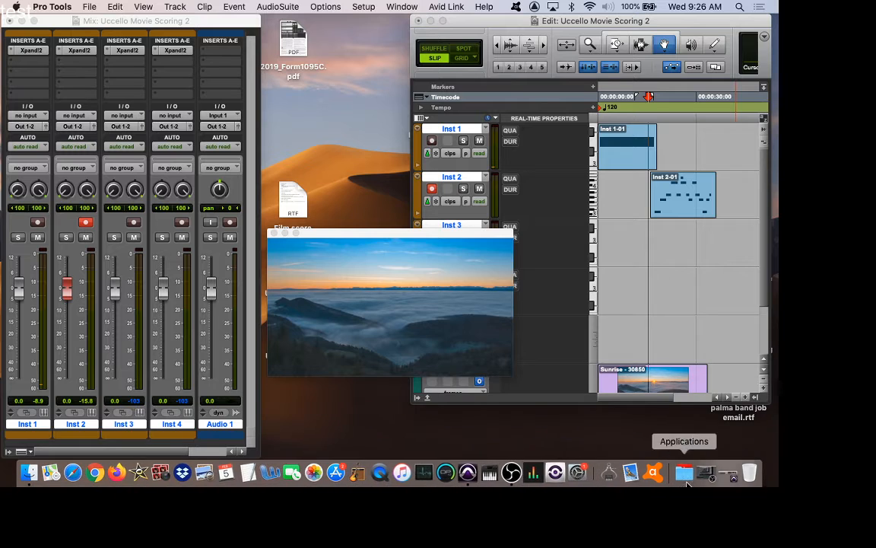
click(744, 397)
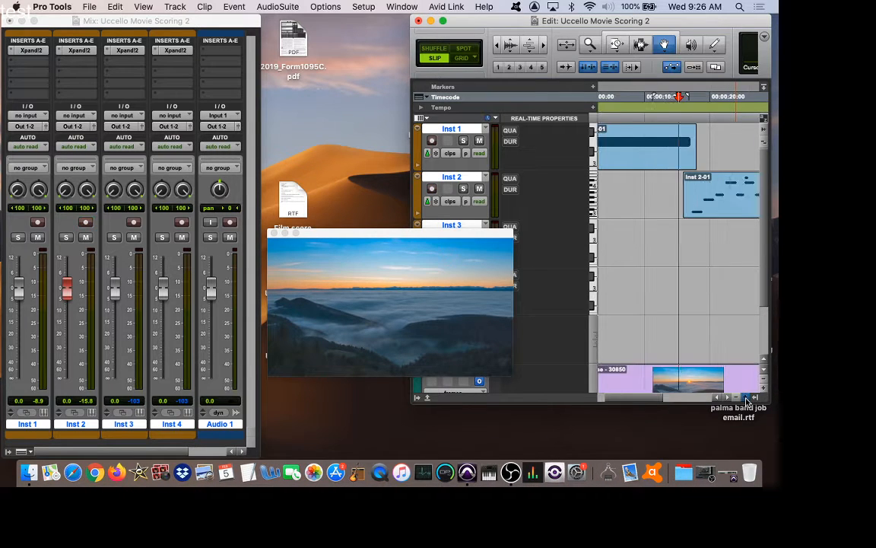
click(745, 398)
click(745, 398)
scroll(701, 280, right, 5)
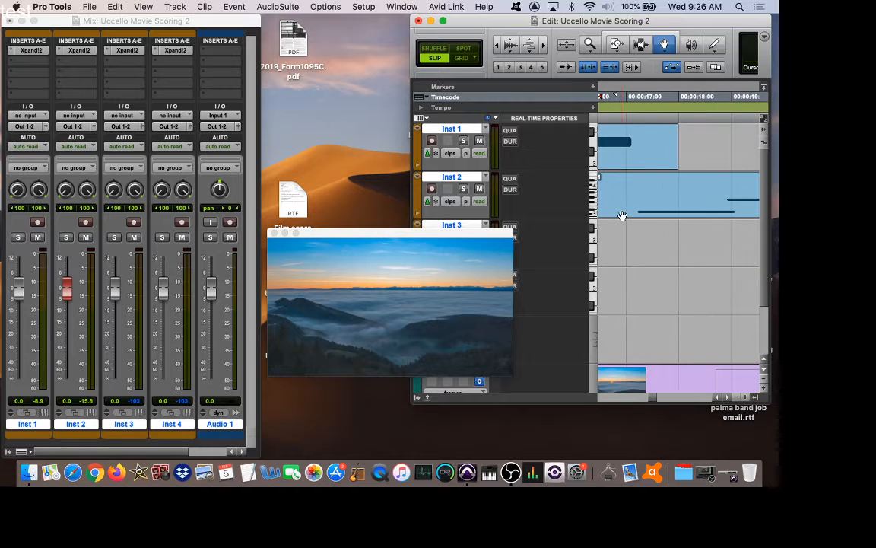
click(763, 386)
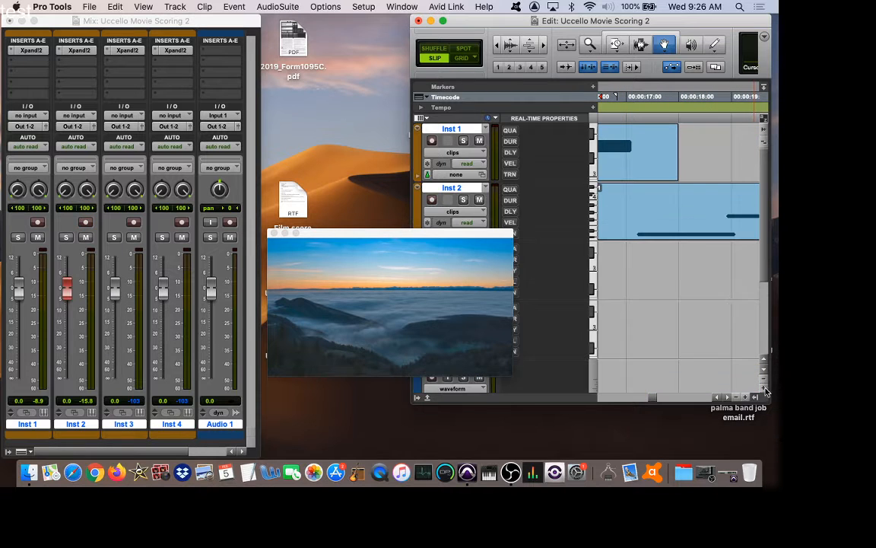
scroll(672, 221, left, 3)
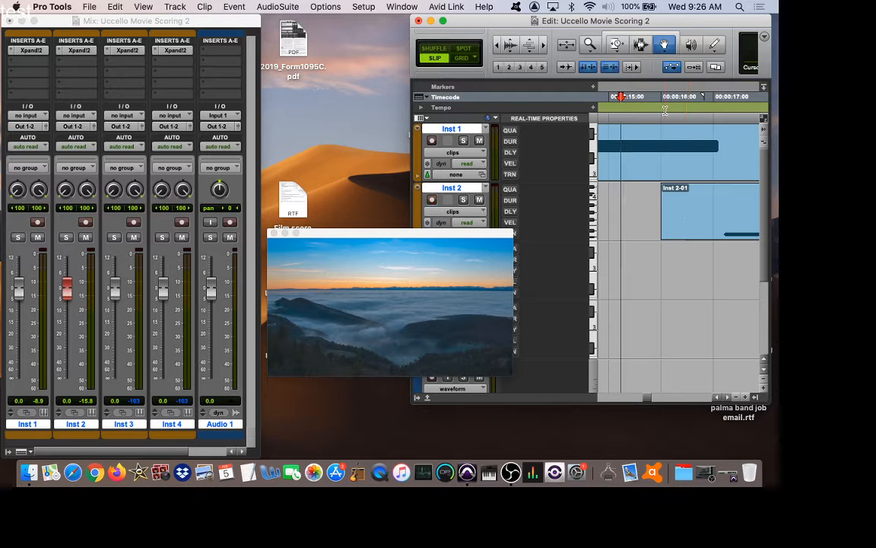
Audition the overlap between the Inst 1 and Inst 2 clips from several positions between 15 and 16 seconds, comparing it with the sunrise.
key(space)
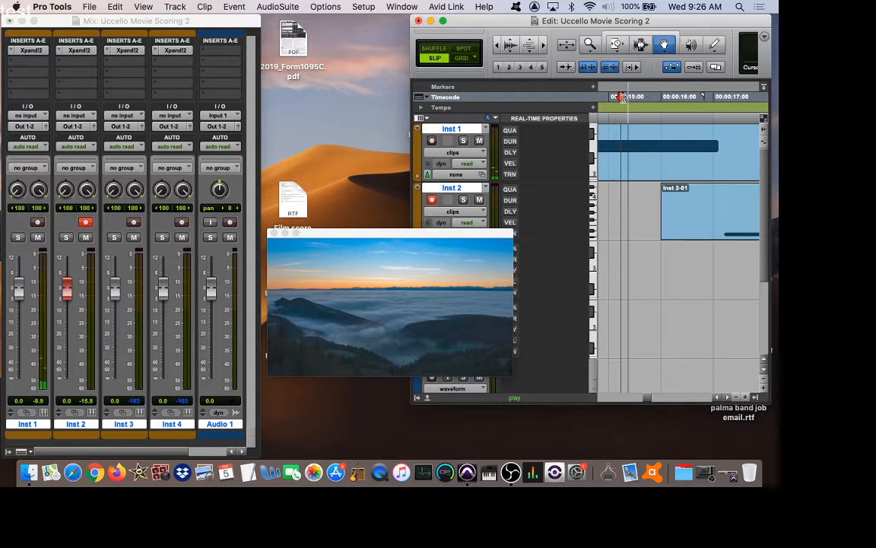
key(space)
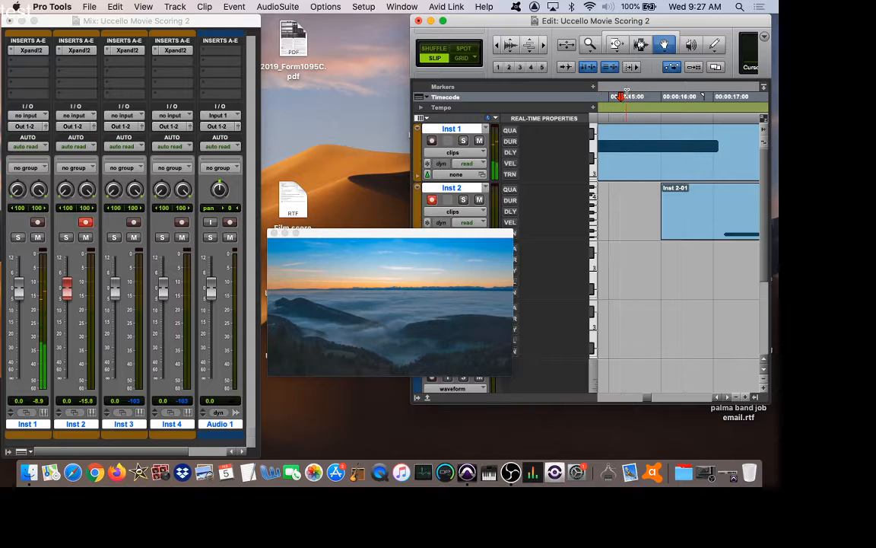
click(641, 97)
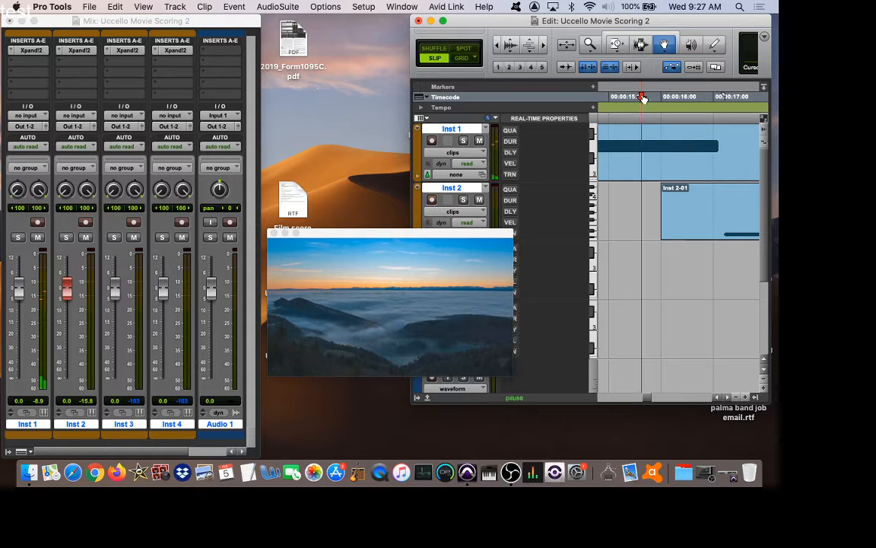
click(653, 100)
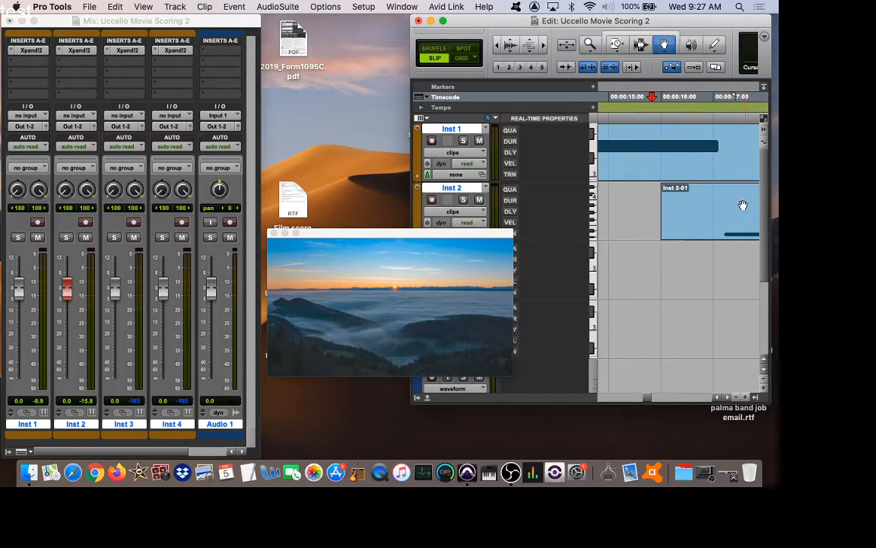
click(736, 397)
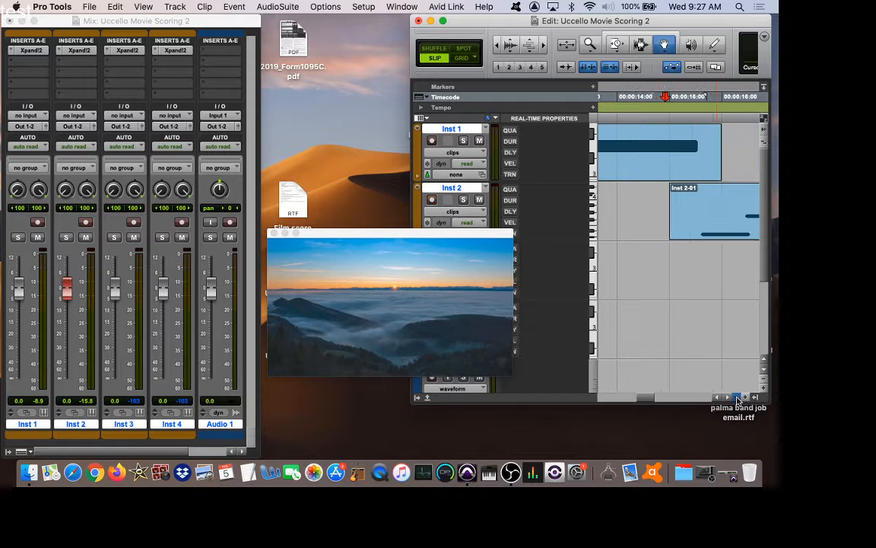
Move the Inst 2 clip earlier to start at about 14 seconds in Slip mode and play the overlap with Inst 1 against the picture.
click(736, 397)
click(736, 397)
click(675, 216)
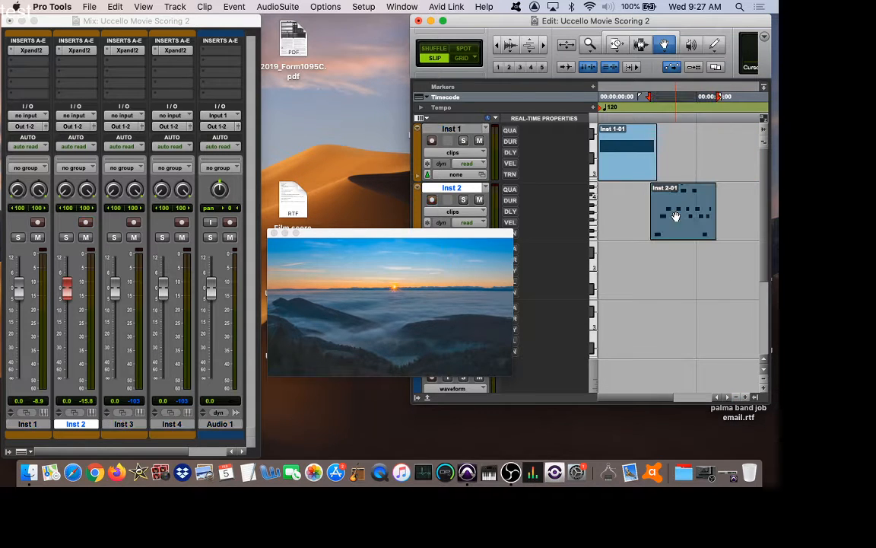
drag(675, 216, 668, 217)
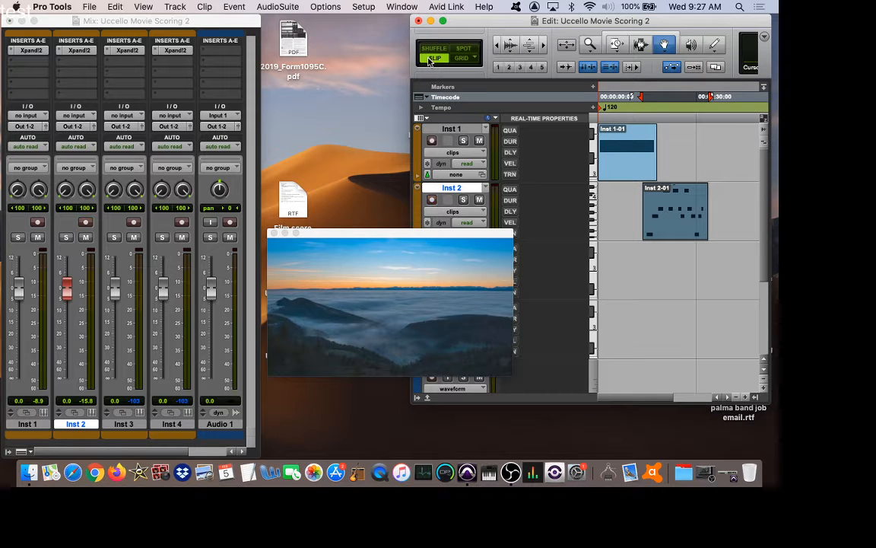
click(462, 58)
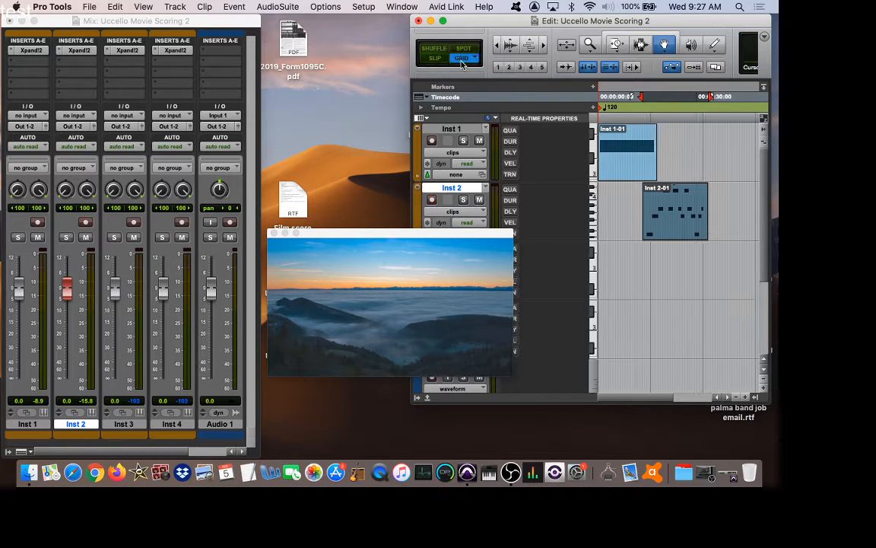
click(432, 61)
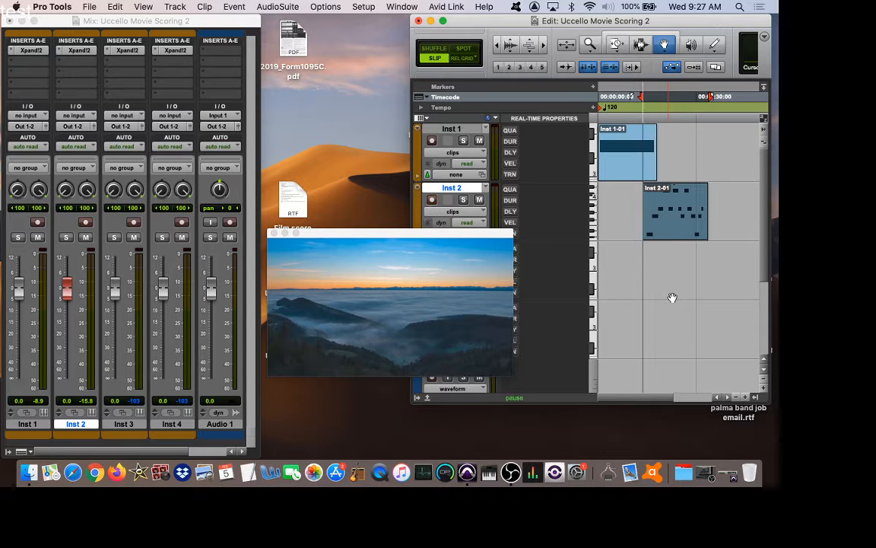
key(space)
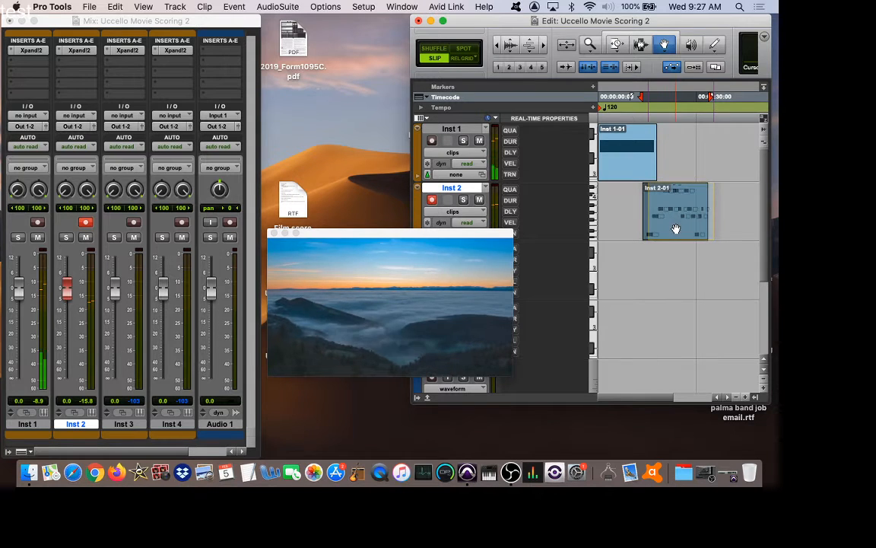
Try the Inst 2 clip starting at about 15 seconds and audition the transition from just before its start.
drag(669, 229, 675, 227)
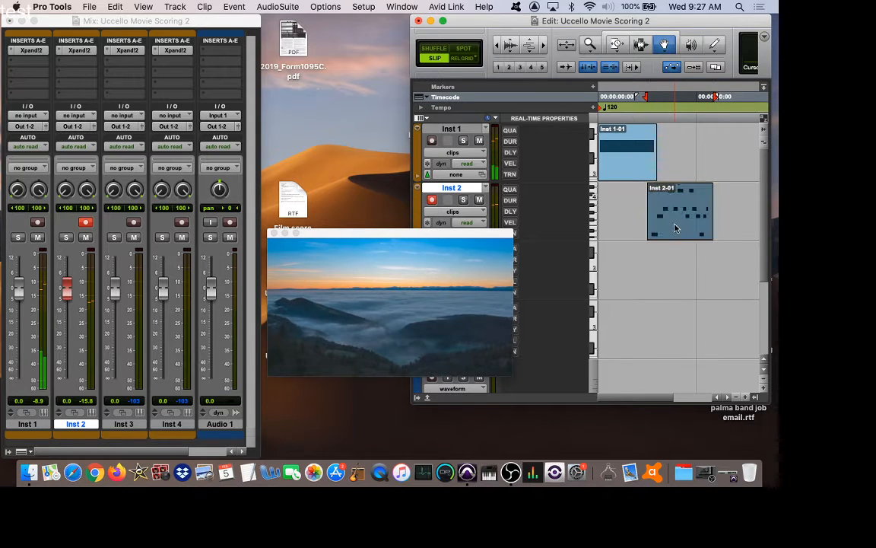
click(626, 98)
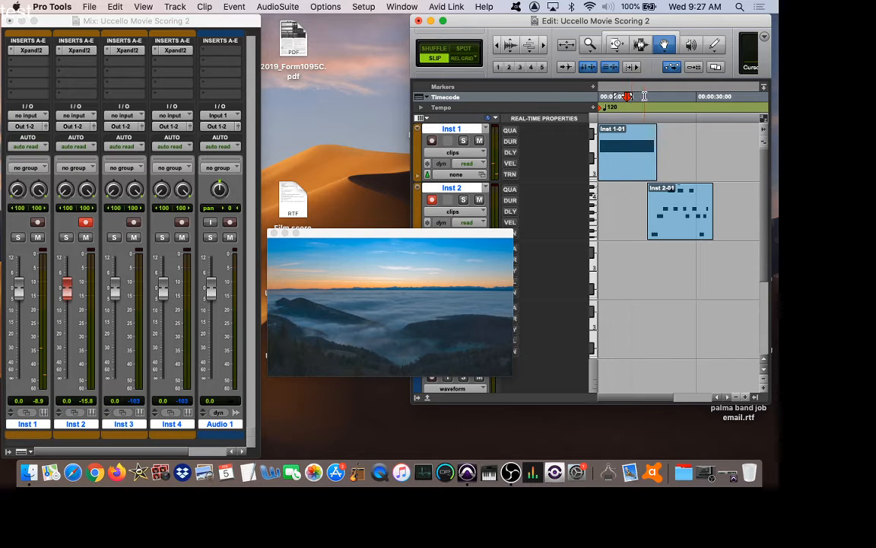
click(645, 97)
key(space)
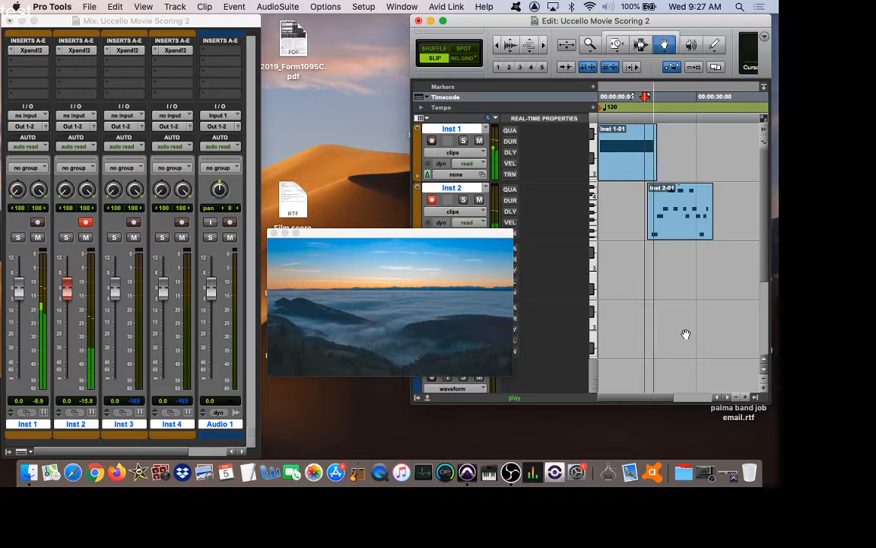
key(space)
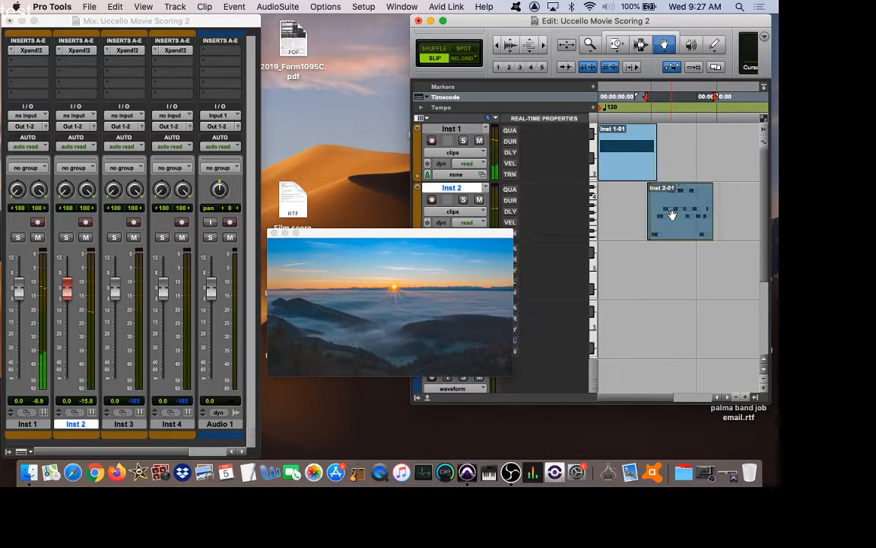
Try the Inst 2 clip starting at about 17 seconds, beyond most of Inst 1's clip, and audition the change from earlier.
drag(667, 214, 673, 213)
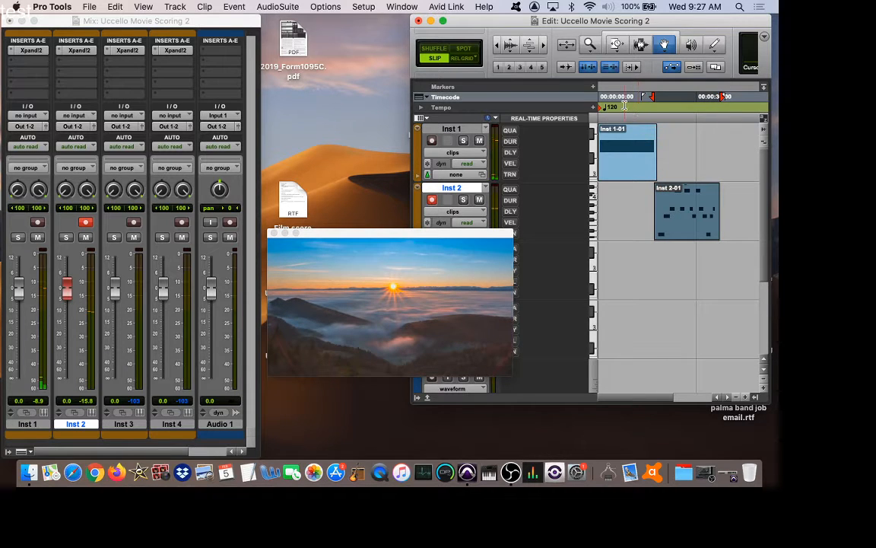
key(space)
click(624, 101)
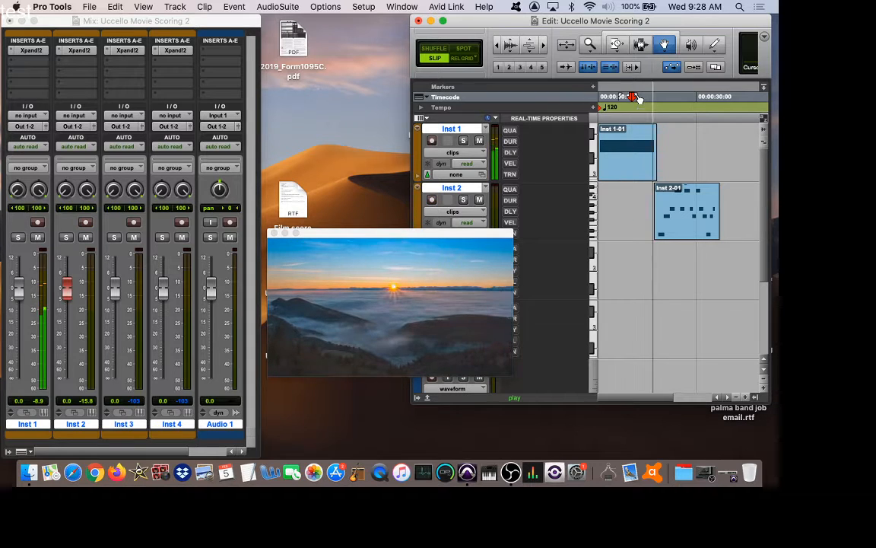
Audition the Inst 2 clip starting at about 15.5 seconds, and shift it earlier to start at about 14 seconds.
click(672, 226)
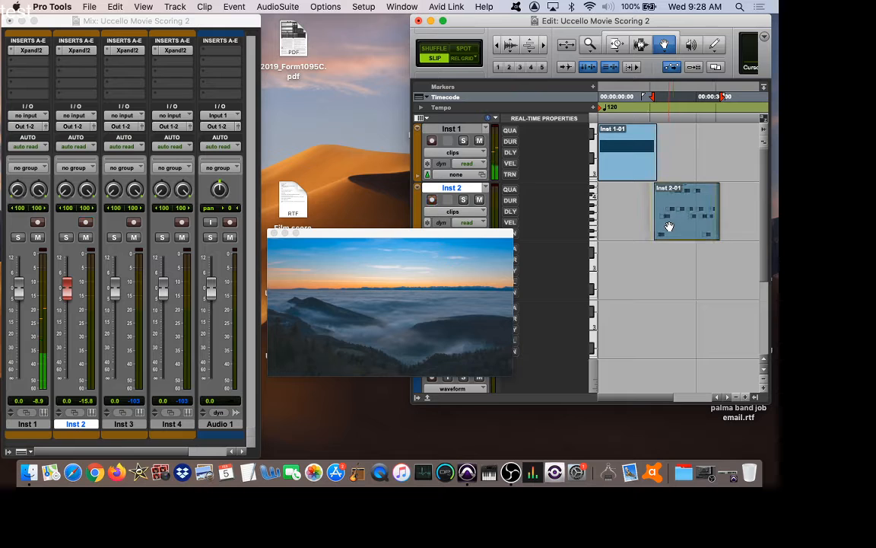
drag(673, 227, 667, 225)
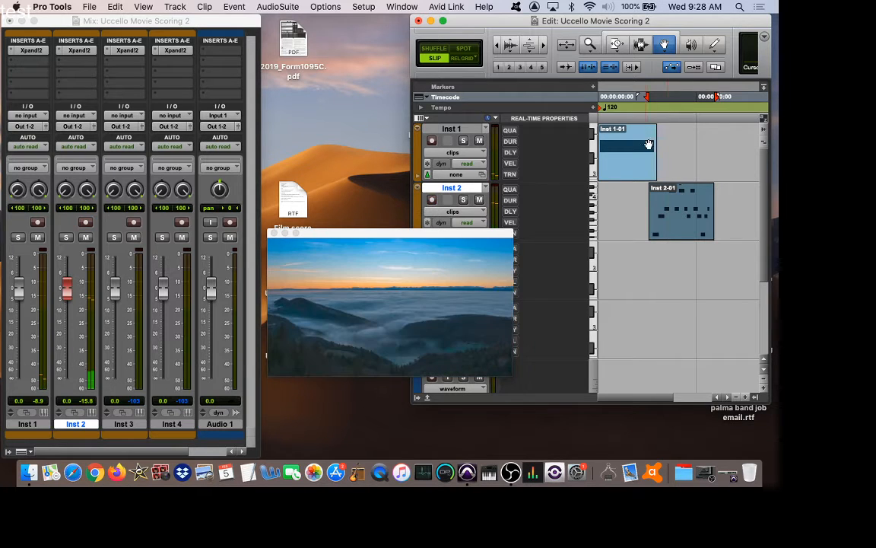
click(632, 96)
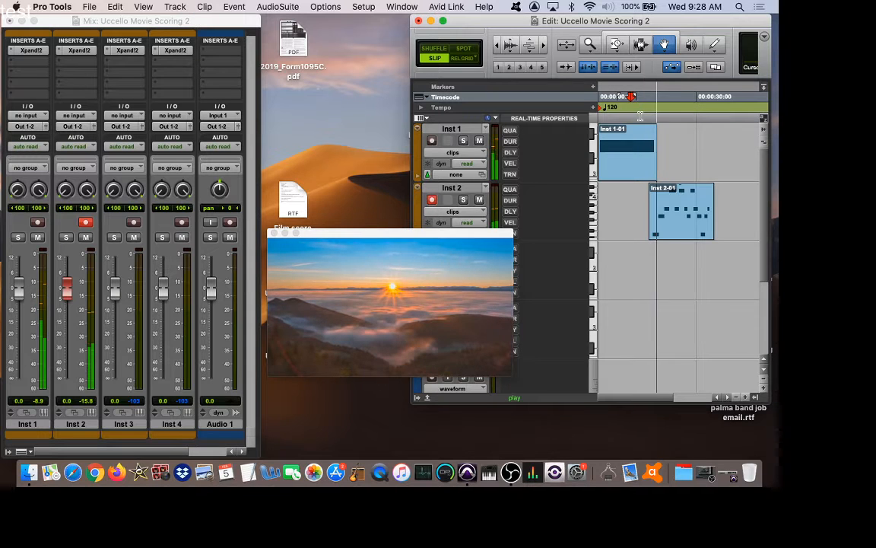
drag(680, 230, 675, 228)
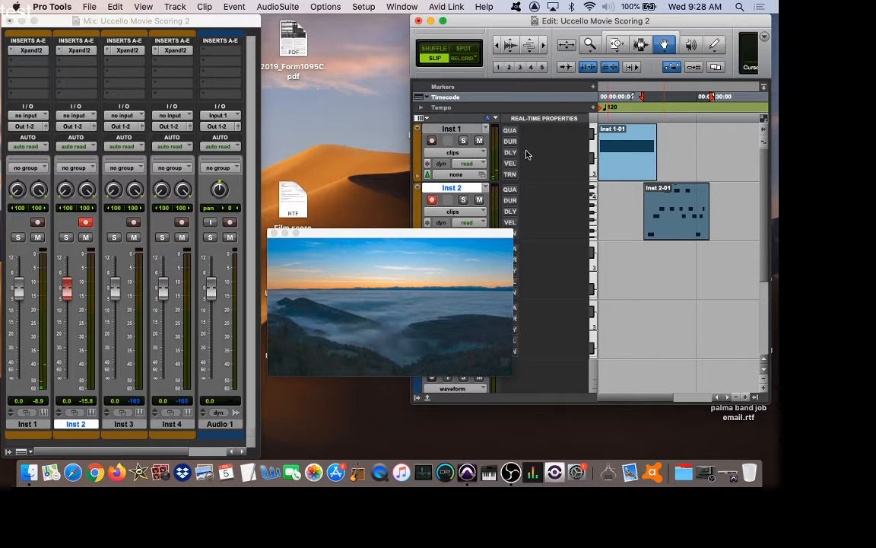
Show Inst 1's audio volume automation and fade it from its level at about 10 seconds down to silence at about 16 seconds.
click(441, 153)
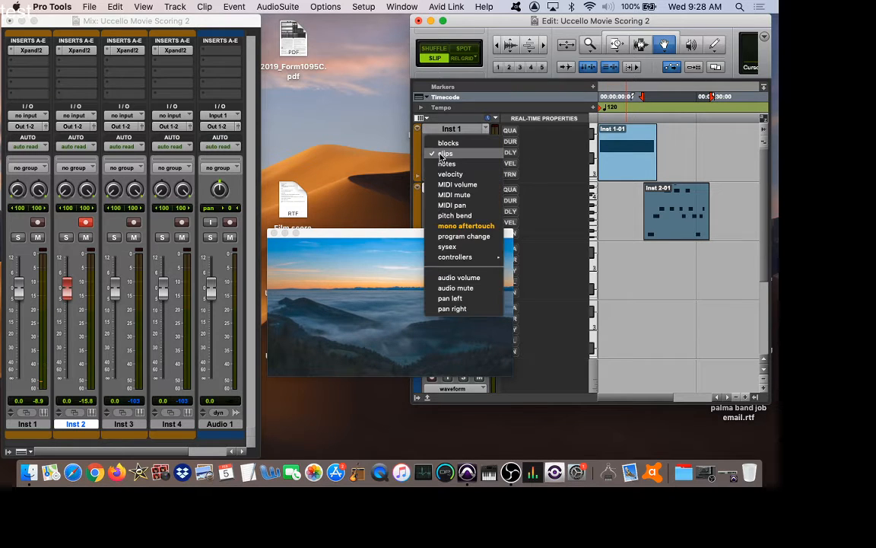
click(449, 279)
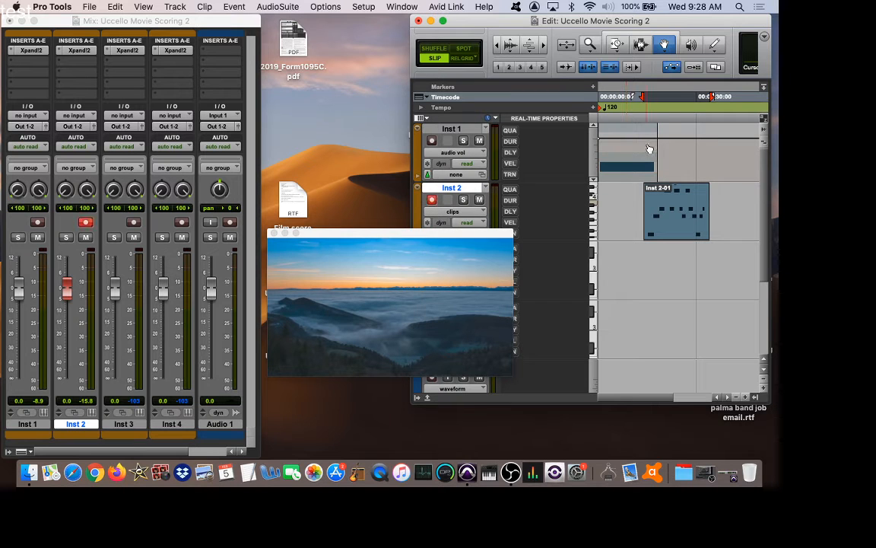
click(746, 398)
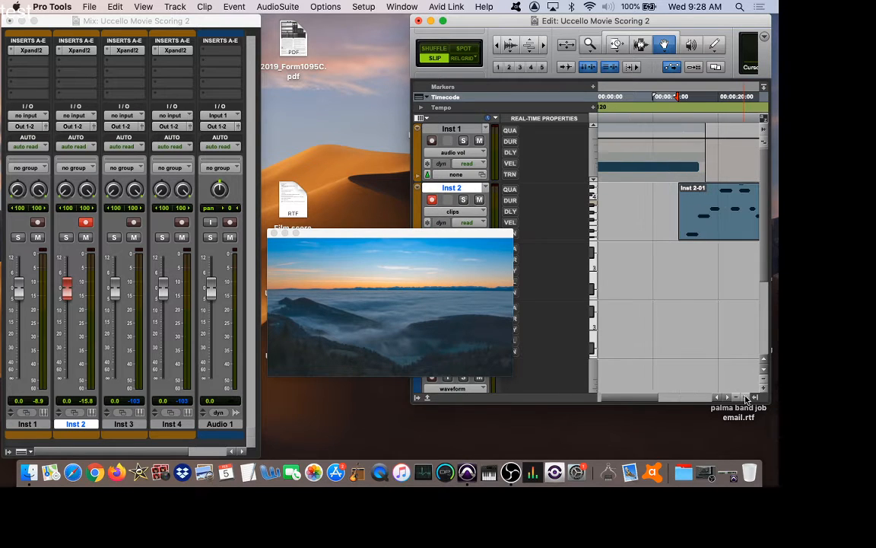
click(645, 97)
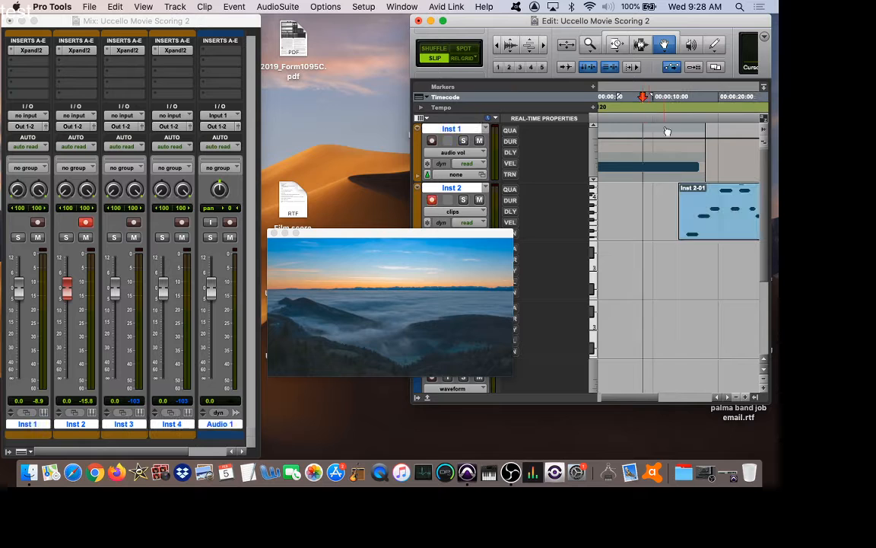
click(652, 140)
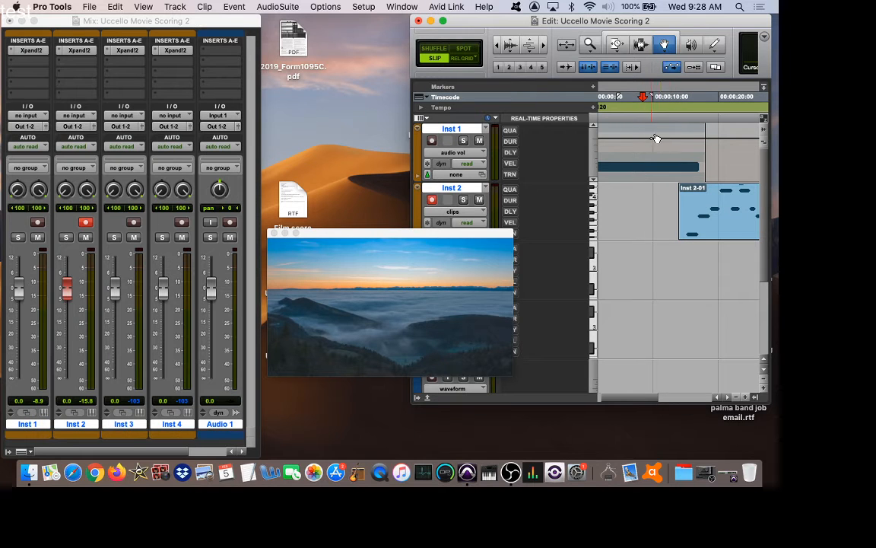
drag(701, 139, 690, 181)
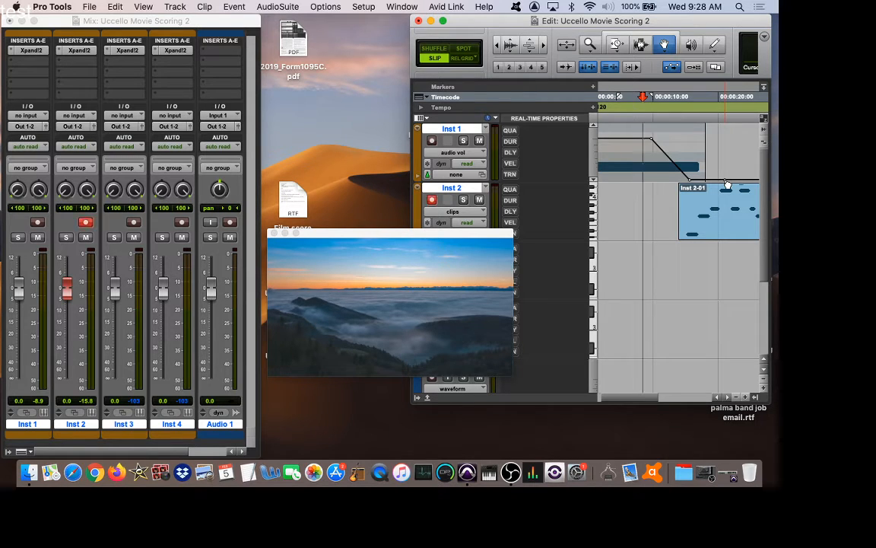
Return Inst 1 to clips view and audition its fade-out against the picture from 00:00:08:13, restoring the Transport window.
click(451, 156)
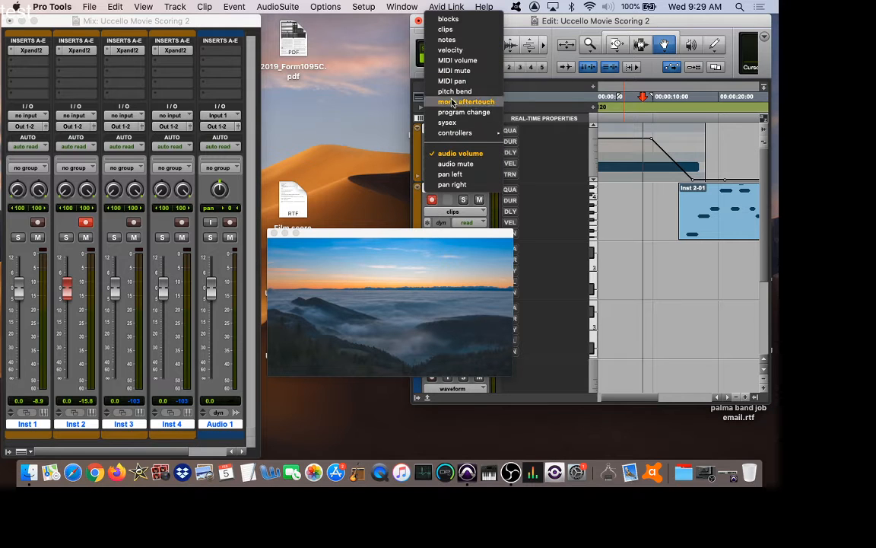
click(447, 29)
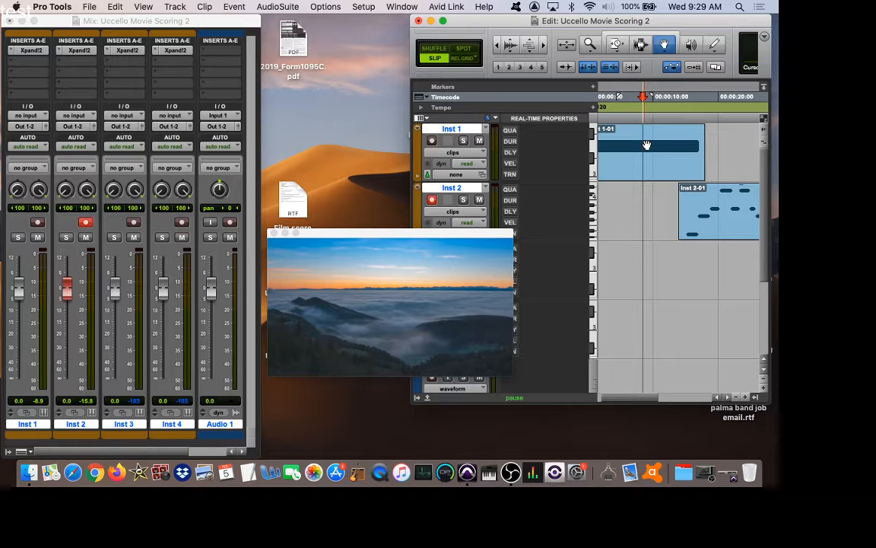
key(space)
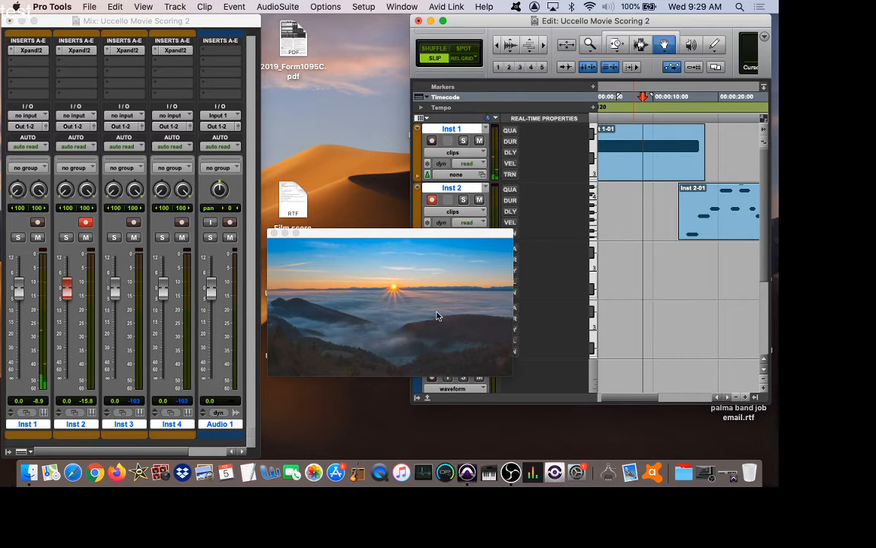
click(728, 474)
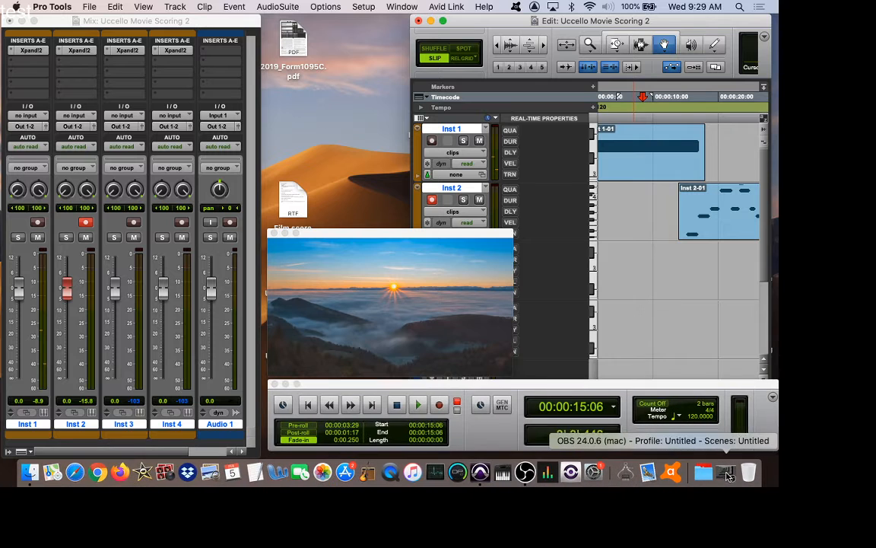
key(space)
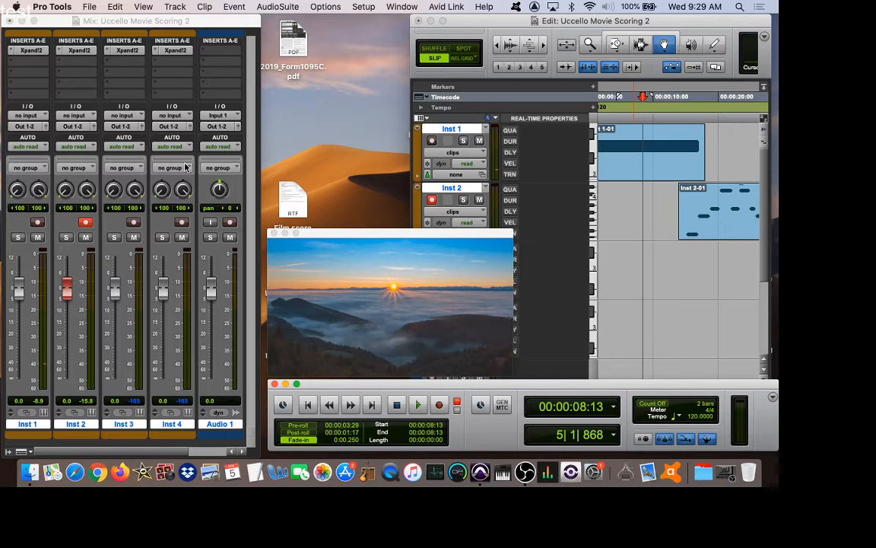
Try the Bright Pads preset +02 Wind Rider in Inst 3's Xpand!2, and replace it with the Simple Arpeggios preset +03 Double Phaser.
click(131, 50)
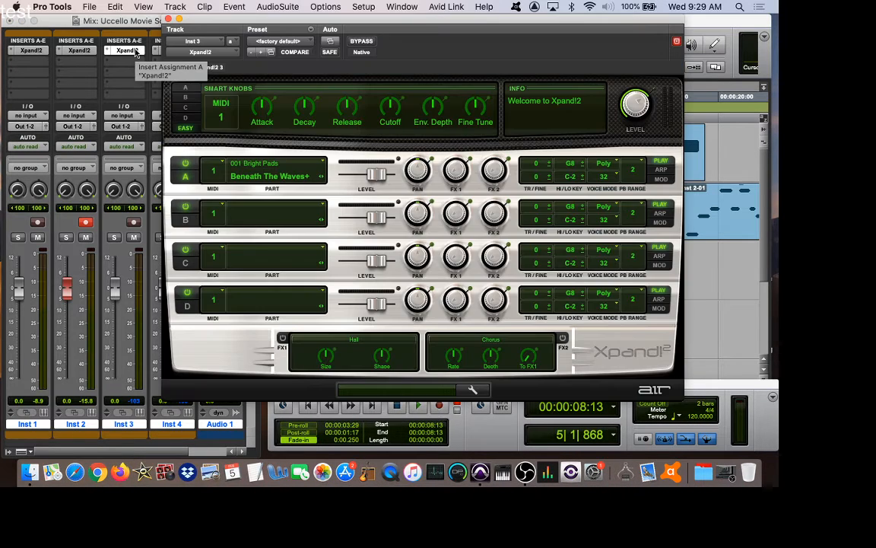
click(292, 44)
mouse_move(292, 46)
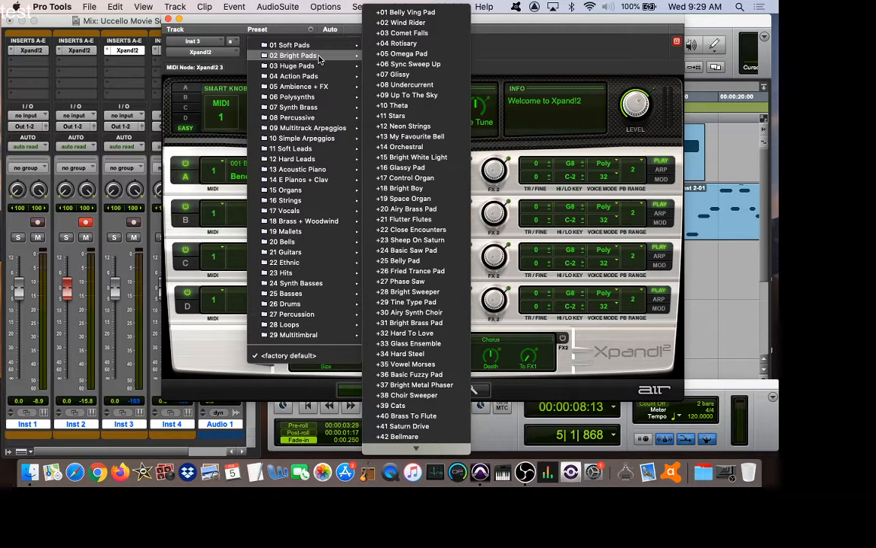
click(399, 25)
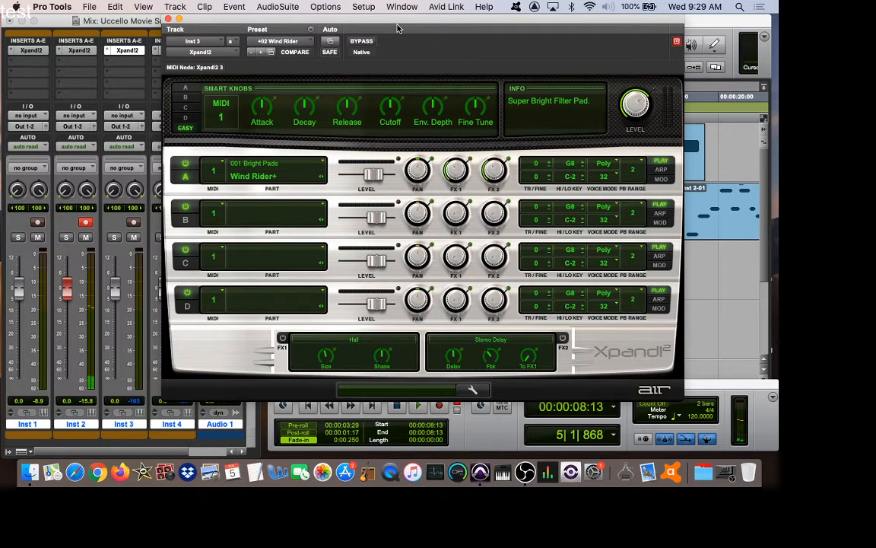
click(294, 42)
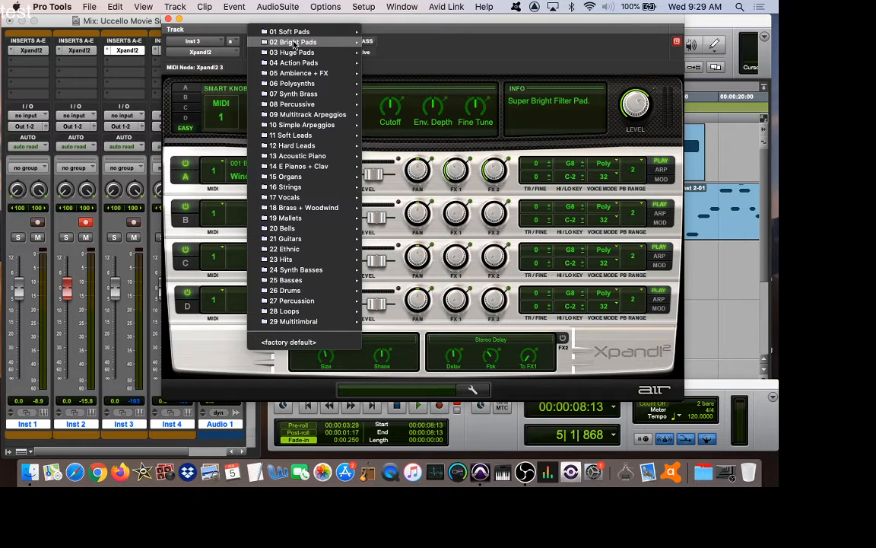
mouse_move(292, 126)
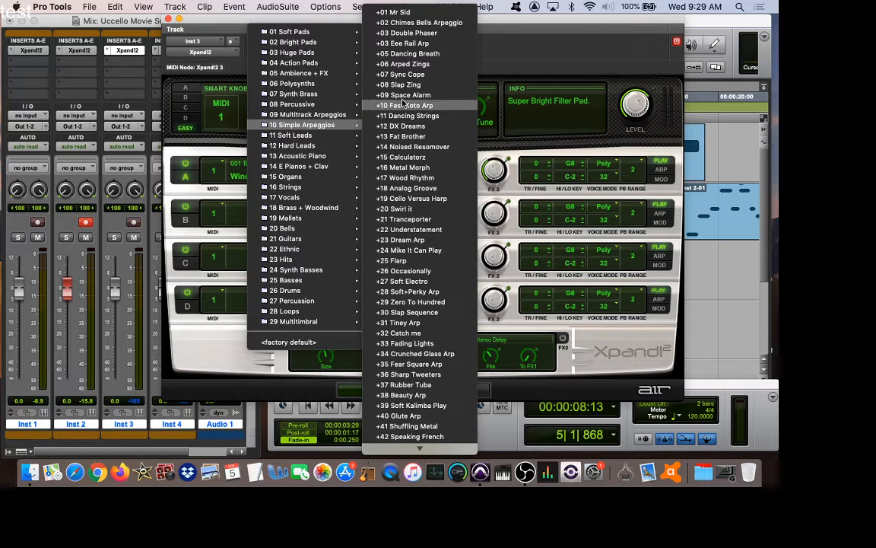
click(409, 34)
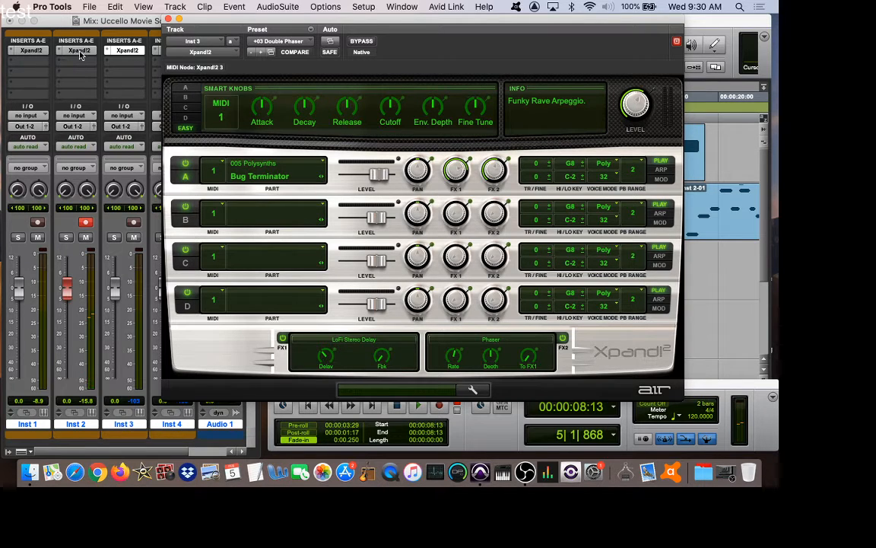
Change Inst 2's Xpand!2 preset to +18 Bright Boy from the Bright Pads, and close the plug-in window.
click(80, 51)
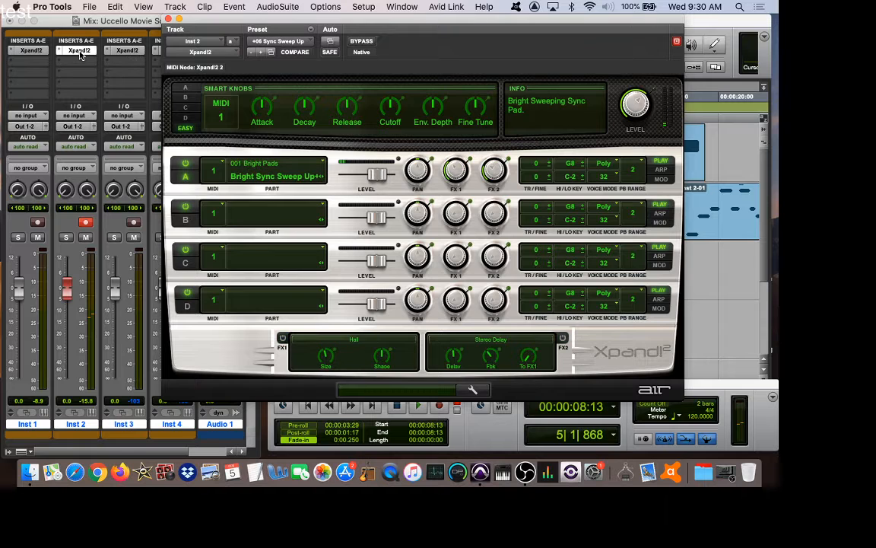
click(303, 42)
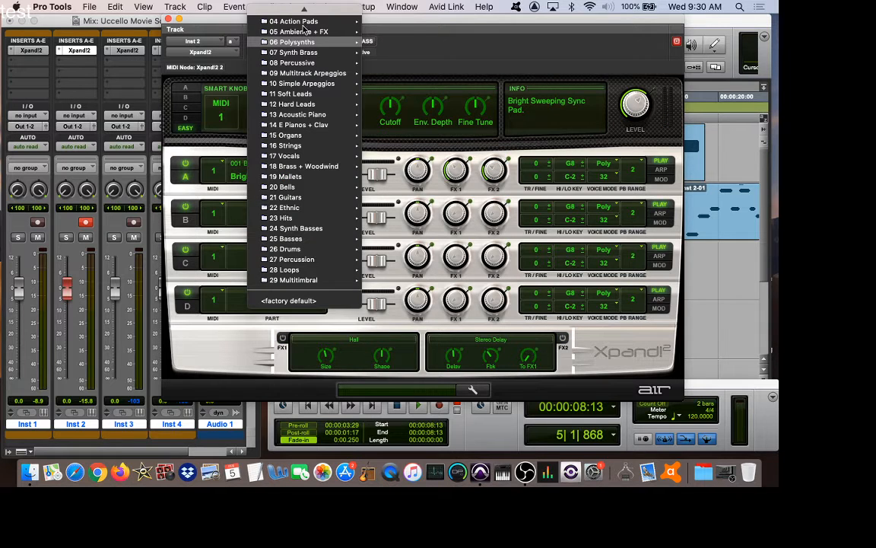
mouse_move(304, 23)
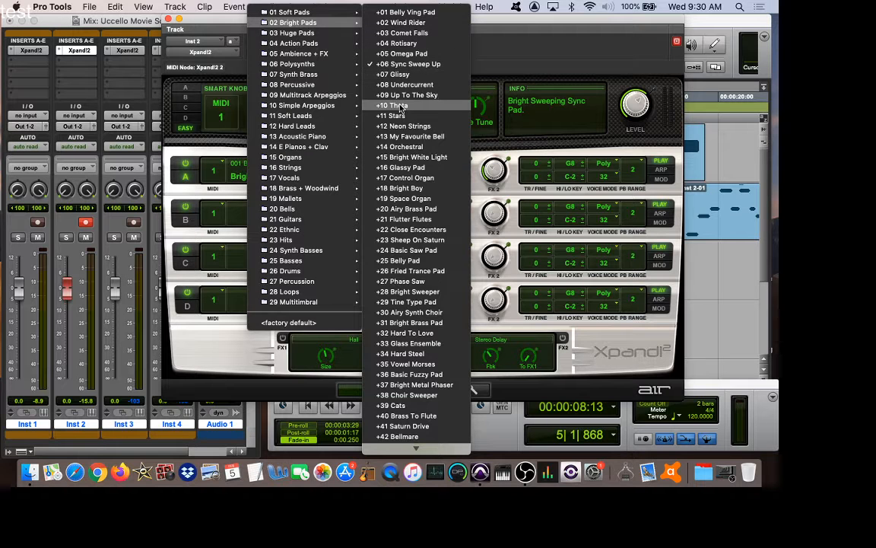
click(403, 188)
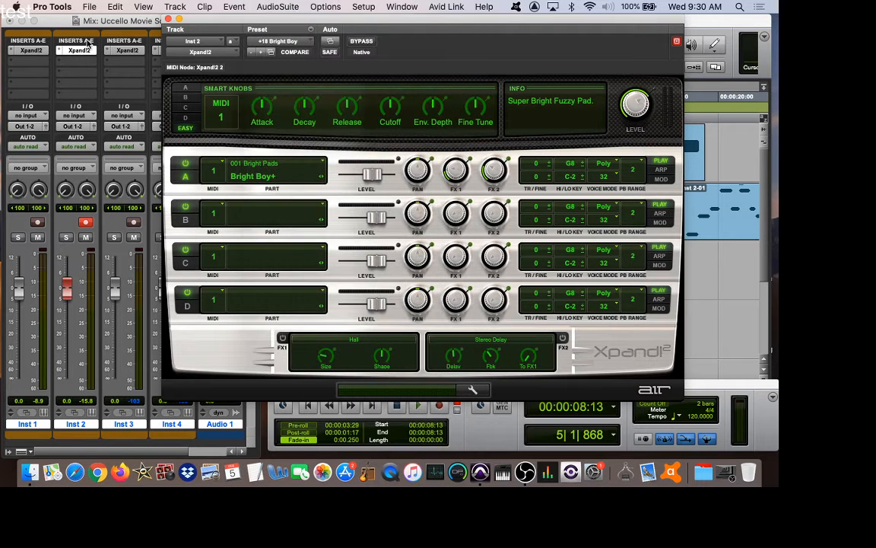
click(168, 19)
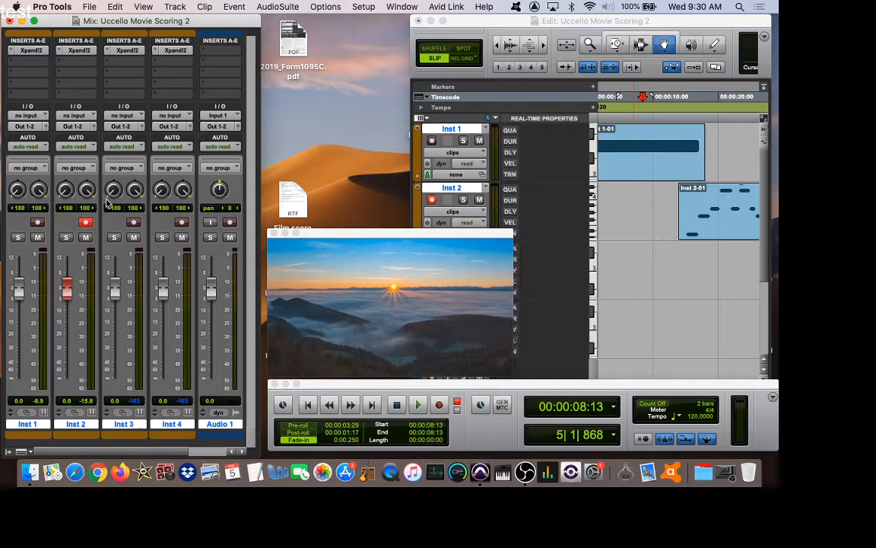
Record-enable Inst 3 and try the Bright Pads preset +04 Rotisary in its Xpand!2.
click(133, 222)
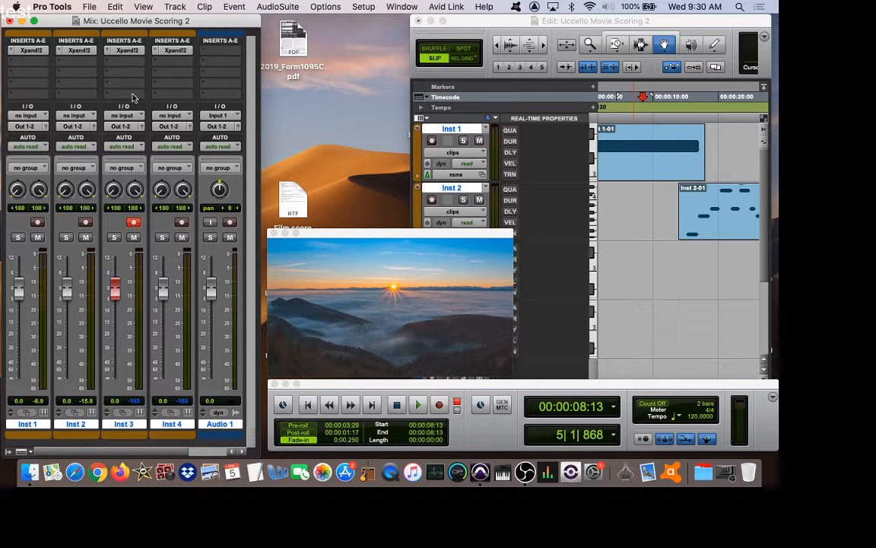
click(127, 50)
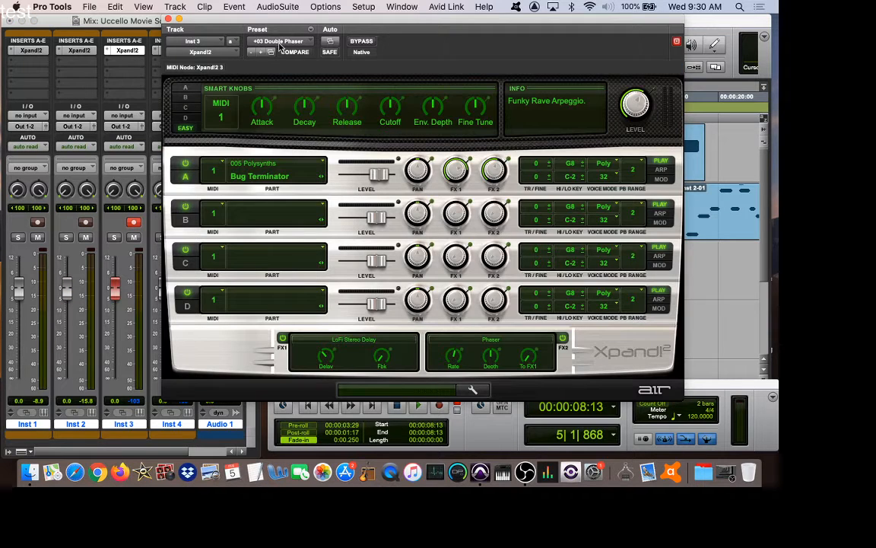
click(310, 42)
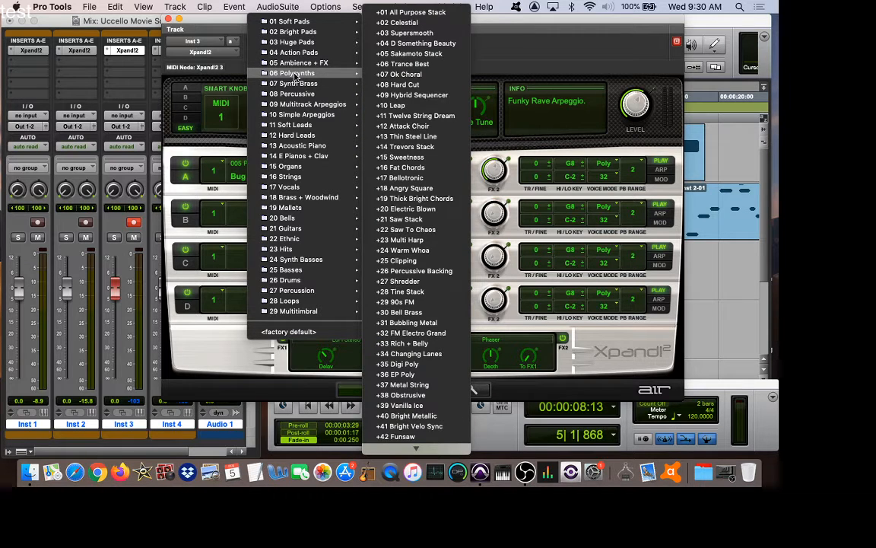
mouse_move(304, 32)
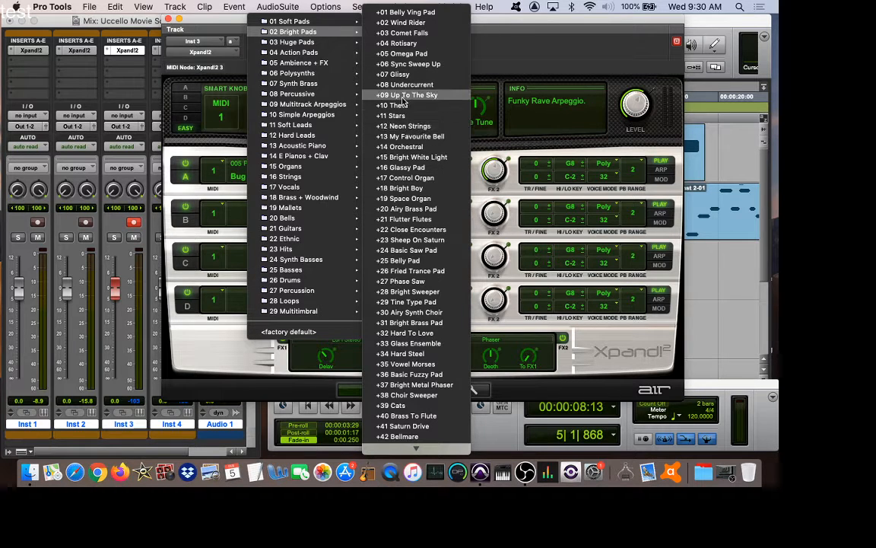
click(403, 43)
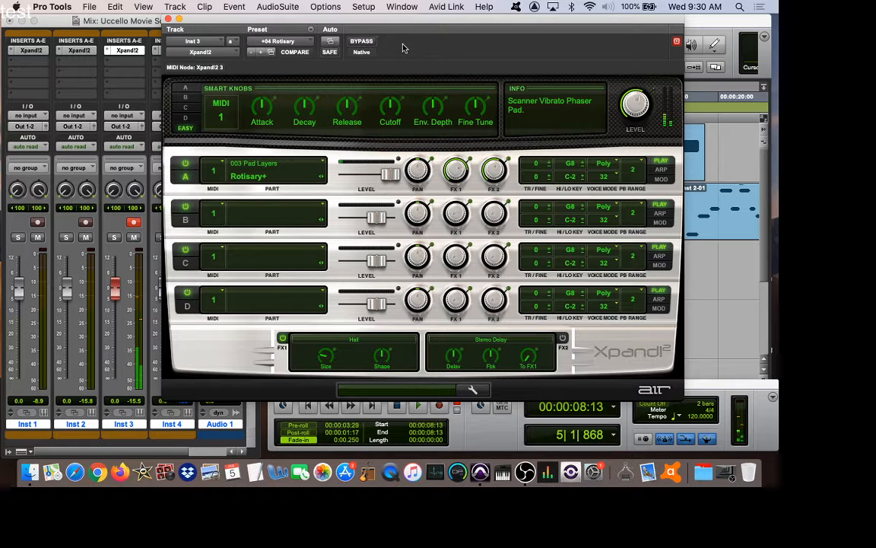
Try the Bright Pads presets +01 Belly Ving Pad and +08 Undercurrent in Inst 3's Xpand!2.
click(276, 42)
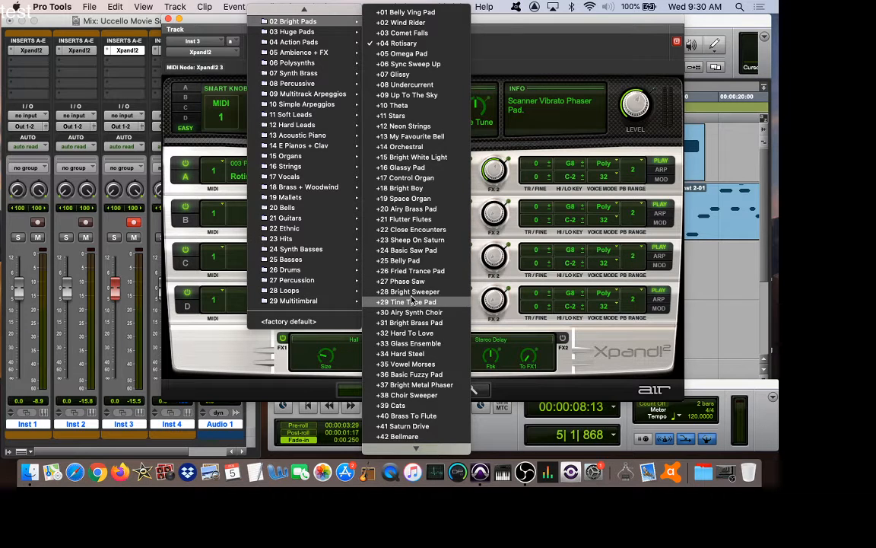
scroll(412, 298, down, 5)
scroll(411, 299, up, 5)
click(407, 13)
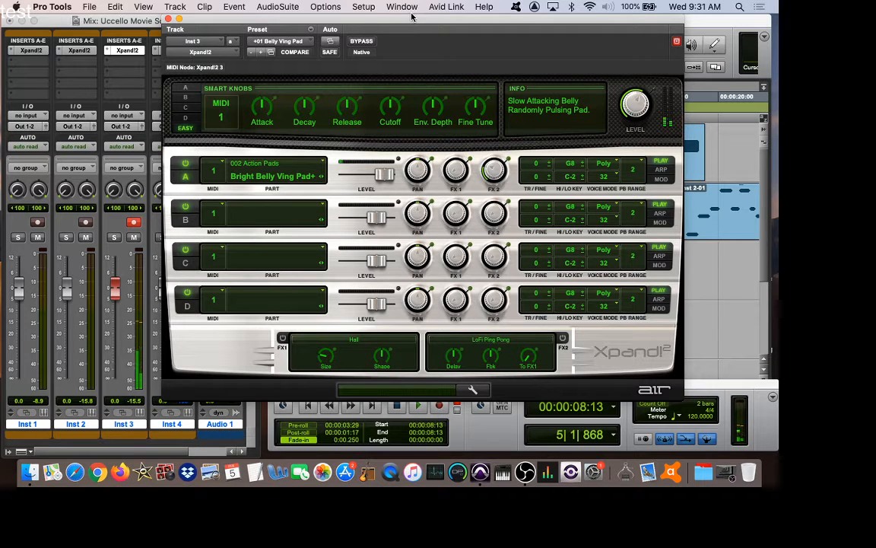
click(287, 43)
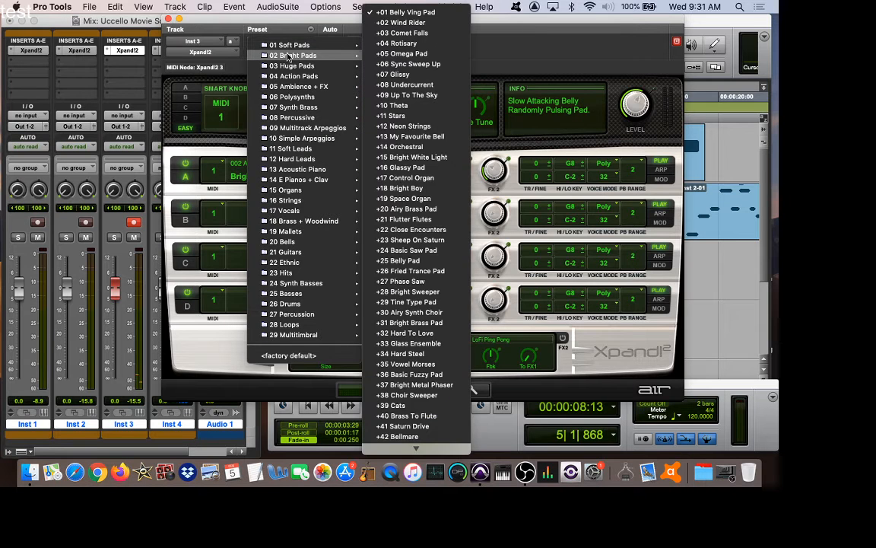
click(401, 86)
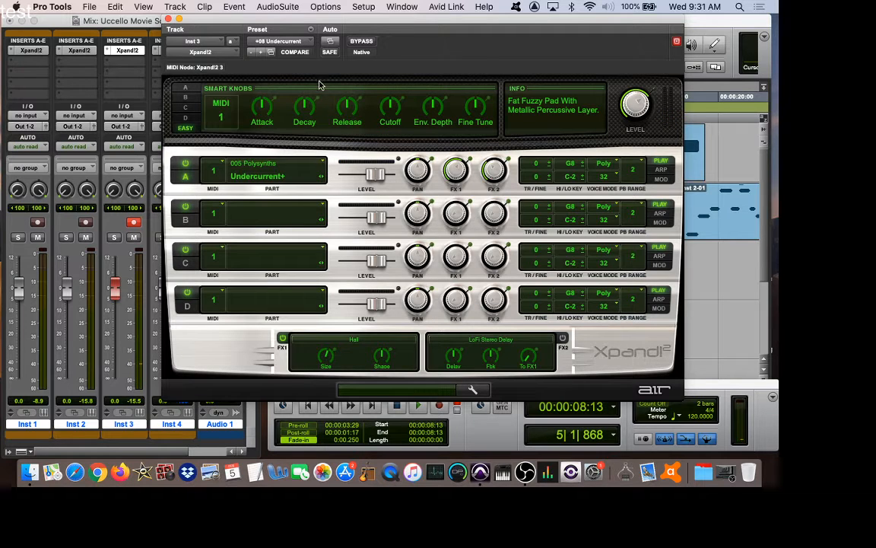
Try the Bright Pads preset +03 Comet Falls in Inst 3's Xpand!2.
click(307, 43)
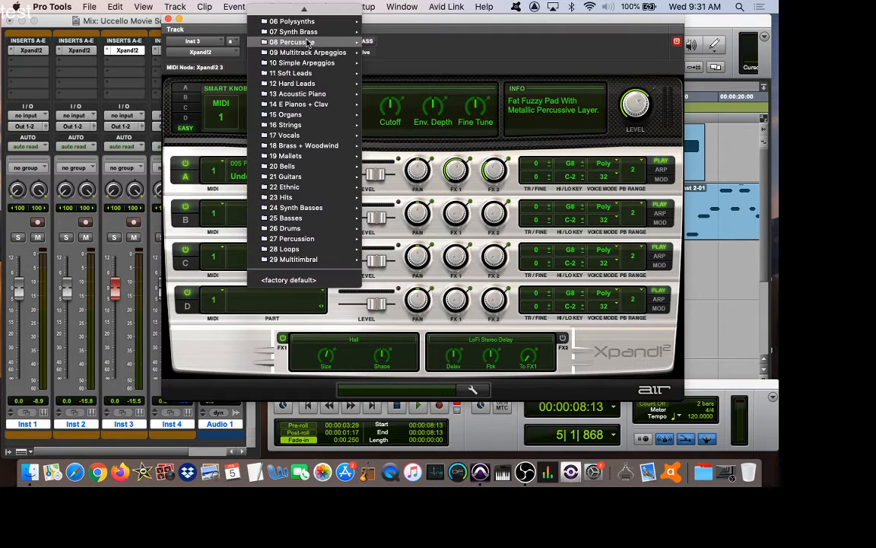
mouse_move(325, 45)
scroll(322, 48, up, 2)
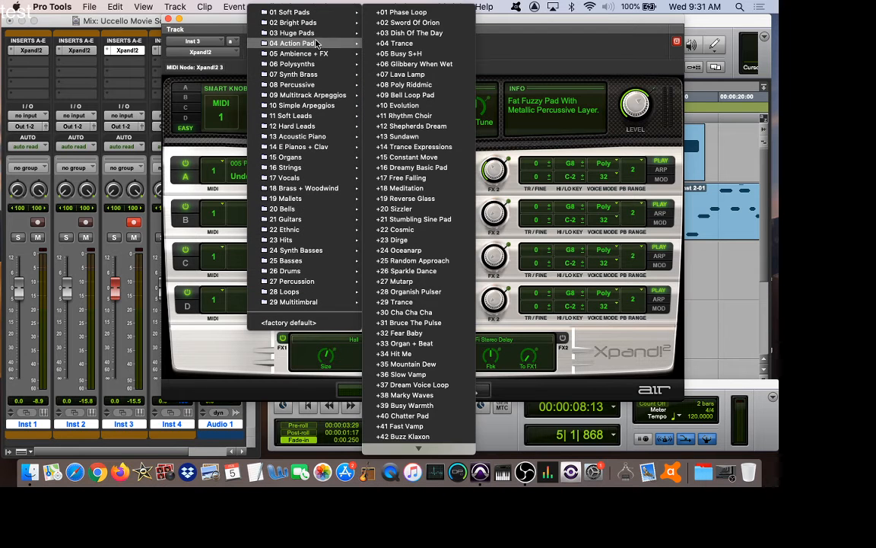
mouse_move(312, 23)
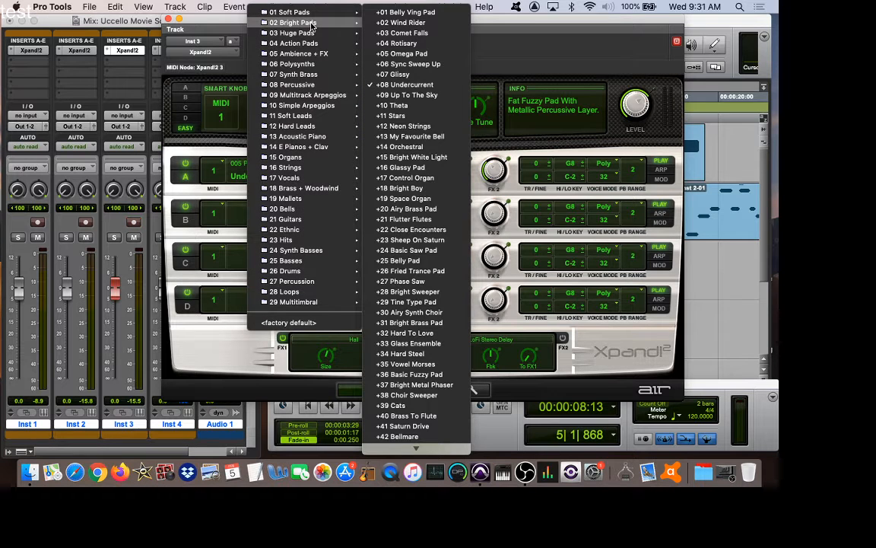
click(409, 35)
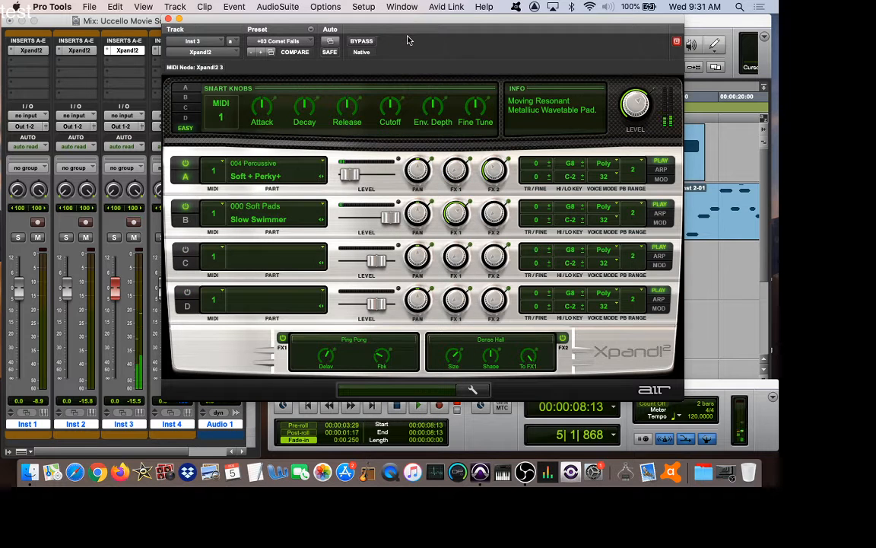
Load the Action Pads preset +07 Lava Lamp in Inst 3's Xpand!2, and close the plug-in window.
click(285, 41)
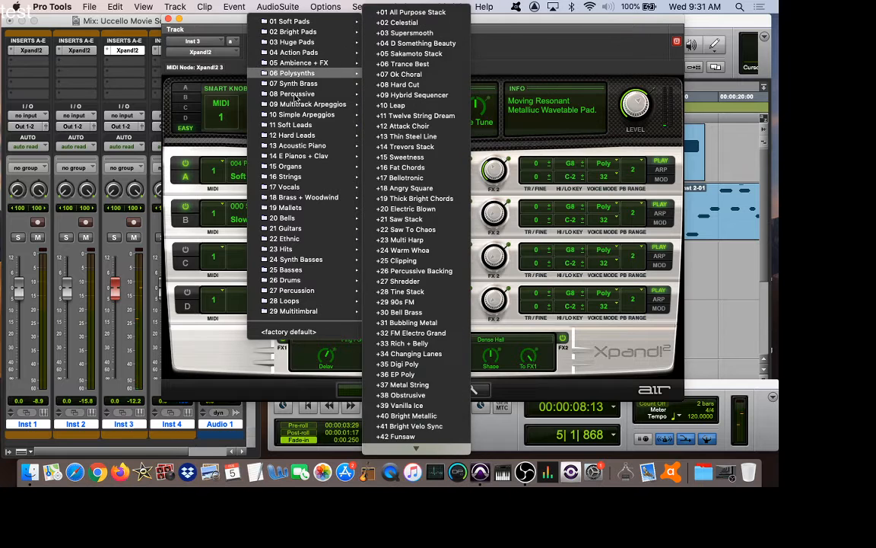
mouse_move(293, 85)
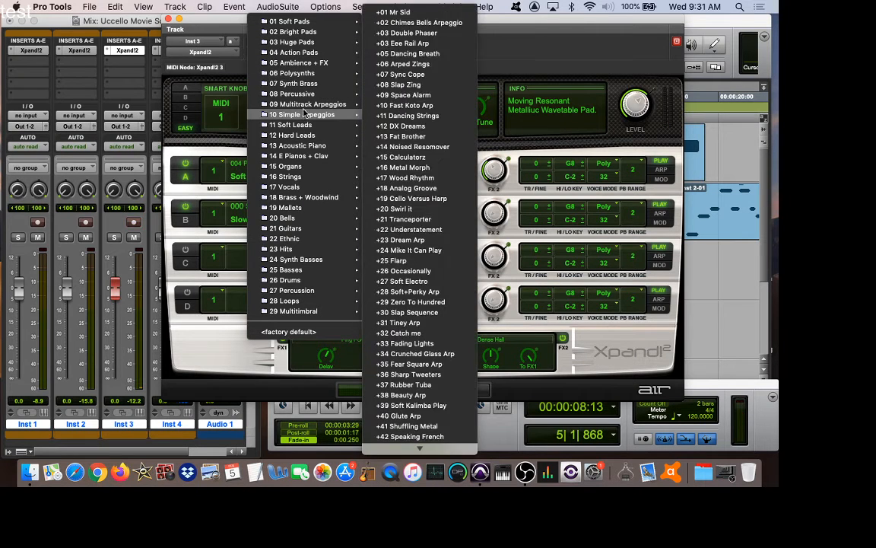
mouse_move(305, 54)
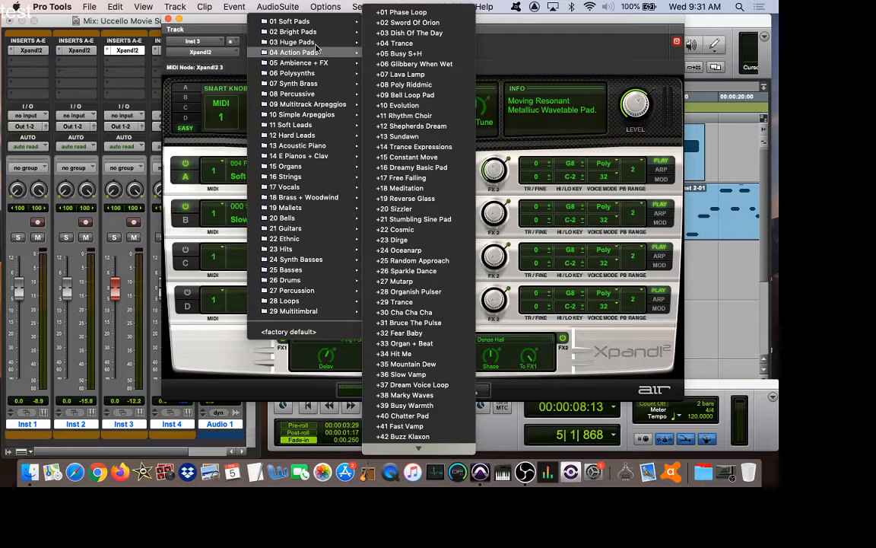
click(409, 76)
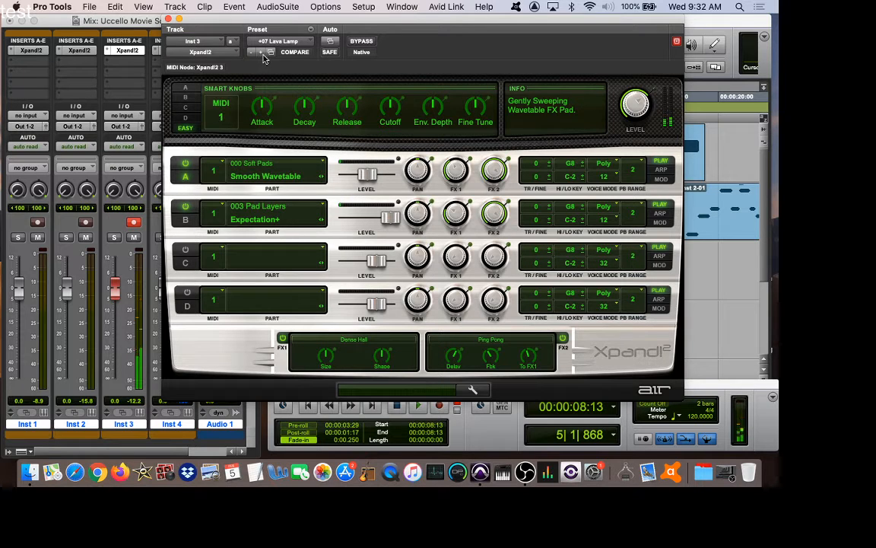
click(168, 19)
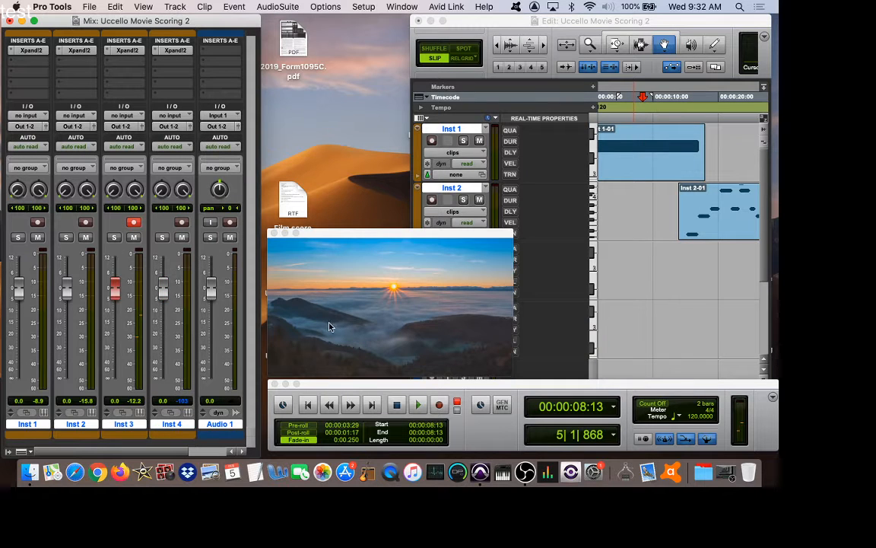
Record a MIDI part on Inst 3 from the session start to about 34 seconds, and disarm the track.
click(438, 405)
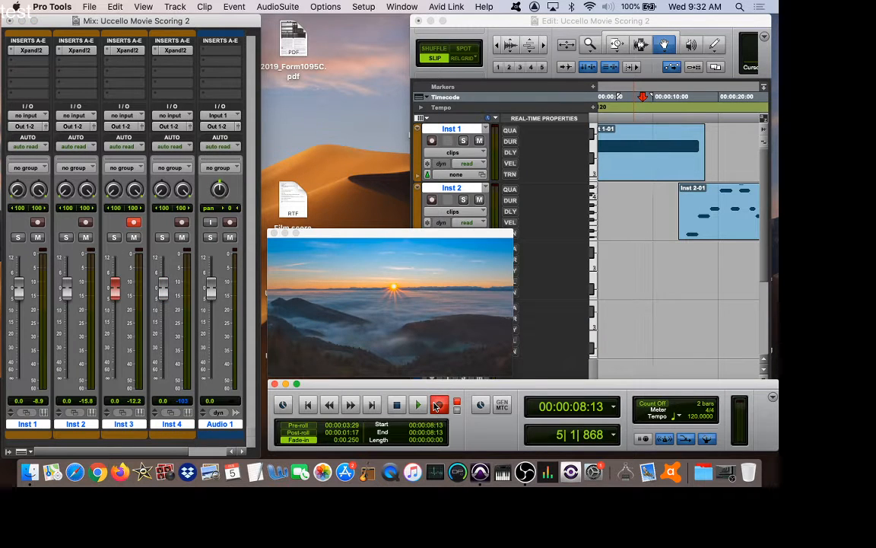
click(308, 405)
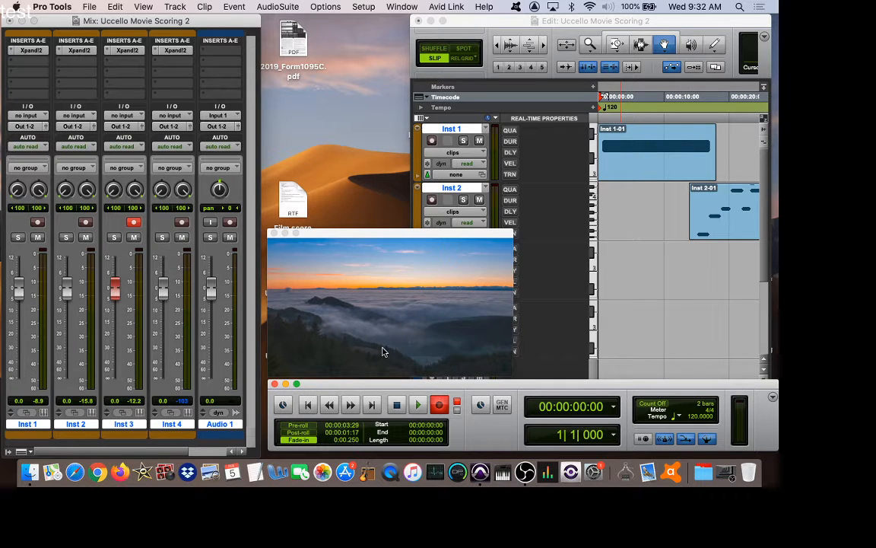
click(416, 406)
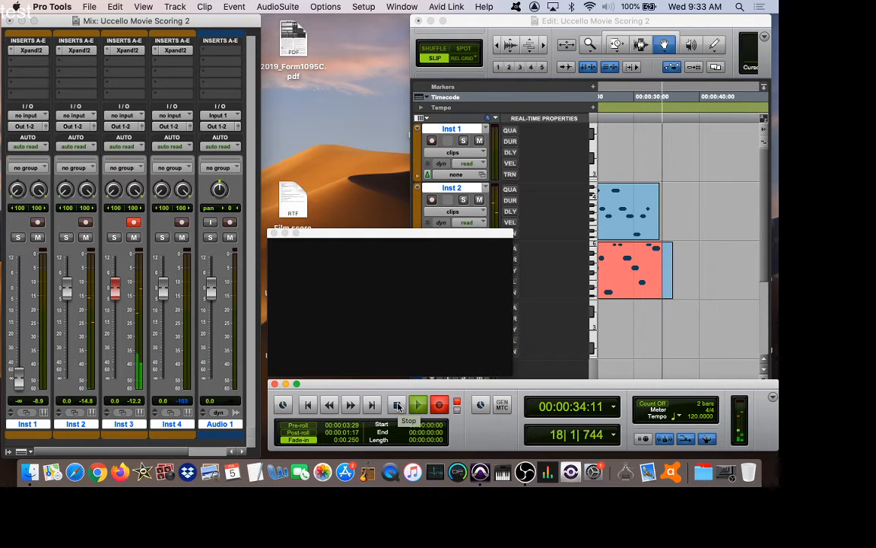
click(397, 405)
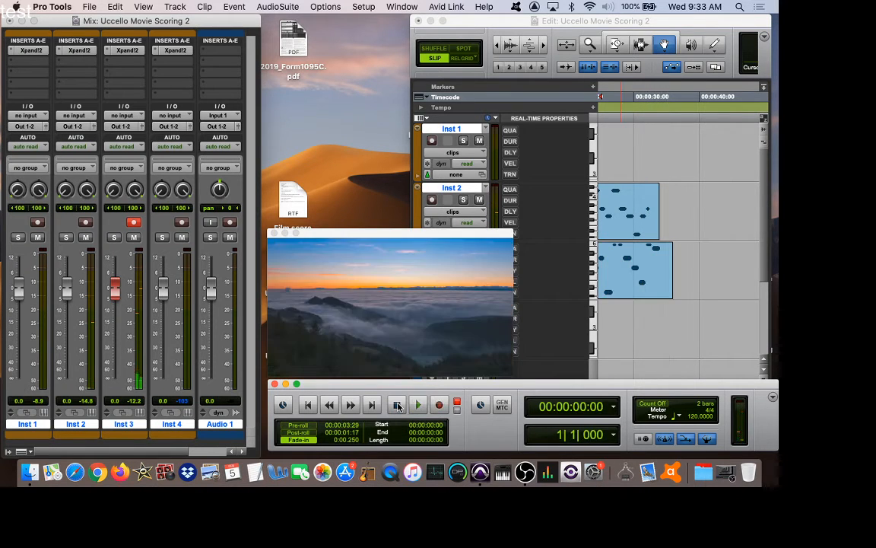
click(133, 223)
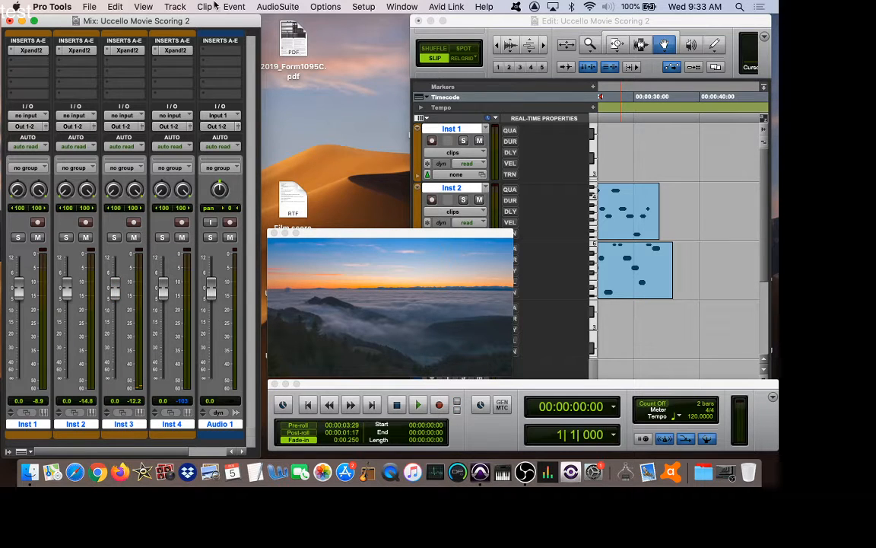
Load the Guitars preset +01 12 String Acoustic in Inst 4's Xpand!2, record-enable the track and close the plug-in window.
click(175, 50)
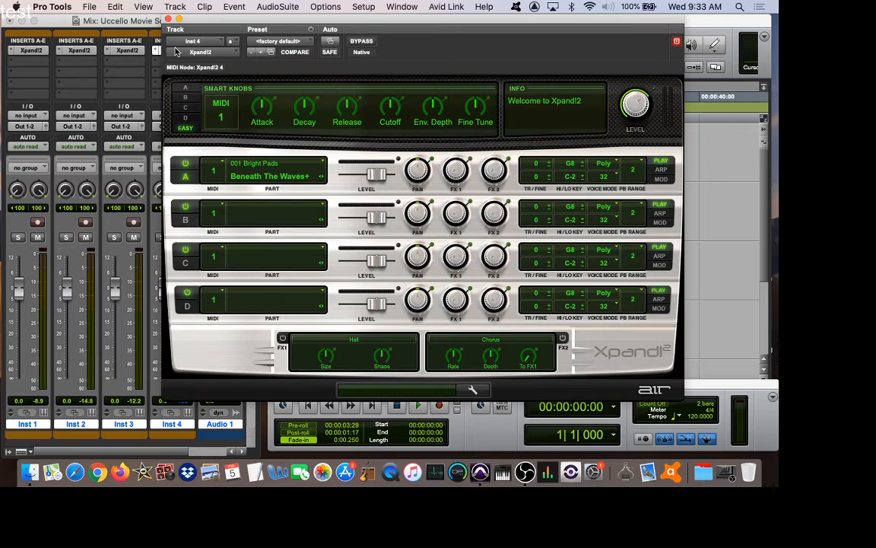
click(306, 43)
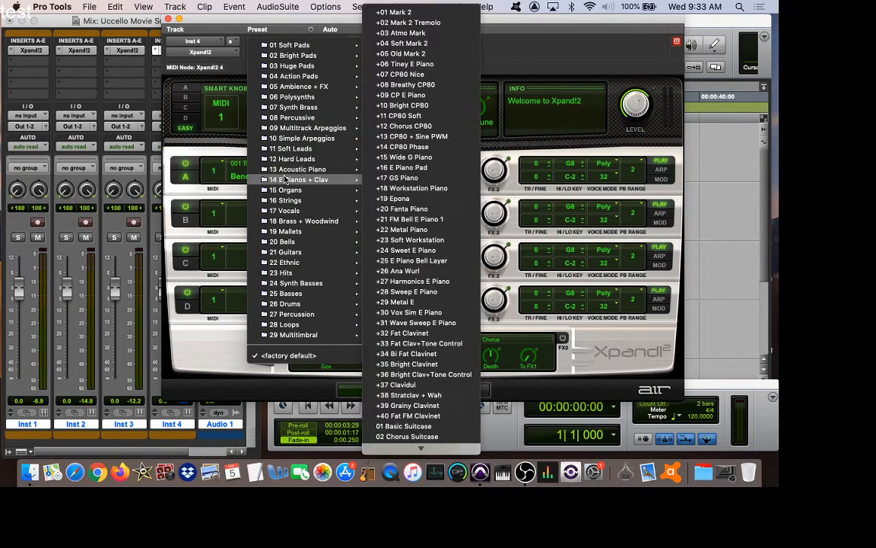
mouse_move(290, 164)
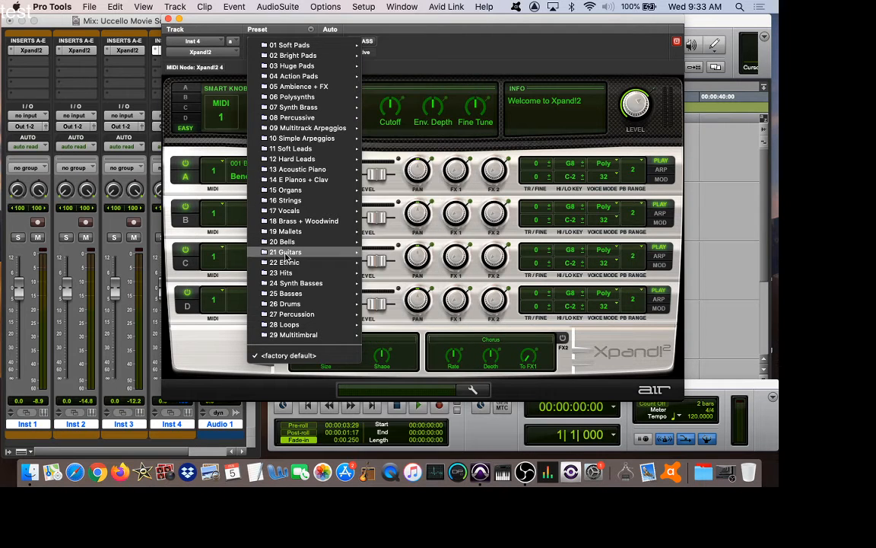
mouse_move(287, 257)
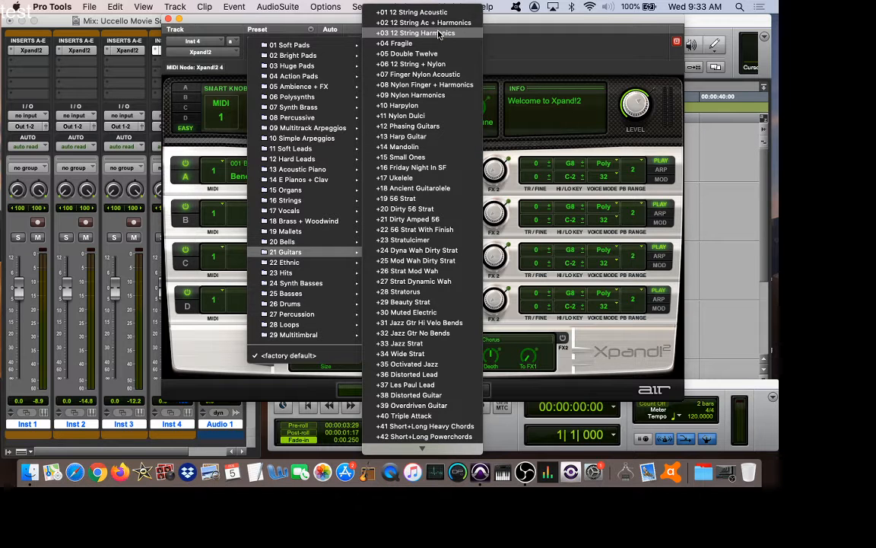
click(397, 12)
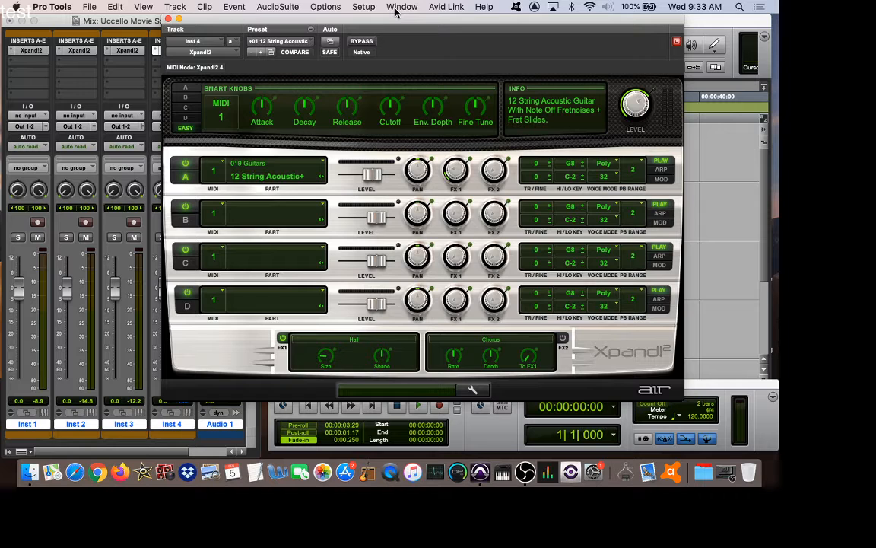
click(169, 20)
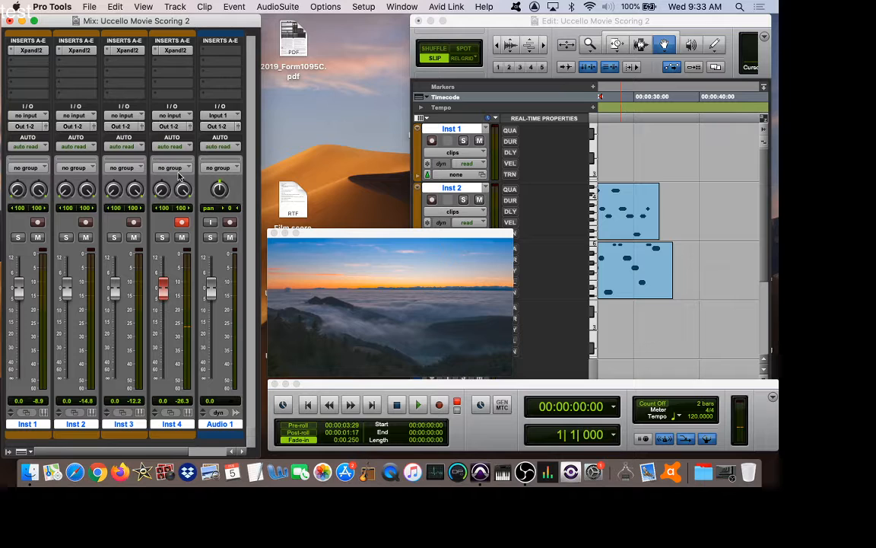
Record a MIDI part on Inst 4 from the session start to about 36 seconds, and disarm the track.
click(440, 407)
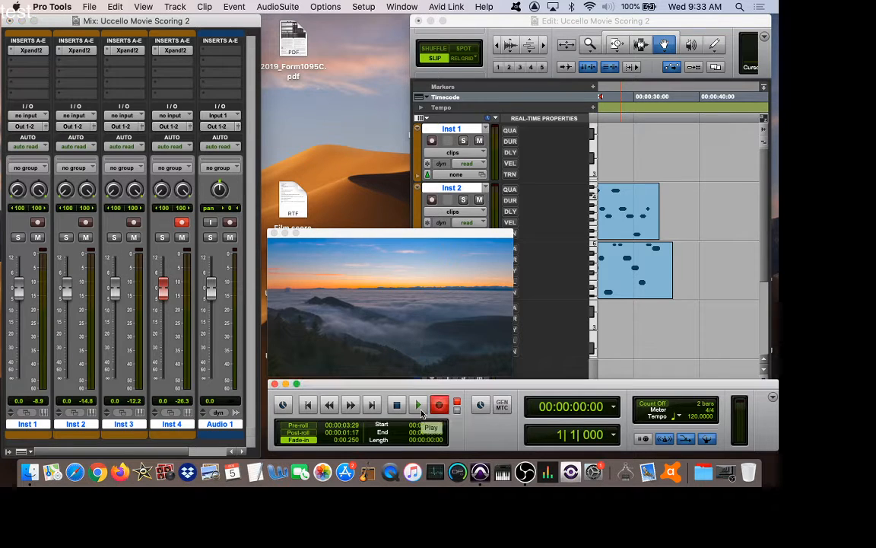
click(418, 405)
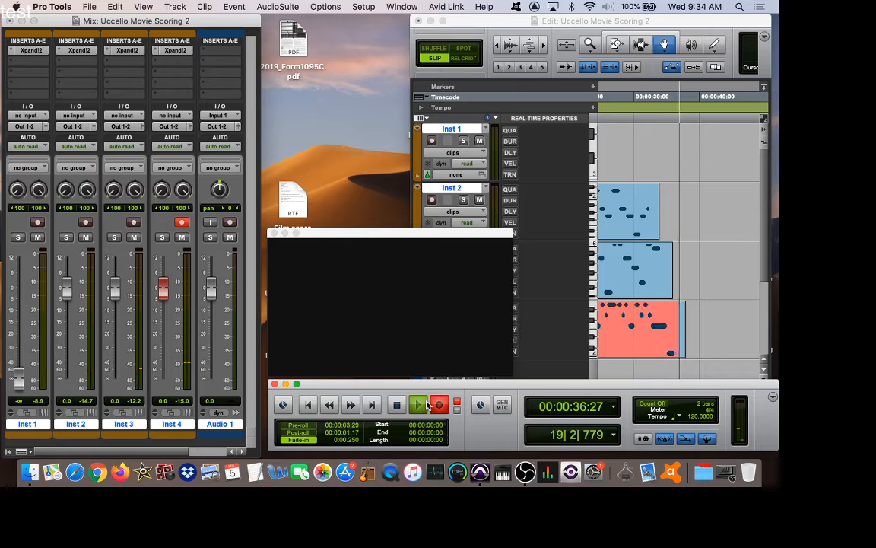
click(427, 405)
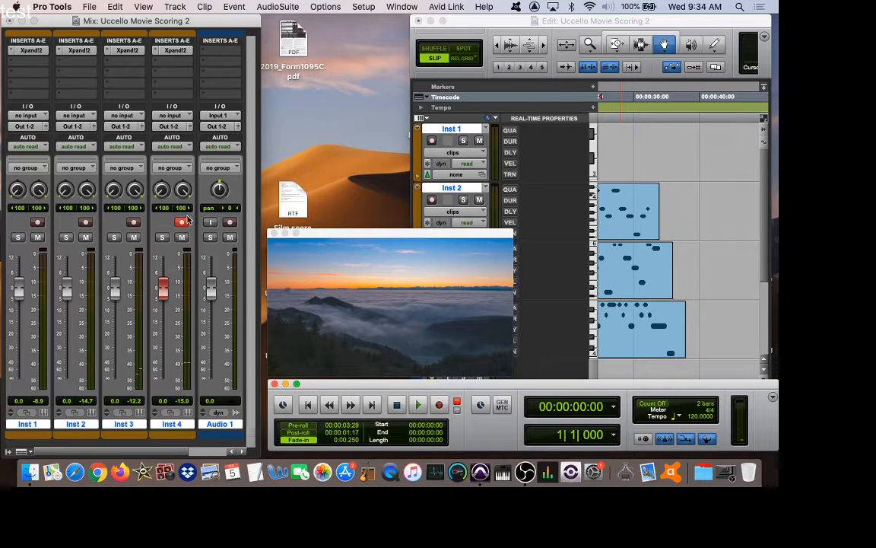
click(183, 222)
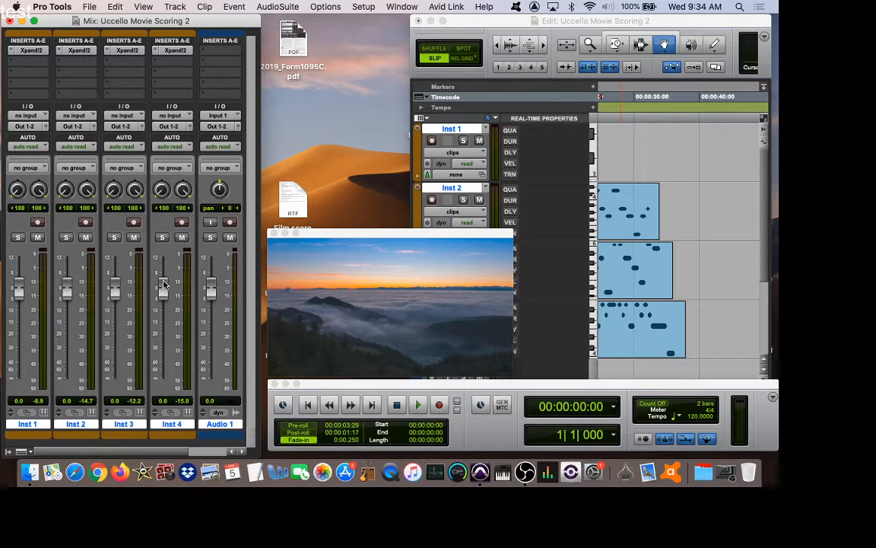
Raise Inst 4's volume to +12.0 dB and play the score from the start against an enlarged video window.
key(space)
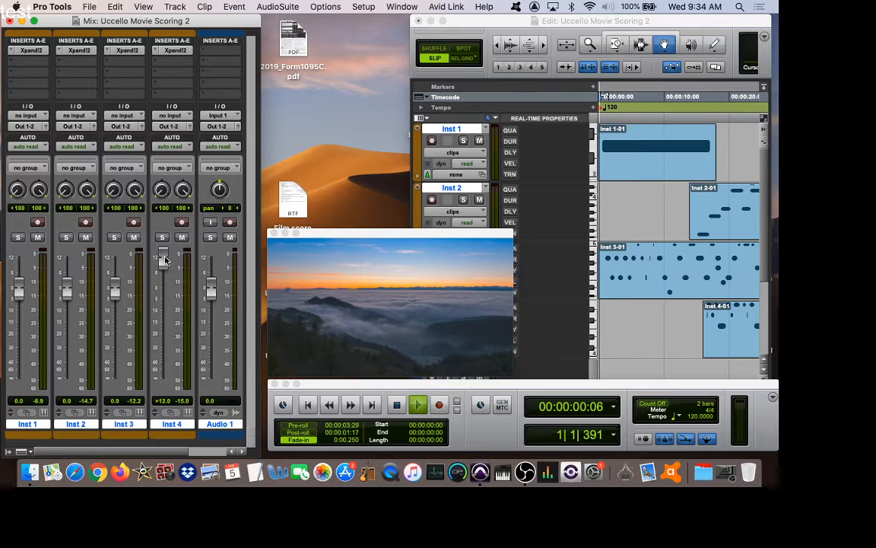
drag(422, 232, 225, 53)
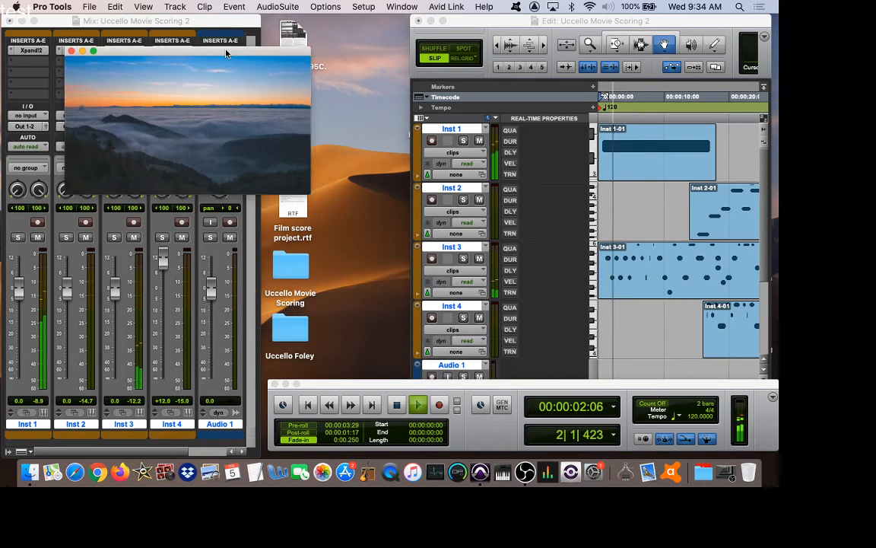
drag(288, 196, 457, 281)
drag(468, 342, 523, 342)
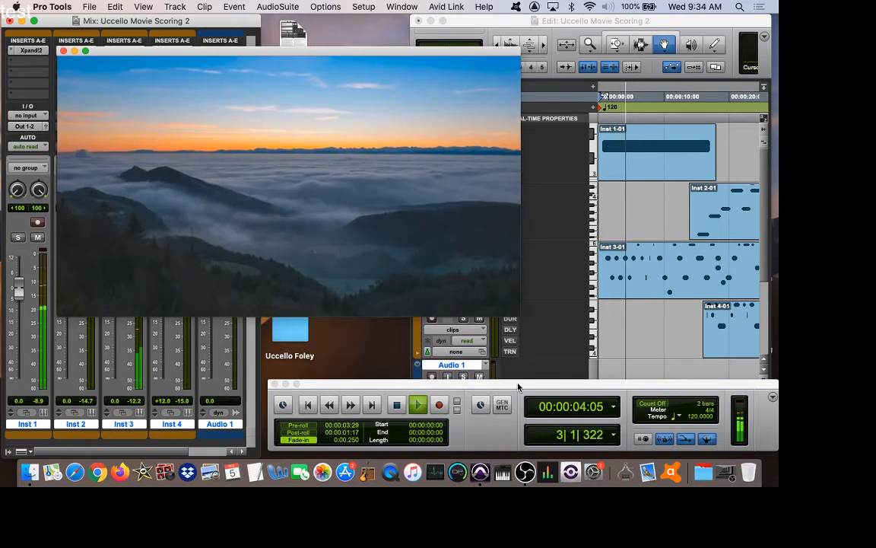
click(617, 20)
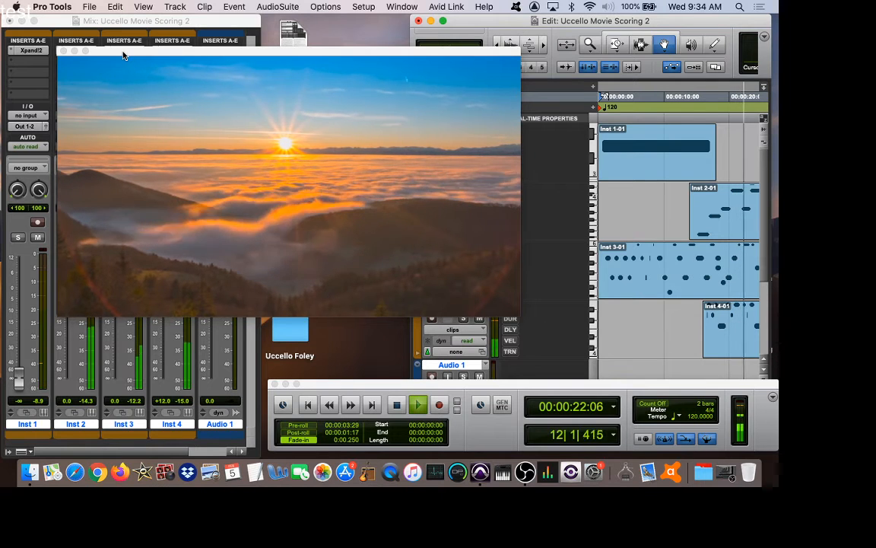
drag(112, 48, 245, 9)
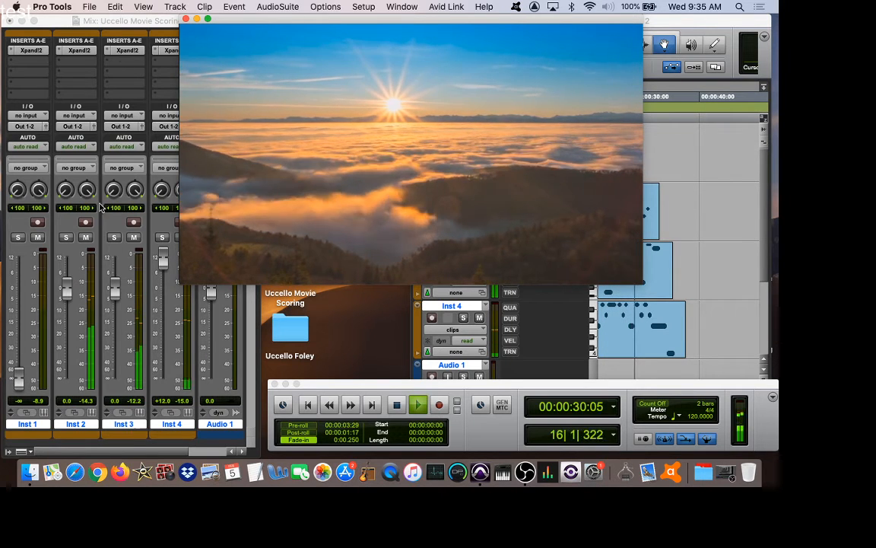
Lower Inst 3's volume to -1.1 dB during playback, stop the transport and close the video window.
drag(112, 295, 118, 302)
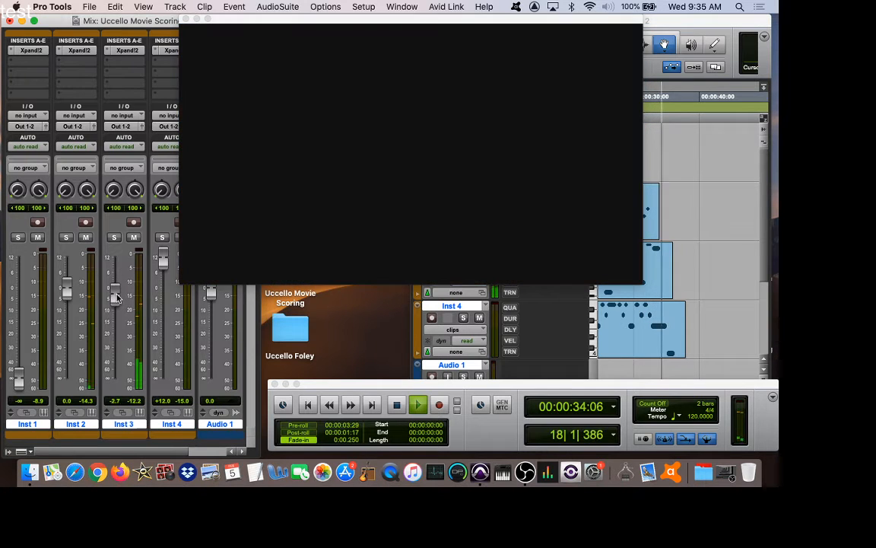
key(space)
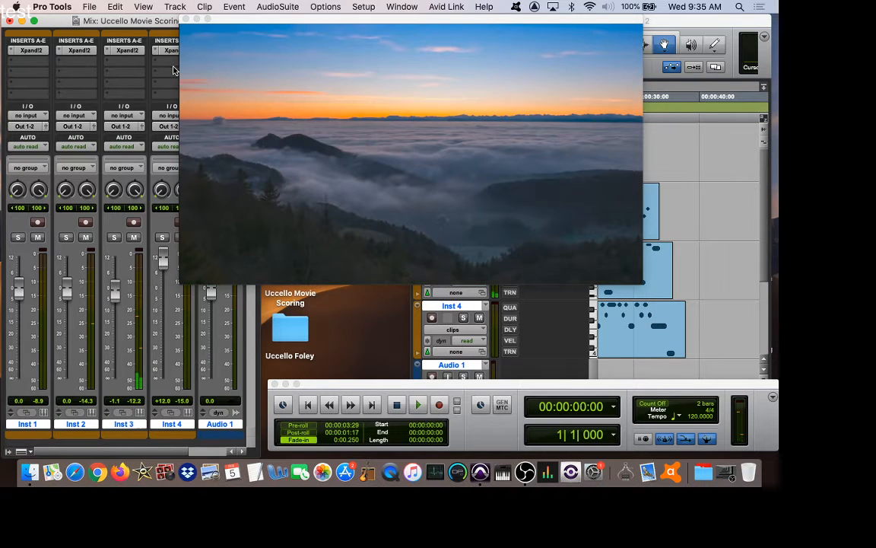
click(186, 18)
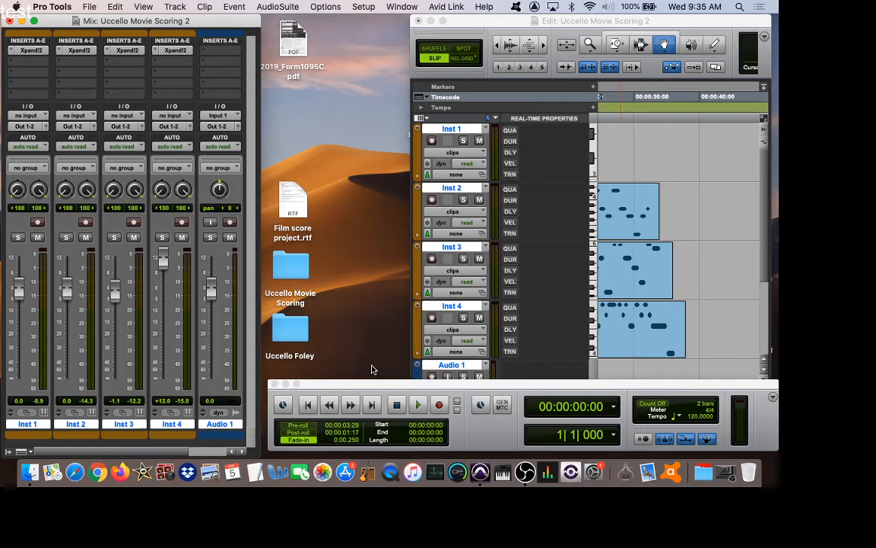
click(89, 7)
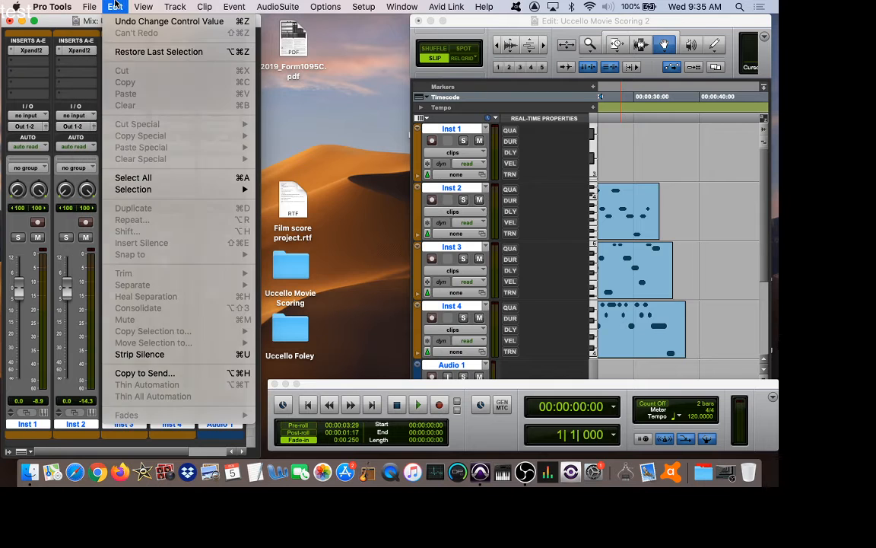
click(120, 5)
key(space)
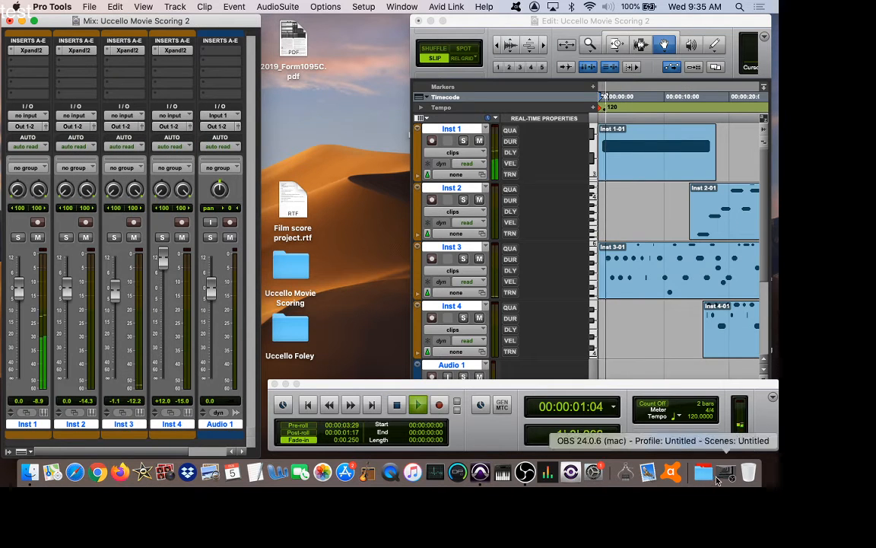
key(space)
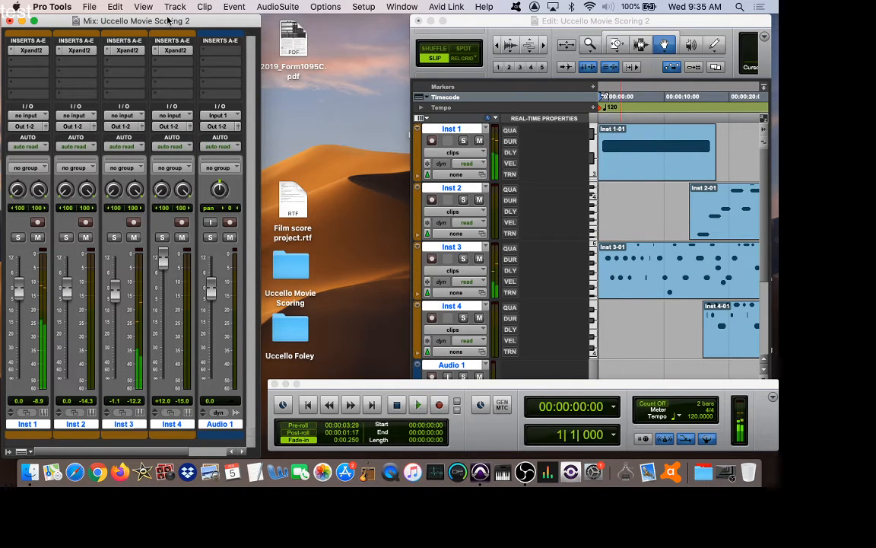
Re-import the video Sunrise - 30850.mp4 from the Desktop at Session Start without its audio, replacing the previous movie.
click(86, 6)
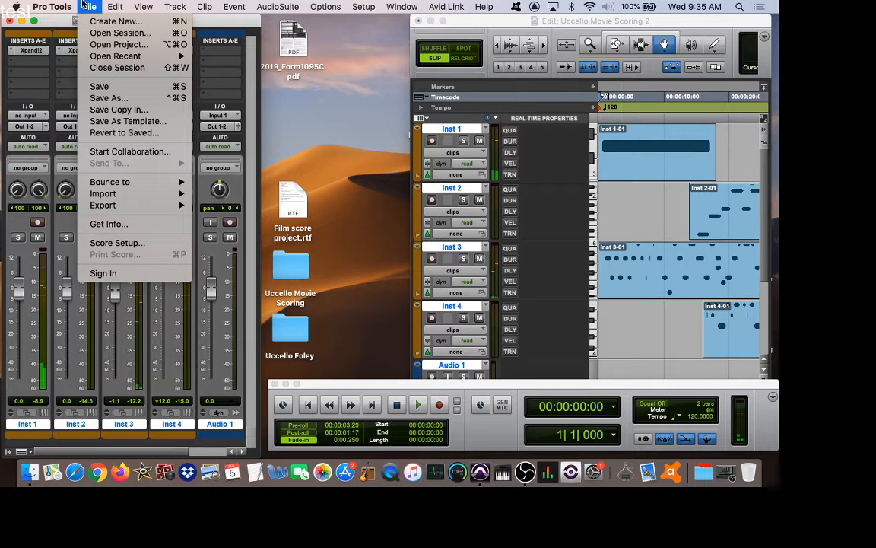
mouse_move(134, 6)
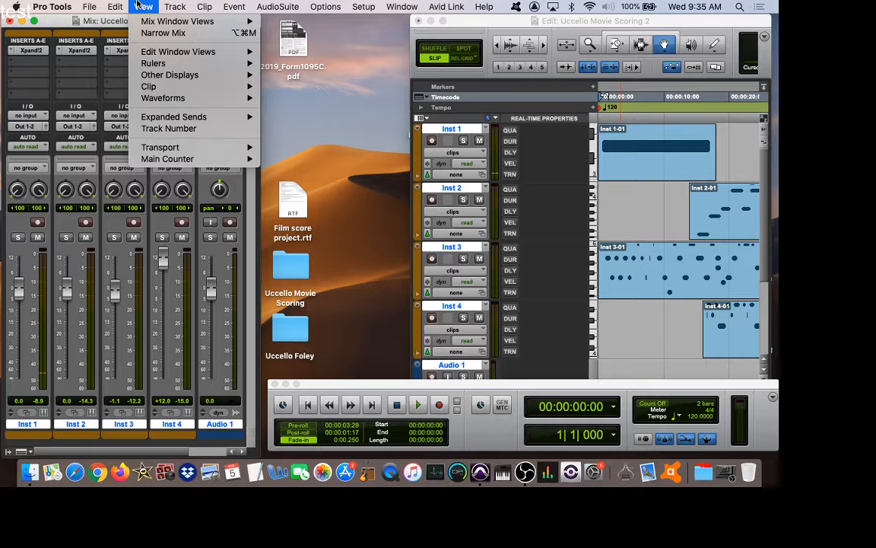
mouse_move(146, 58)
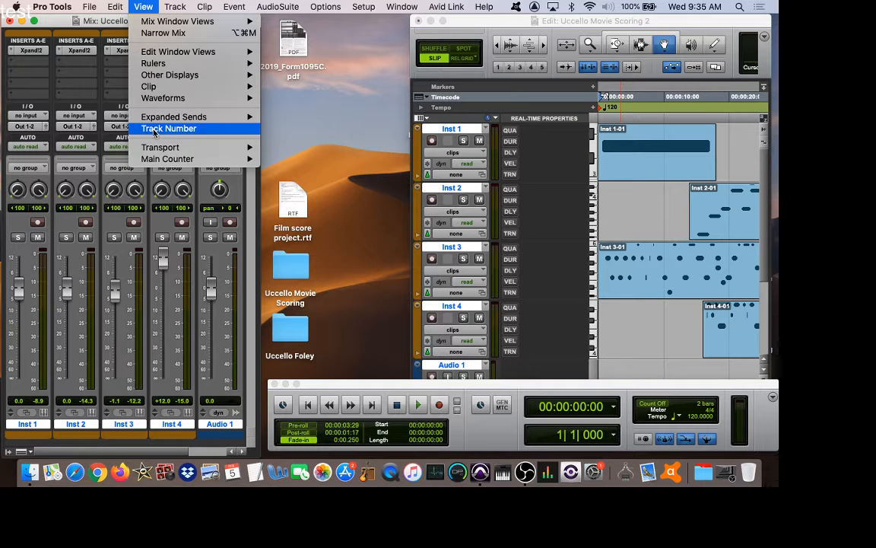
mouse_move(154, 159)
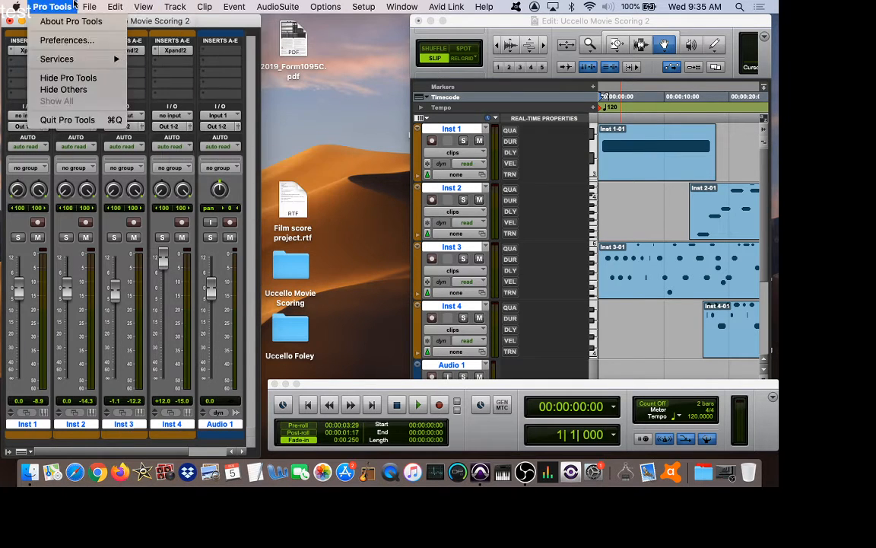
mouse_move(89, 7)
mouse_move(116, 199)
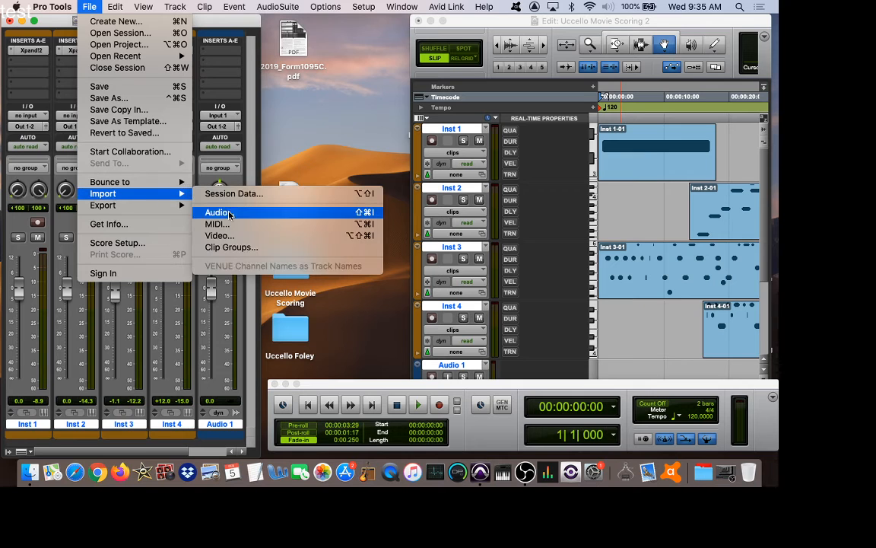
click(221, 235)
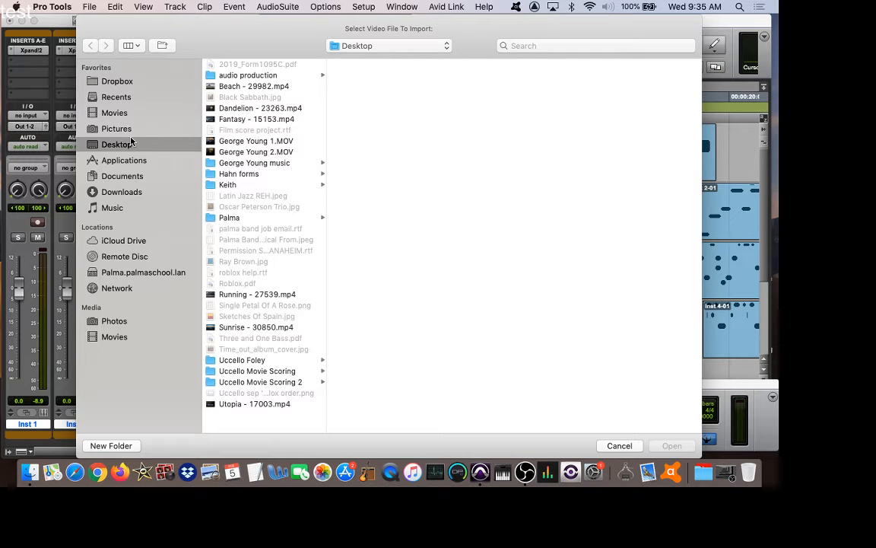
click(244, 327)
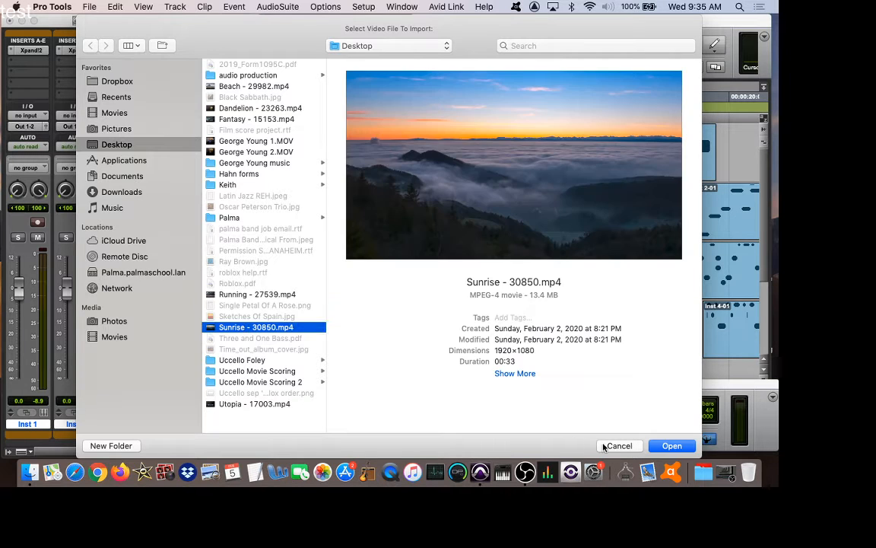
click(670, 444)
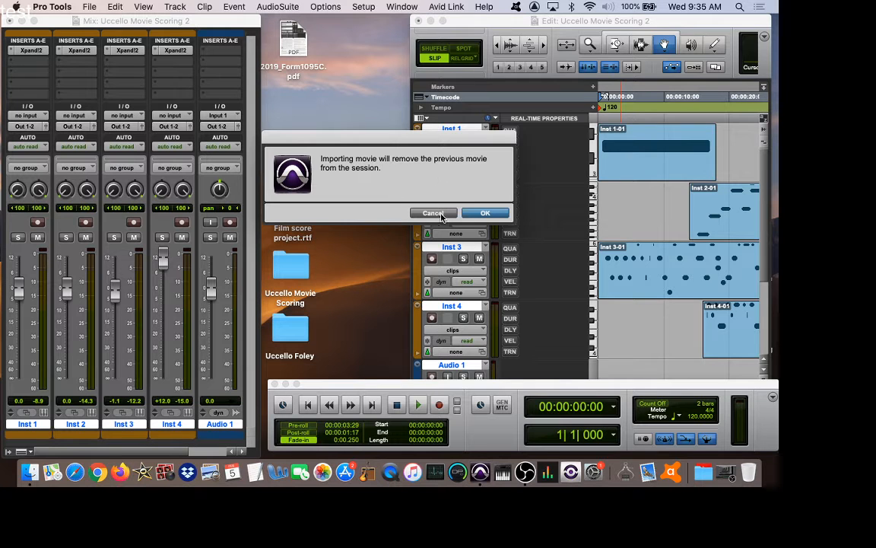
click(477, 214)
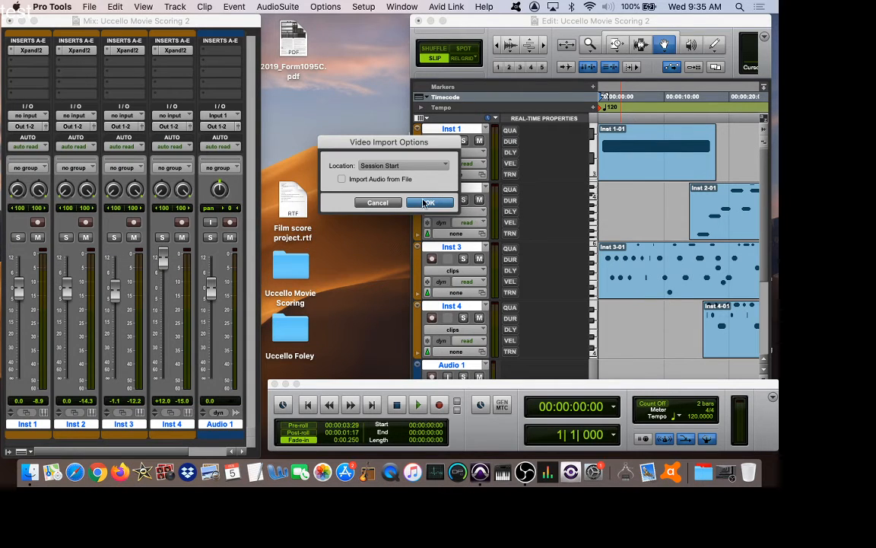
click(430, 204)
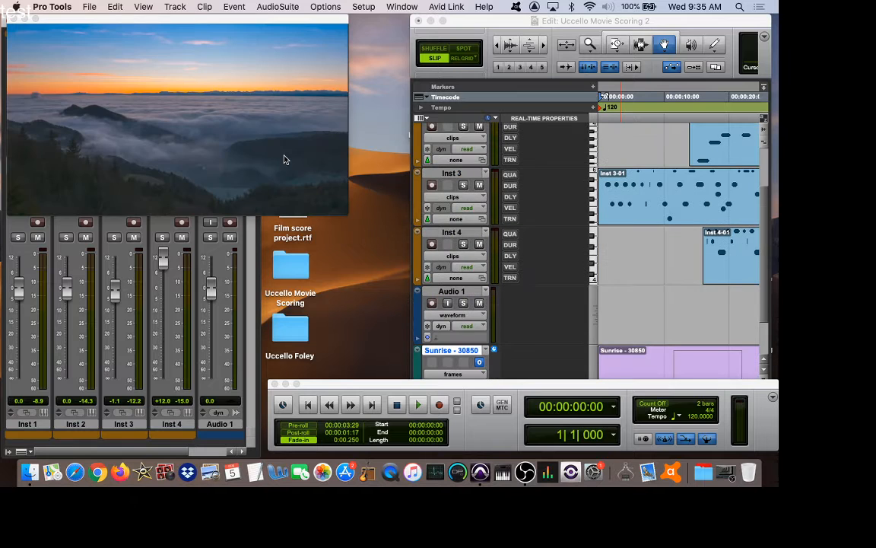
Reposition the video window over the mixer, briefly start and stop playback, and minimize the video window.
drag(205, 15, 264, 25)
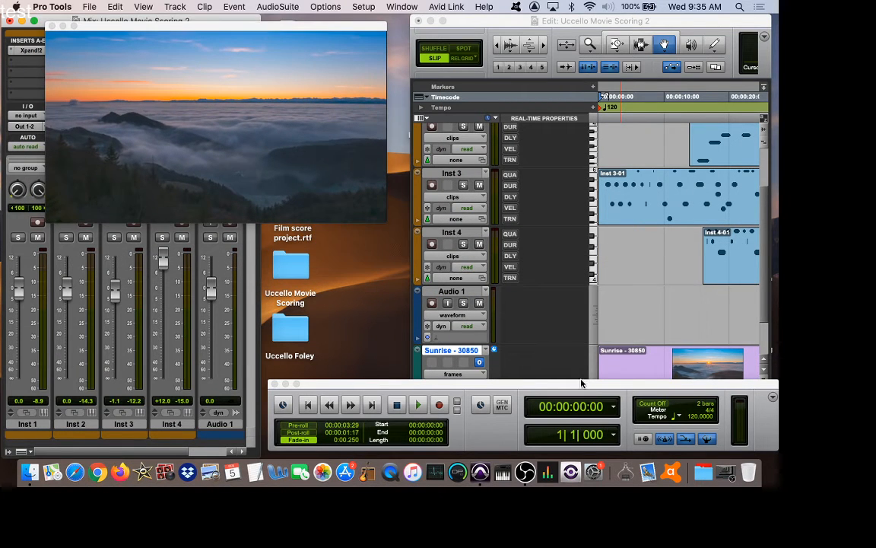
key(space)
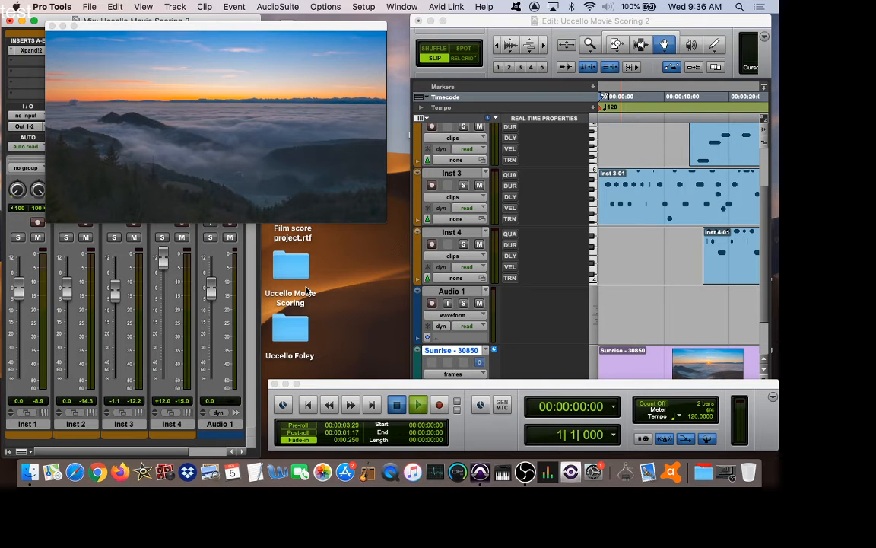
key(space)
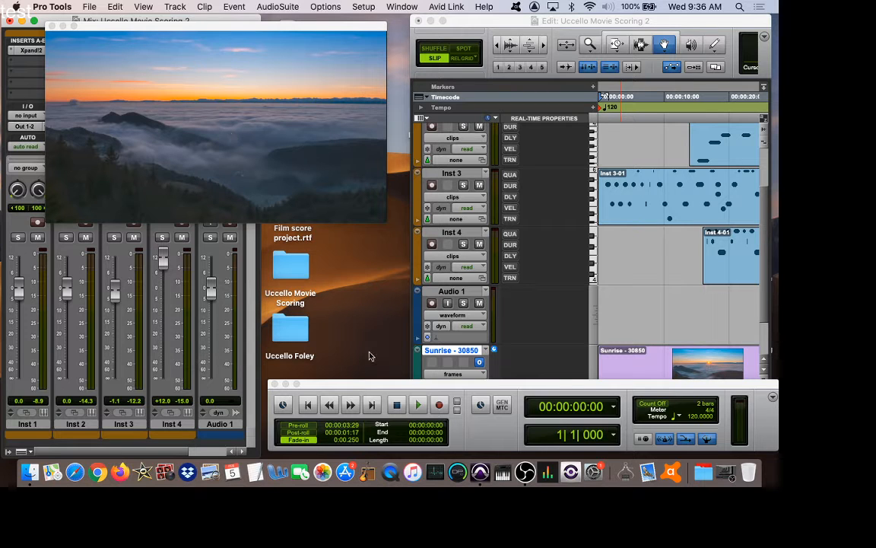
click(384, 383)
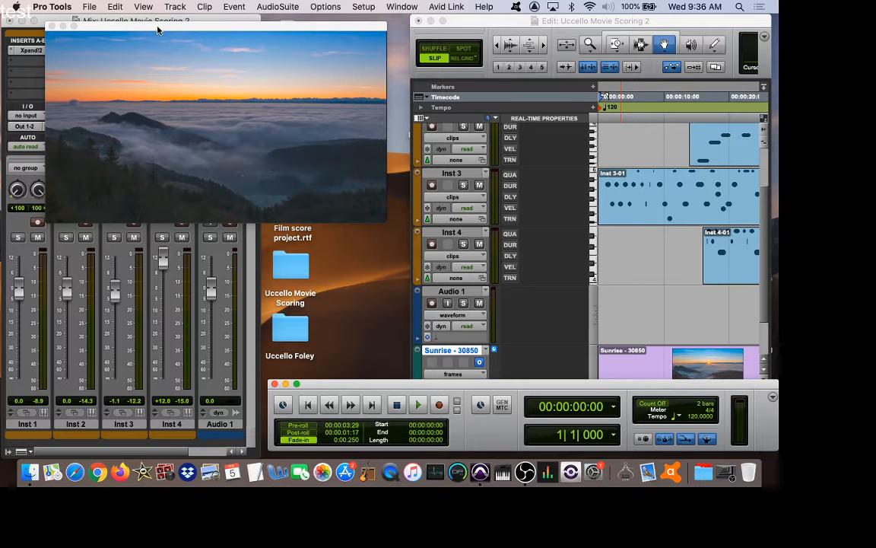
click(63, 25)
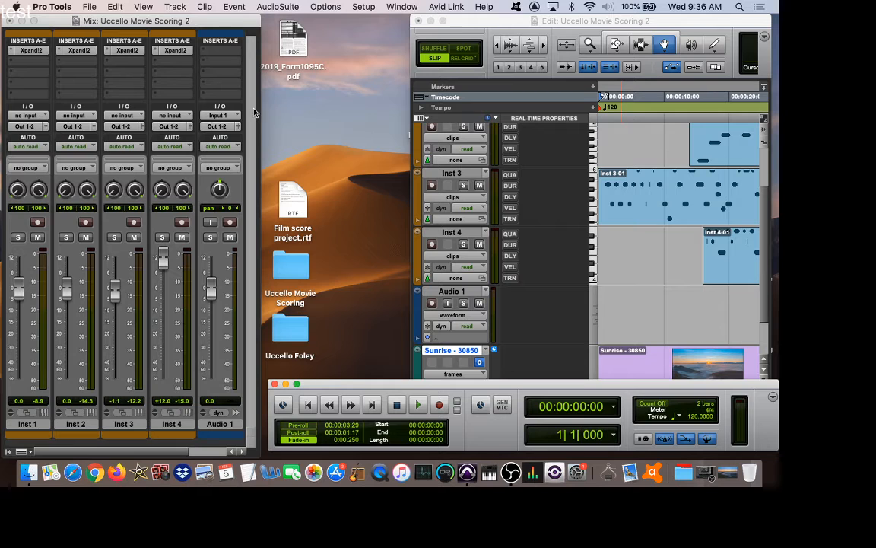
click(253, 111)
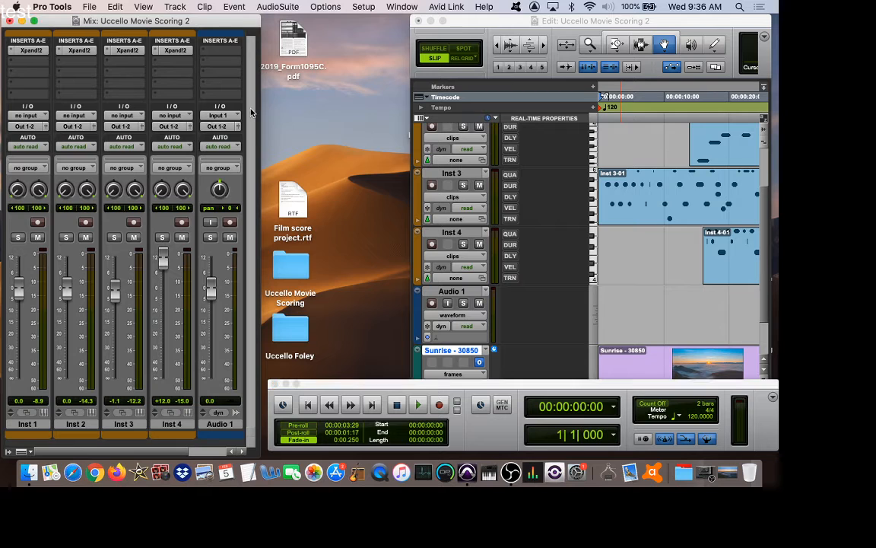
Arm and solo Audio 1, record a take of about 26 seconds from the session start, and stop the transport.
click(229, 222)
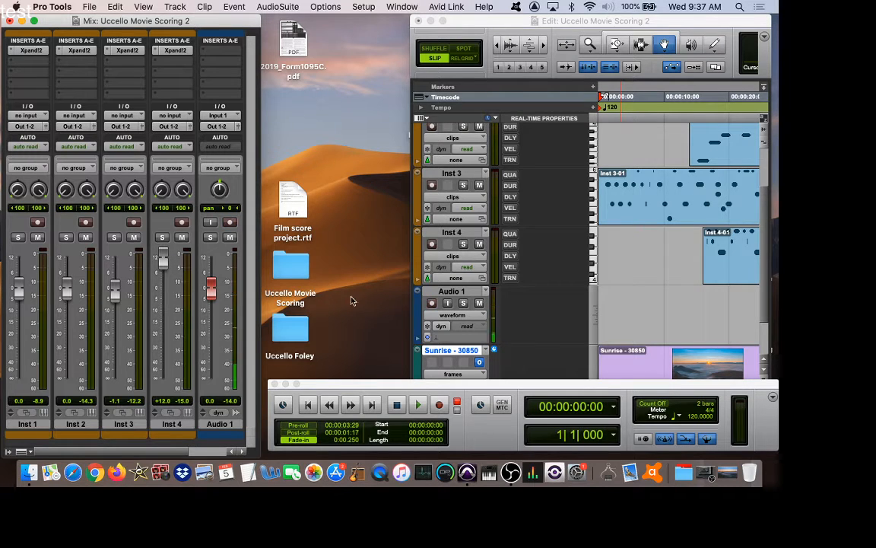
click(210, 238)
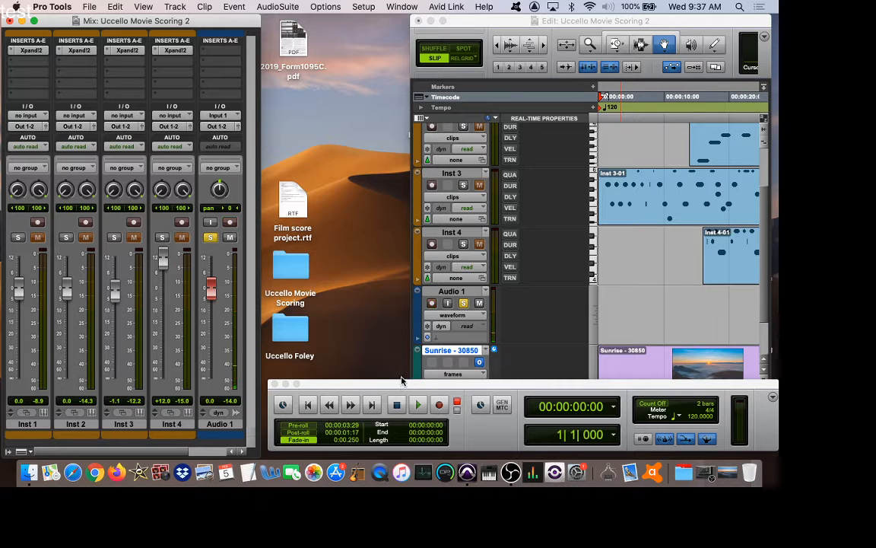
click(440, 407)
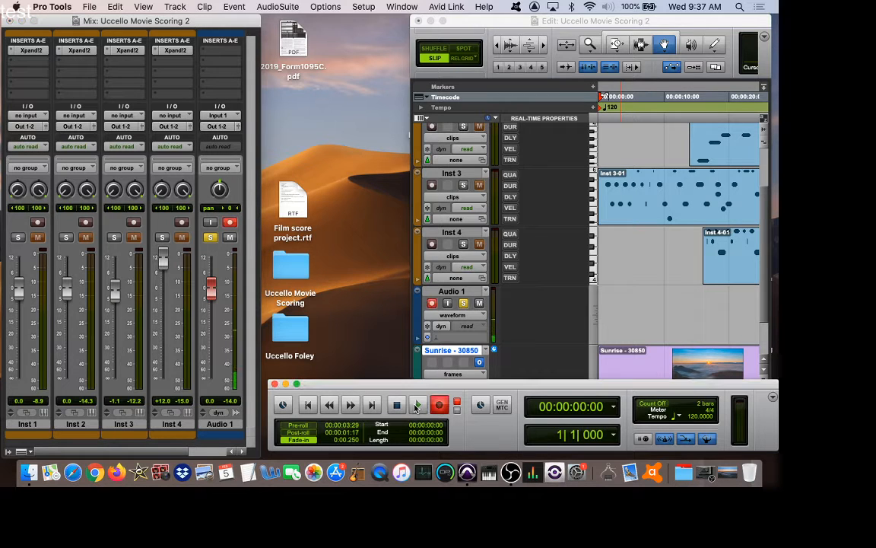
click(416, 406)
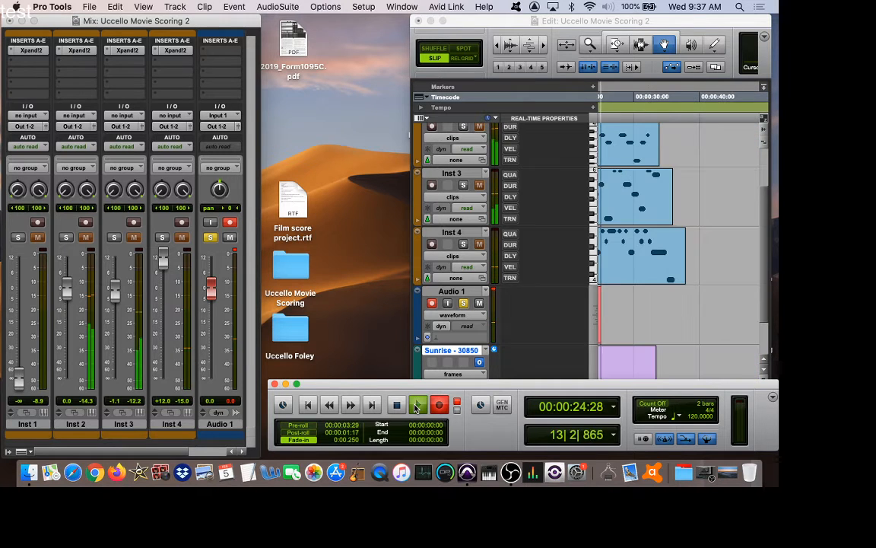
click(416, 407)
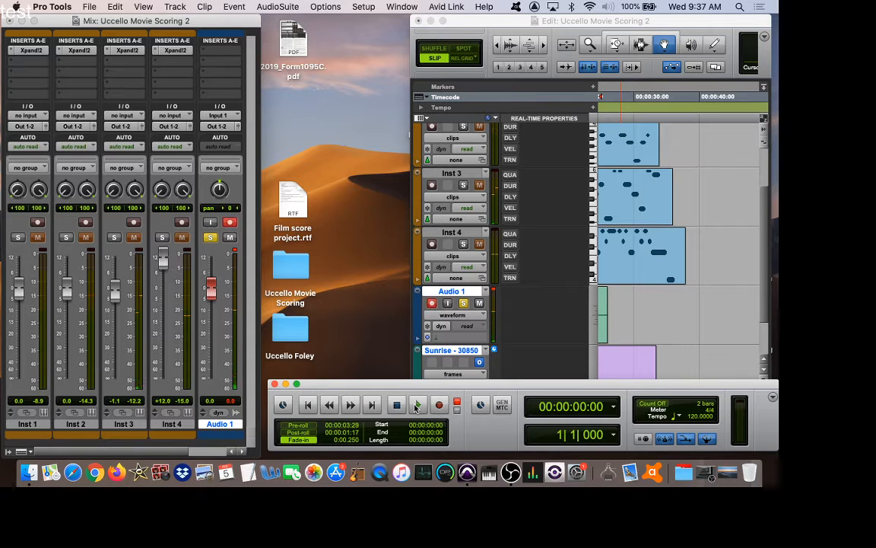
key(shift+r)
Move the Edit window beside the mixer and widen it, reposition the transport below it, and increase the track heights.
drag(493, 21, 350, 21)
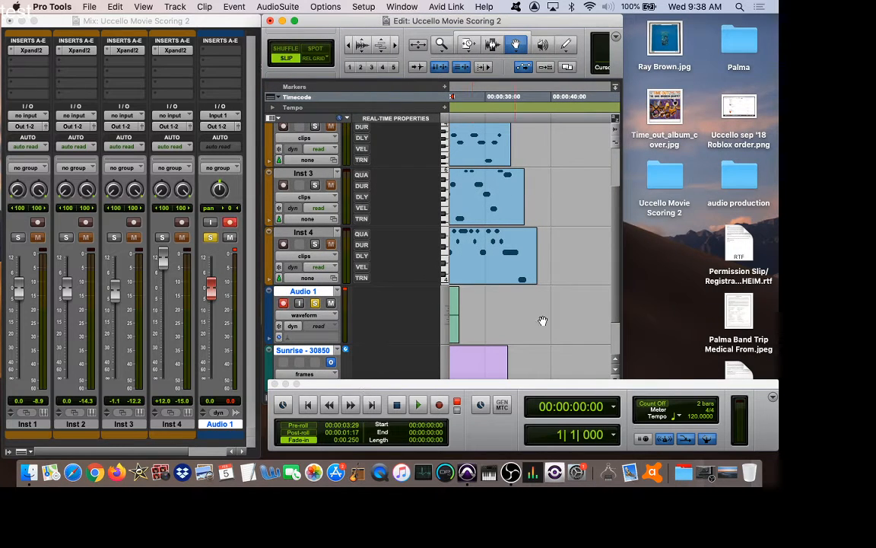
drag(622, 346, 774, 355)
scroll(699, 292, down, 2)
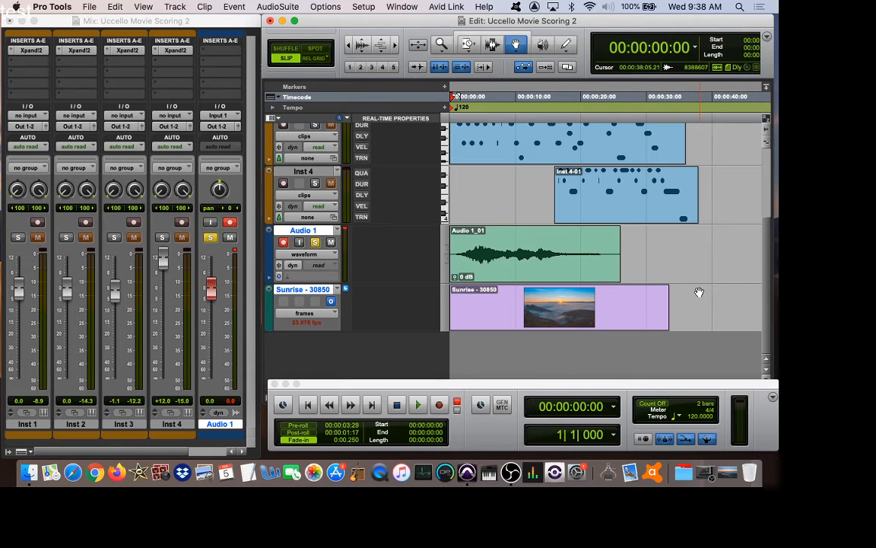
drag(741, 388, 736, 423)
click(767, 388)
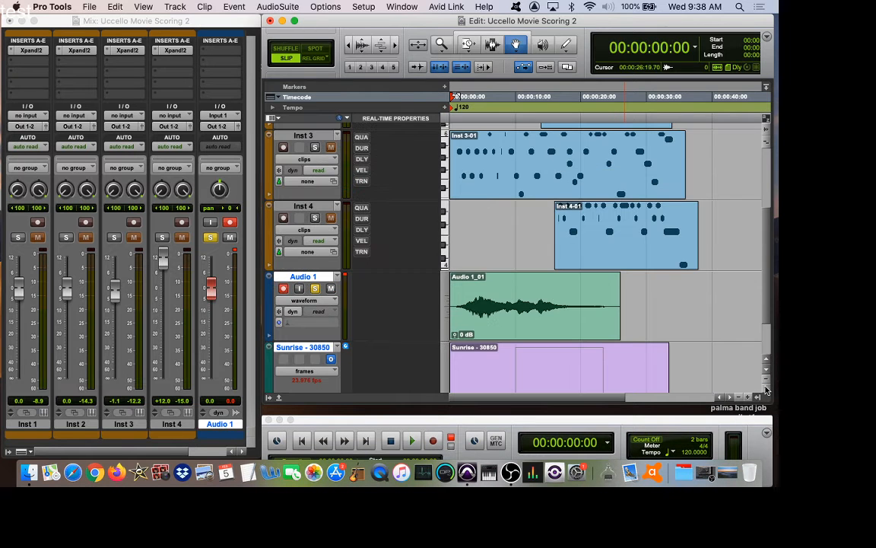
scroll(623, 327, down, 1)
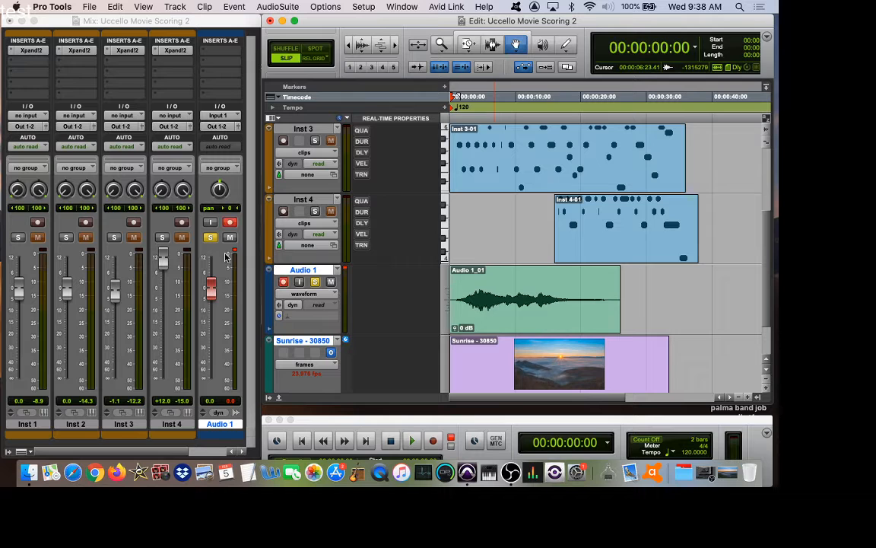
Insert the Pitch II (mono) pitch-shift plug-in on Audio 1's first insert slot and briefly play the recording.
click(222, 56)
mouse_move(242, 51)
mouse_move(319, 65)
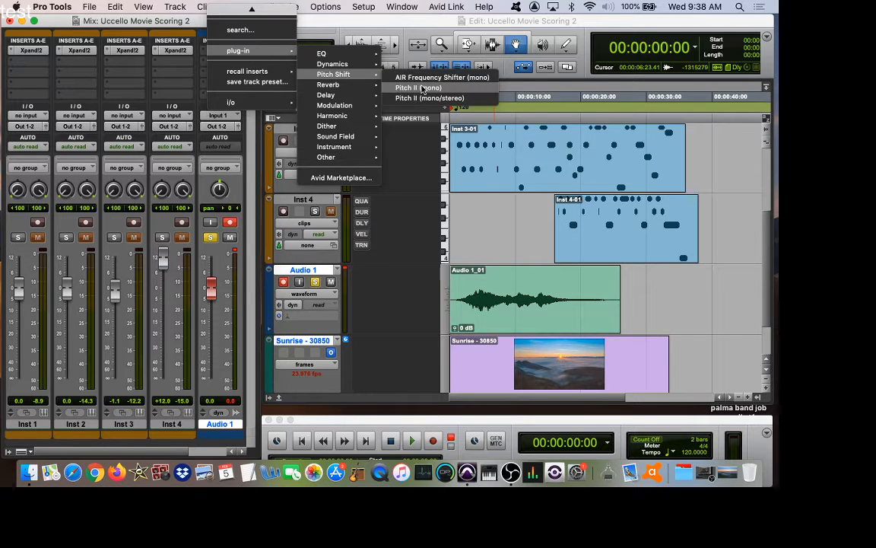
click(423, 88)
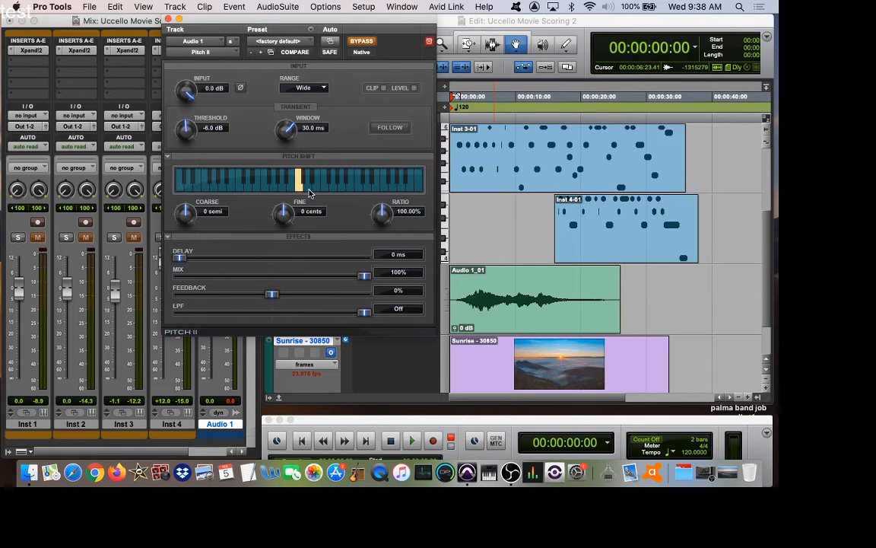
key(space)
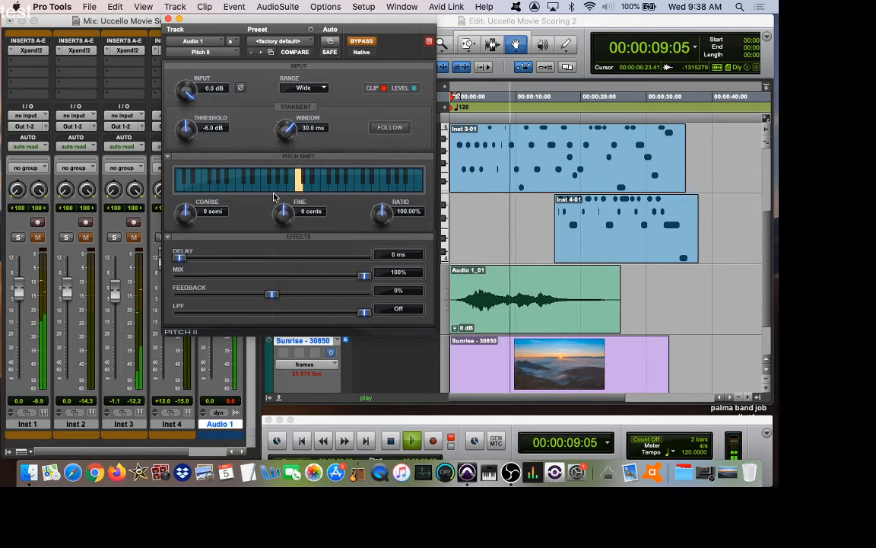
key(space)
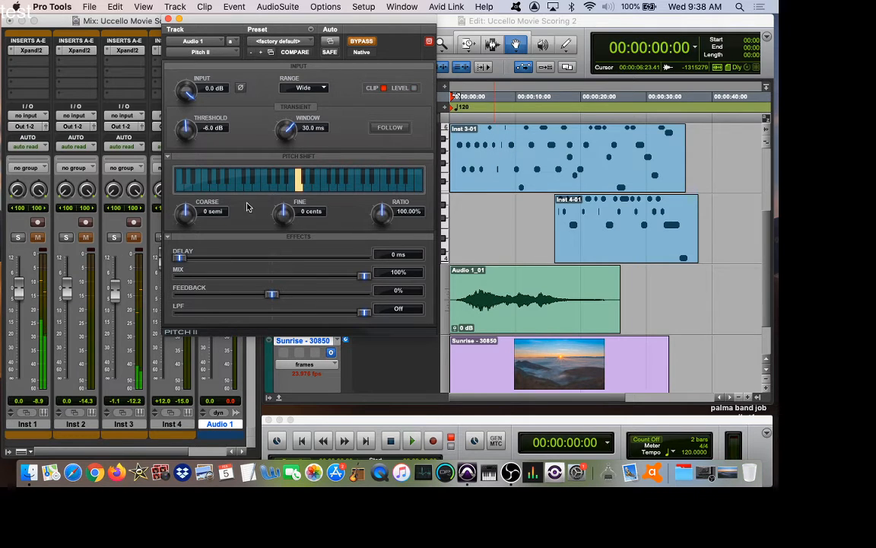
Audition Audio 1 with Pitch II's coarse shift at -12 semitones, and reset it to 0 during playback.
click(203, 212)
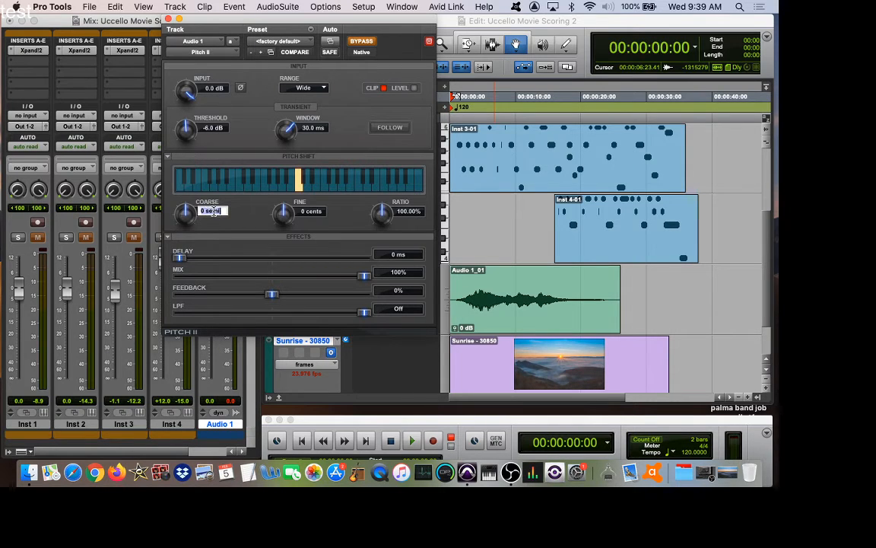
text(12)
key(Return)
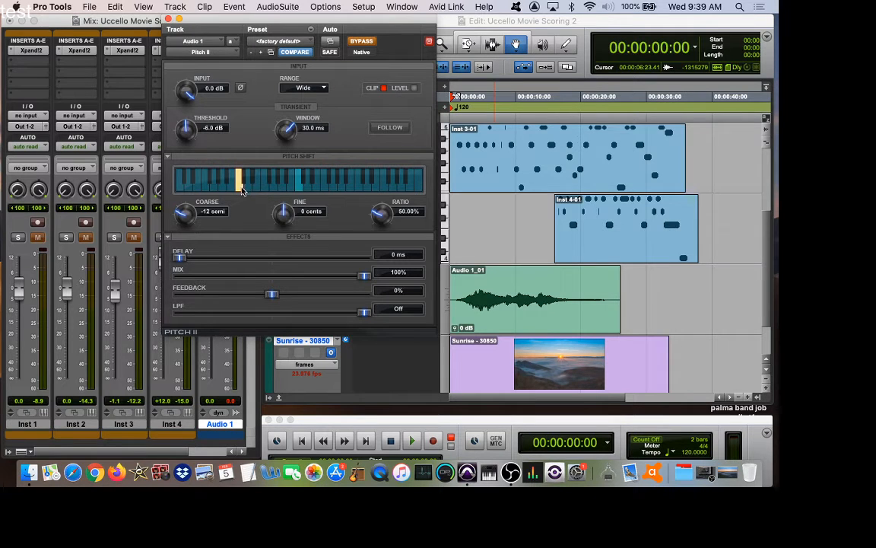
key(space)
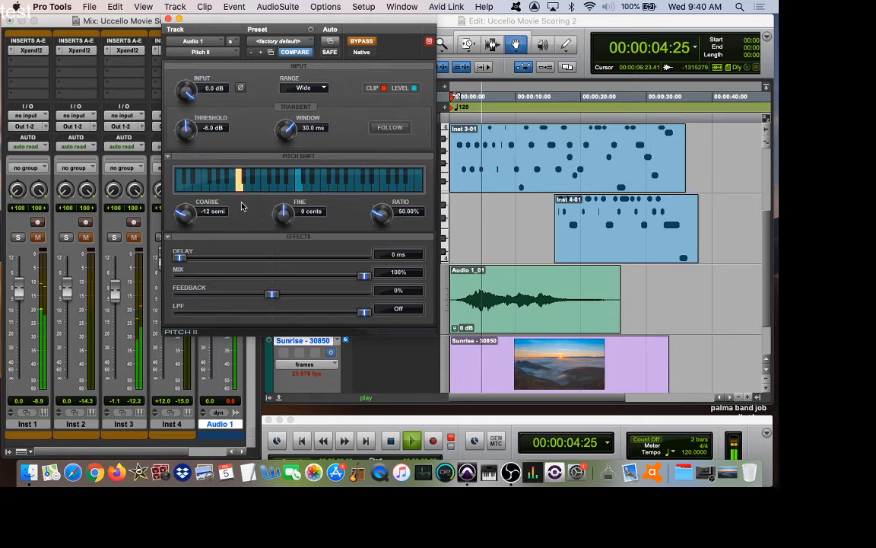
click(299, 187)
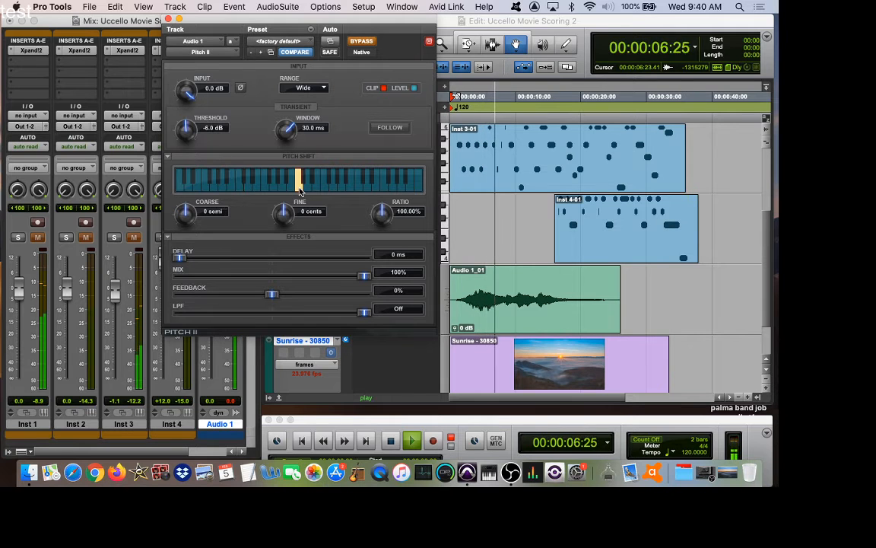
Stop playback and turn off Low Latency Monitoring to take Pitch II on Audio 1 out of bypass.
click(361, 41)
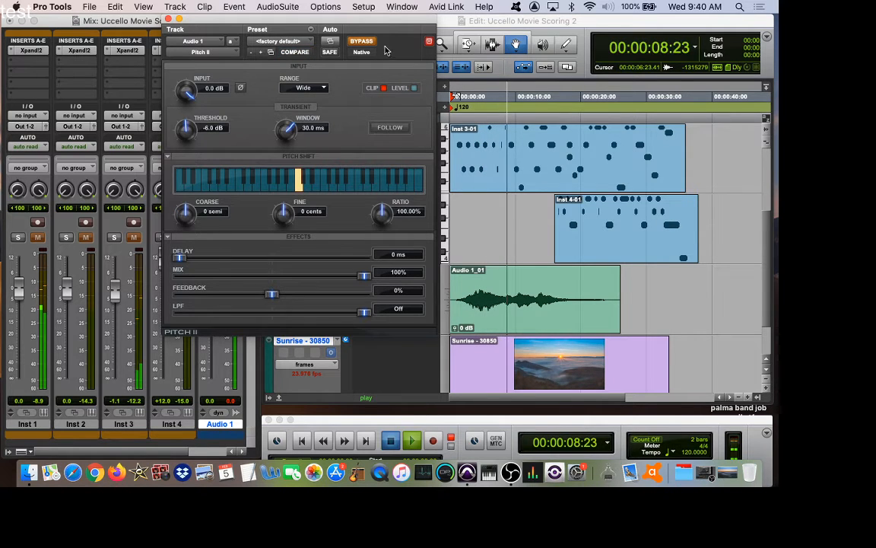
key(space)
click(362, 41)
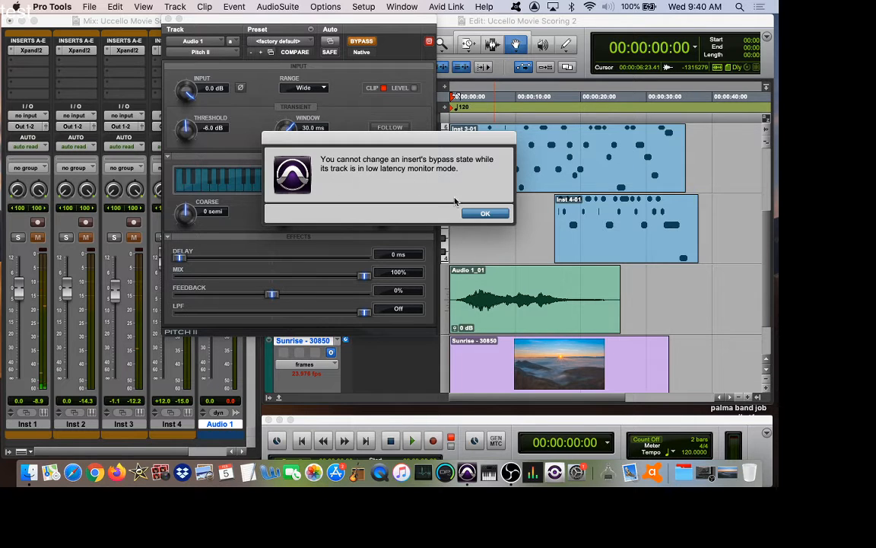
click(480, 213)
click(325, 6)
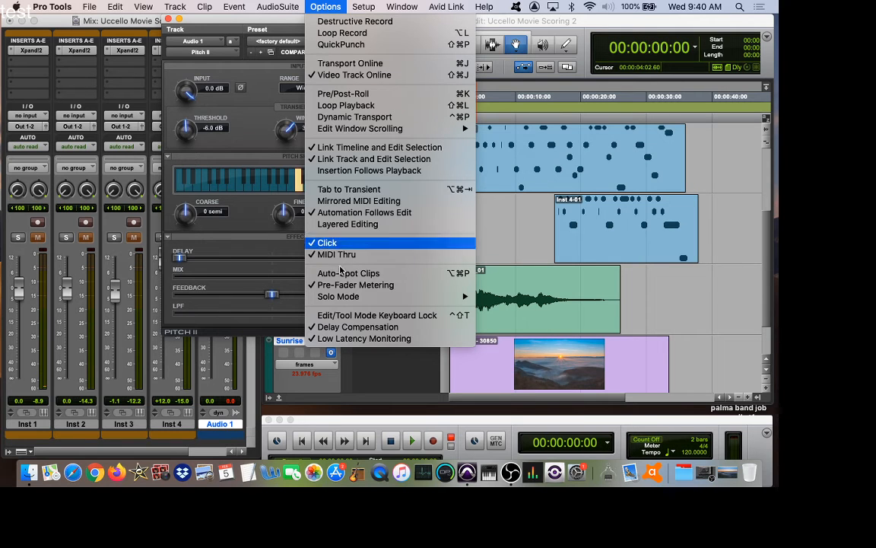
click(344, 339)
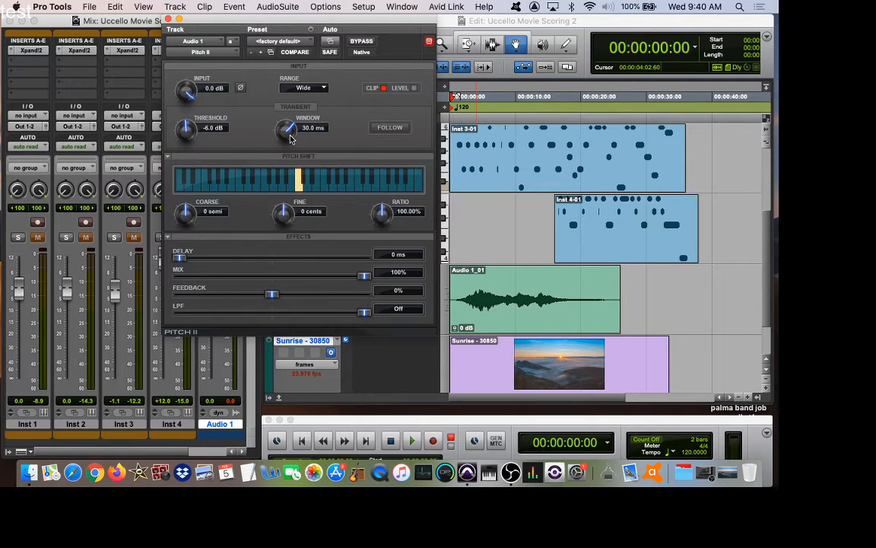
Audition Audio 1 with coarse shifts of -12 and -24 semitones during playback, stop, and reset the shift to 0.
key(space)
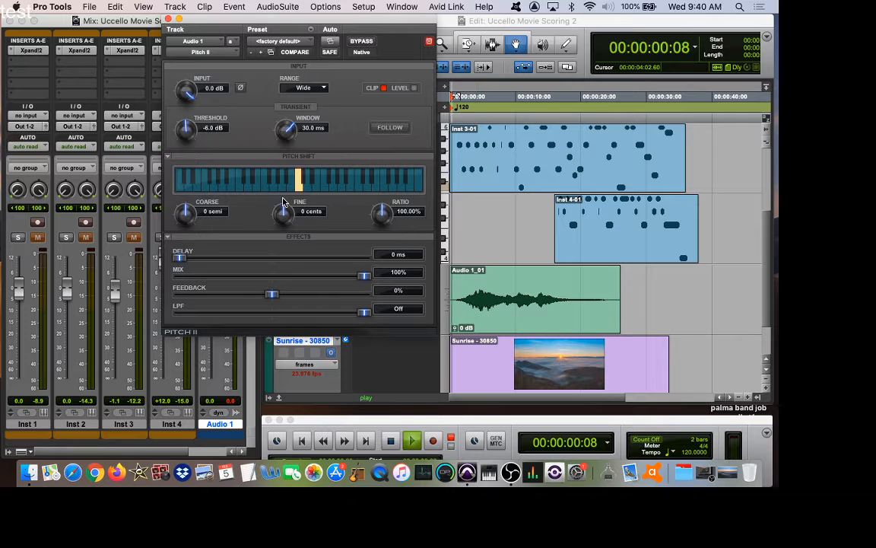
click(240, 187)
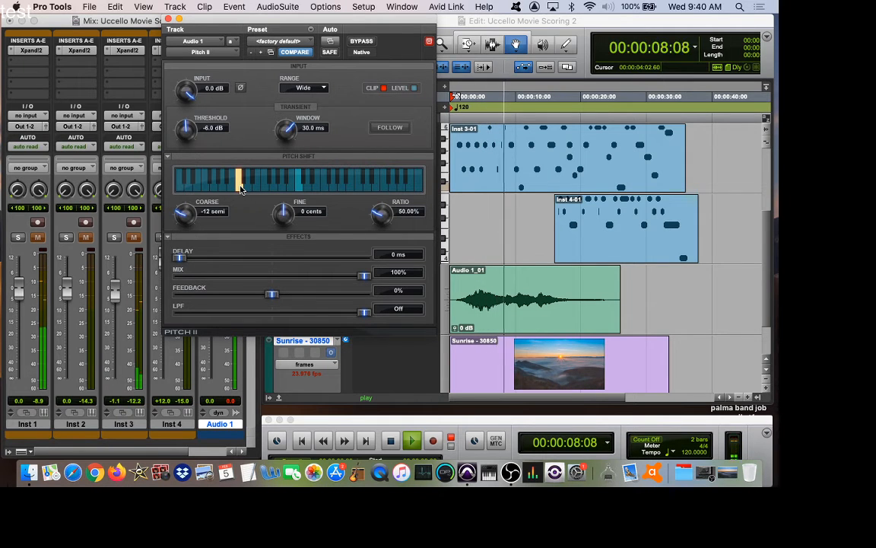
click(179, 185)
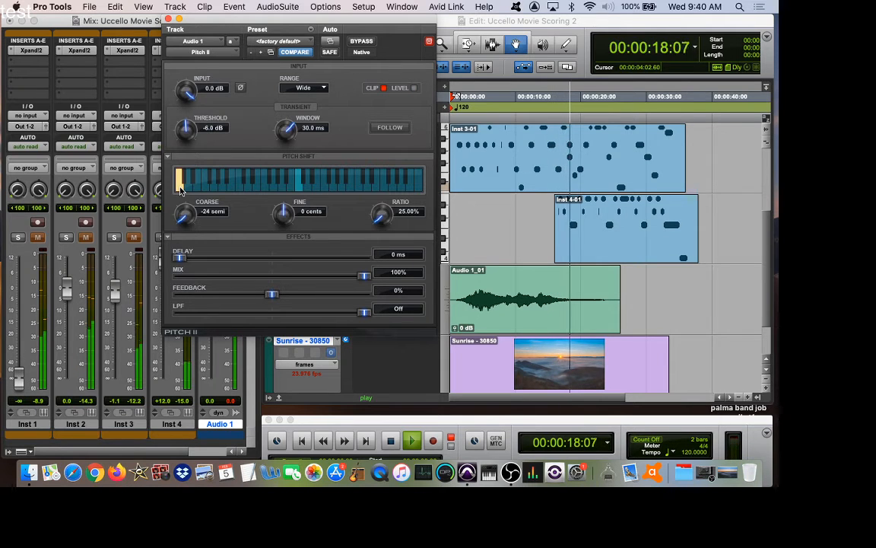
key(space)
click(298, 180)
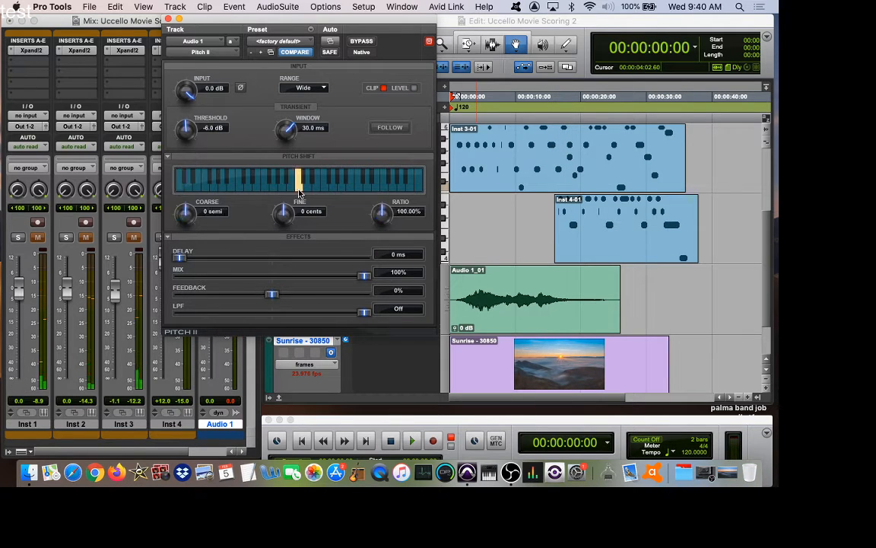
Play from the start with a coarse shift of 12 semitones, sweep it down to -17 semitones, and stop.
key(space)
click(368, 182)
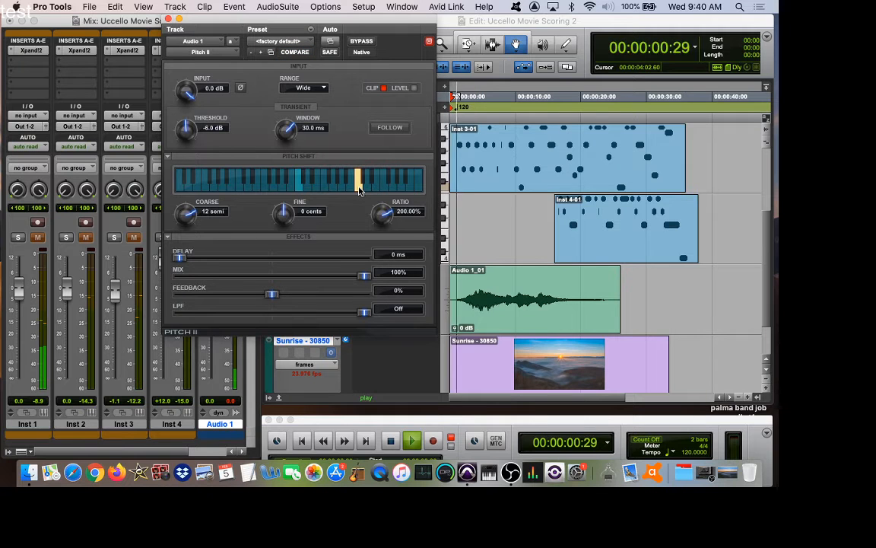
drag(369, 189, 214, 188)
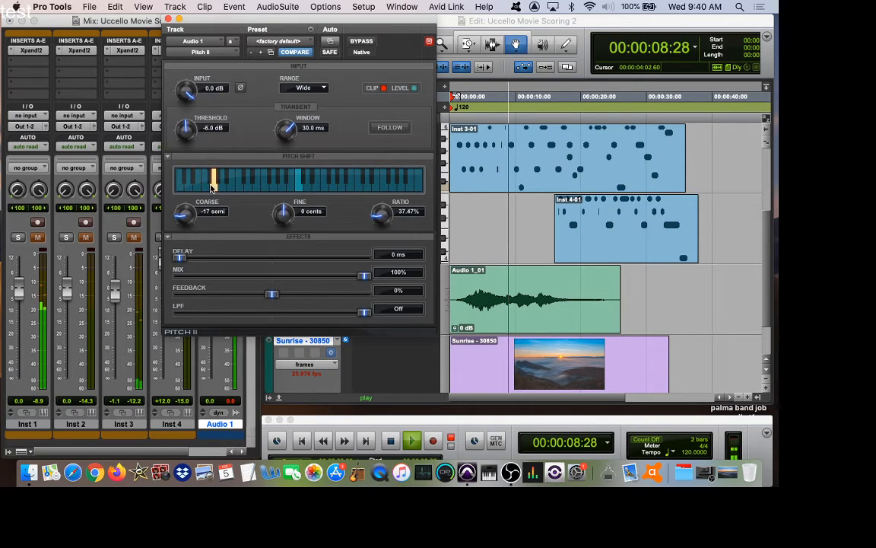
key(space)
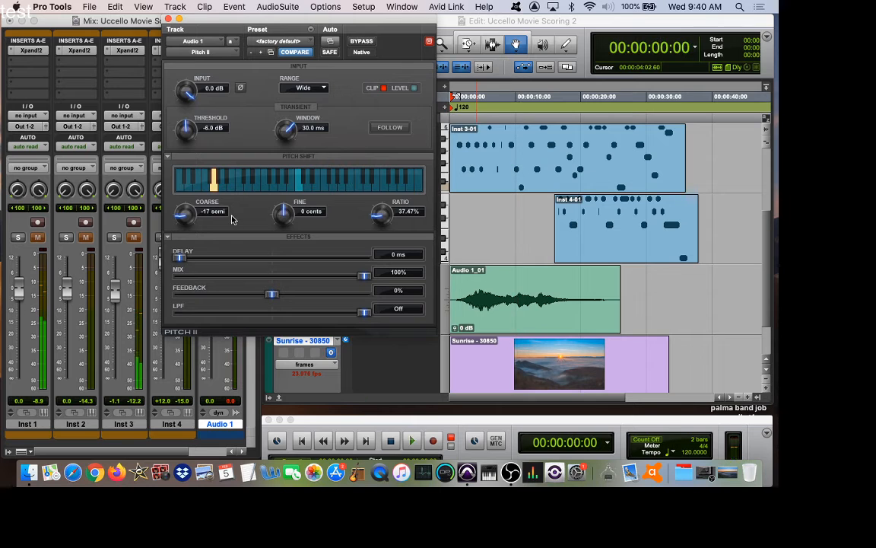
Set Pitch II's coarse shift to -12 semitones, play Audio 1 from the start, and stop.
click(212, 212)
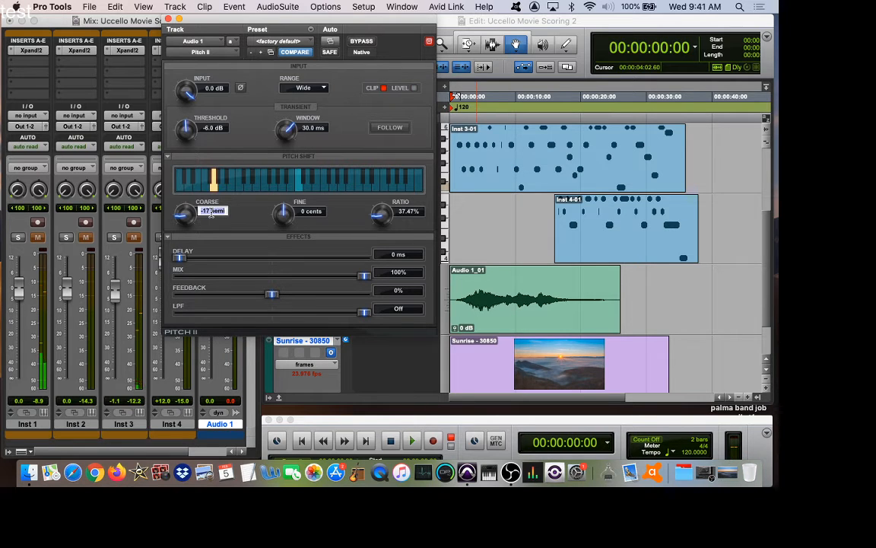
text(-12)
key(Return)
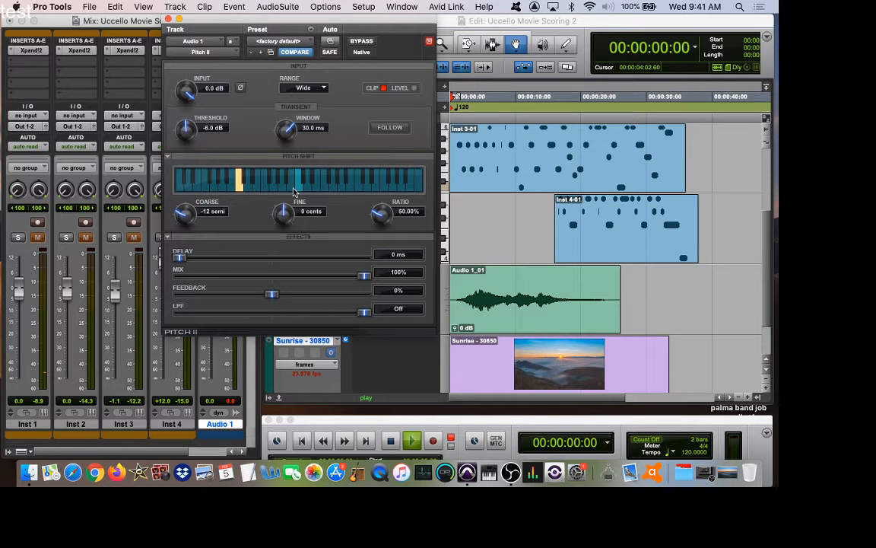
key(space)
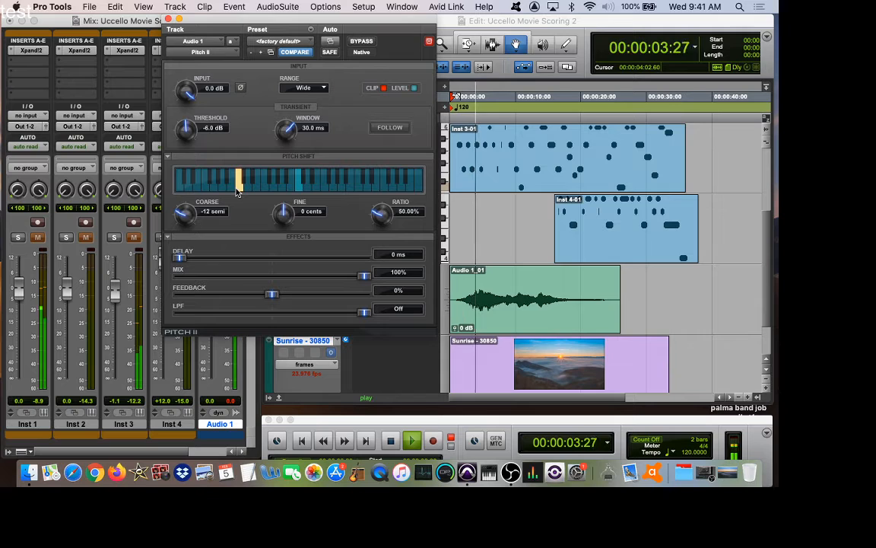
key(space)
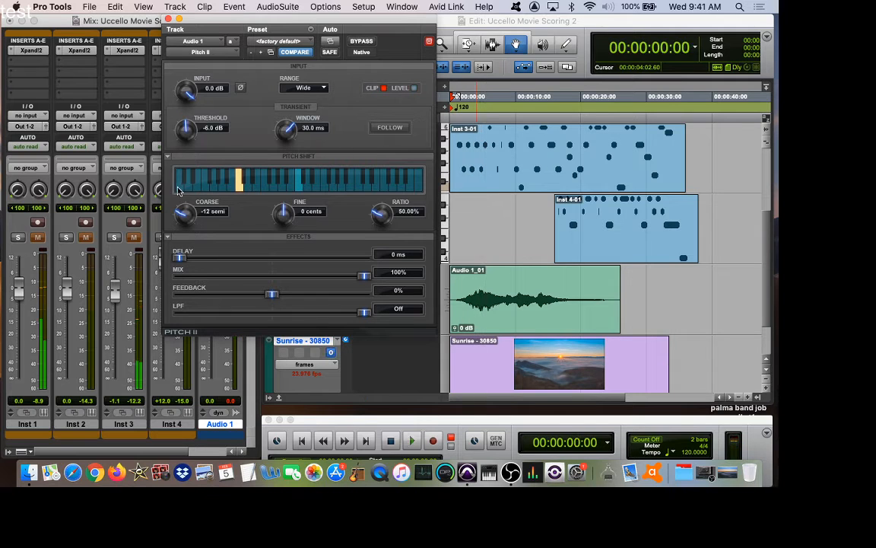
Set Pitch II's coarse shift to -24 semitones, and briefly play Audio 1 to check it.
click(178, 186)
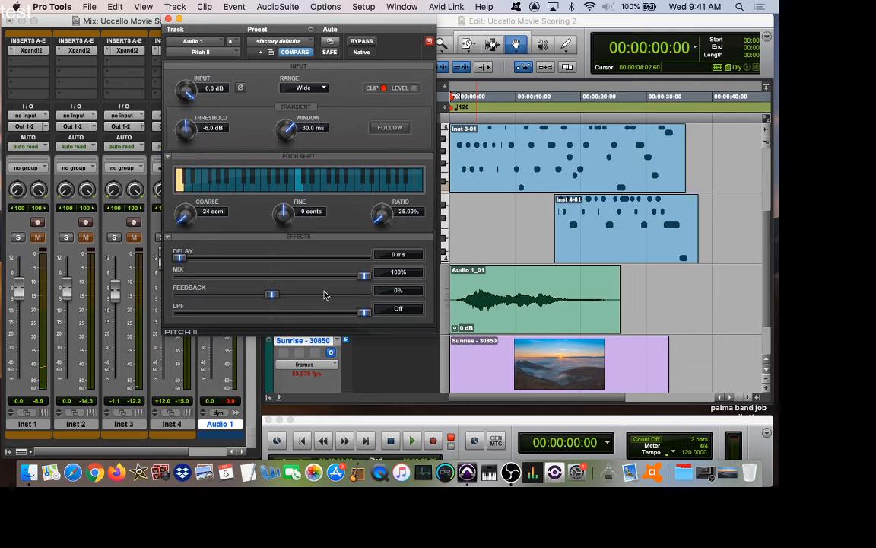
key(space)
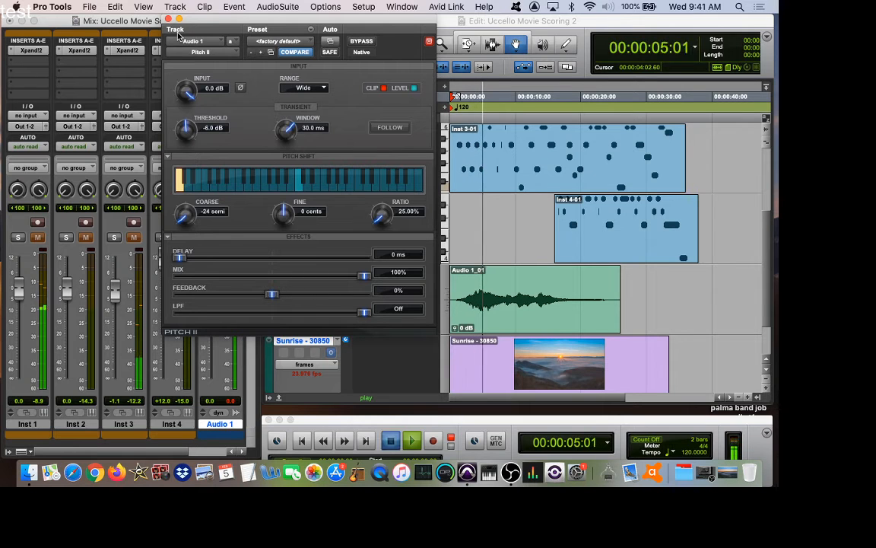
key(space)
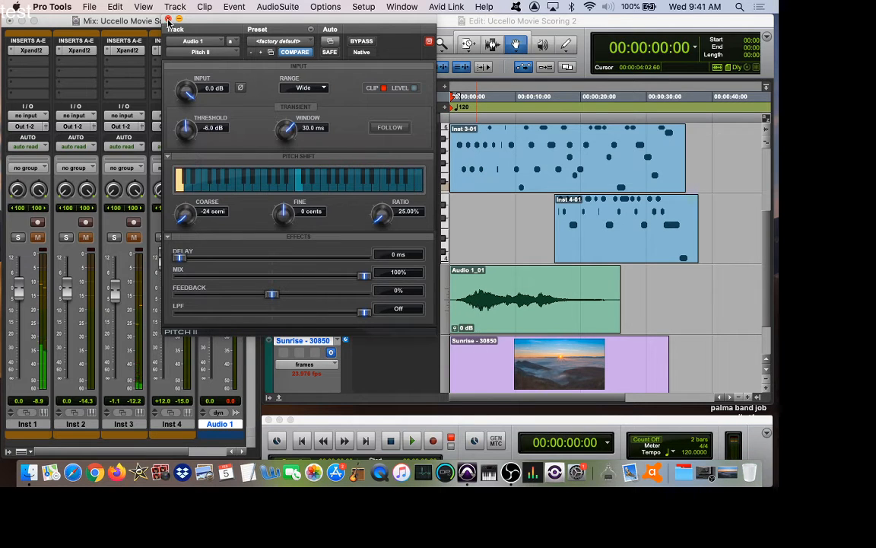
Close Pitch II and insert the mono AIR Phaser plug-in in the next free insert slot on Audio 1.
click(169, 19)
click(221, 71)
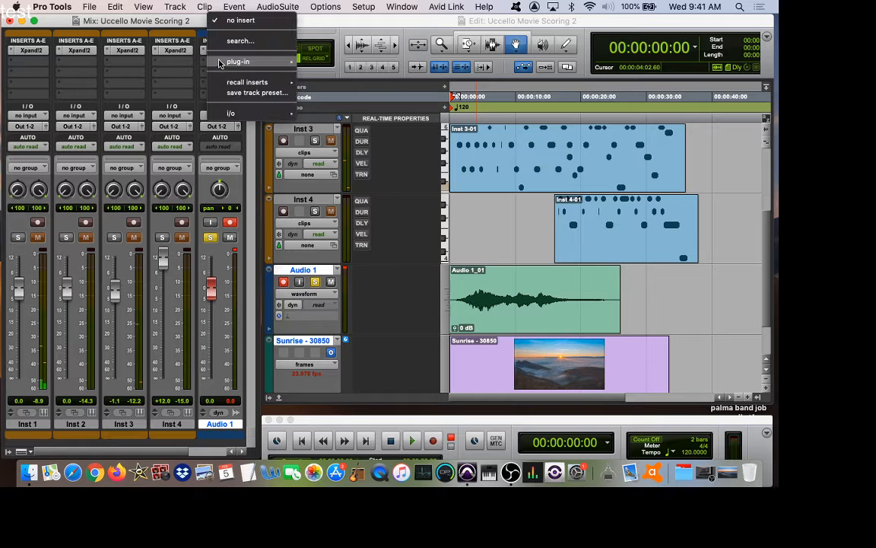
mouse_move(266, 61)
mouse_move(329, 97)
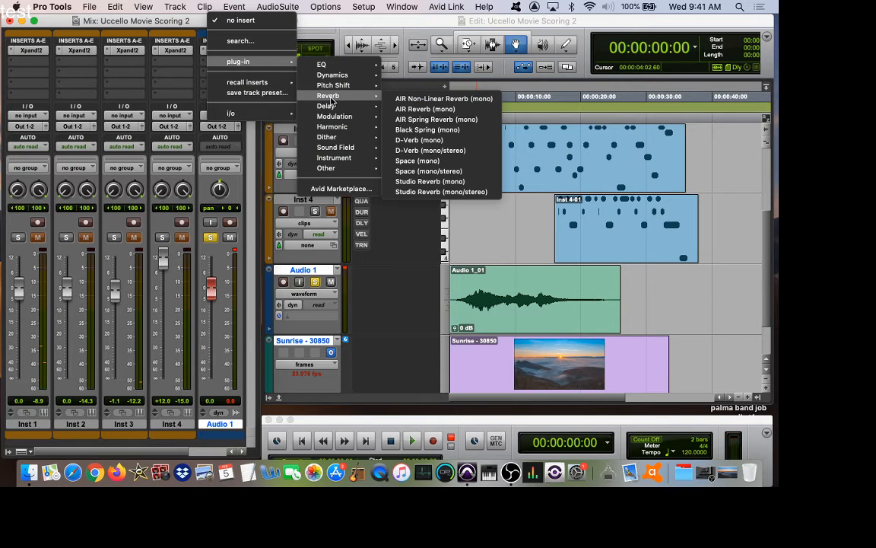
mouse_move(332, 118)
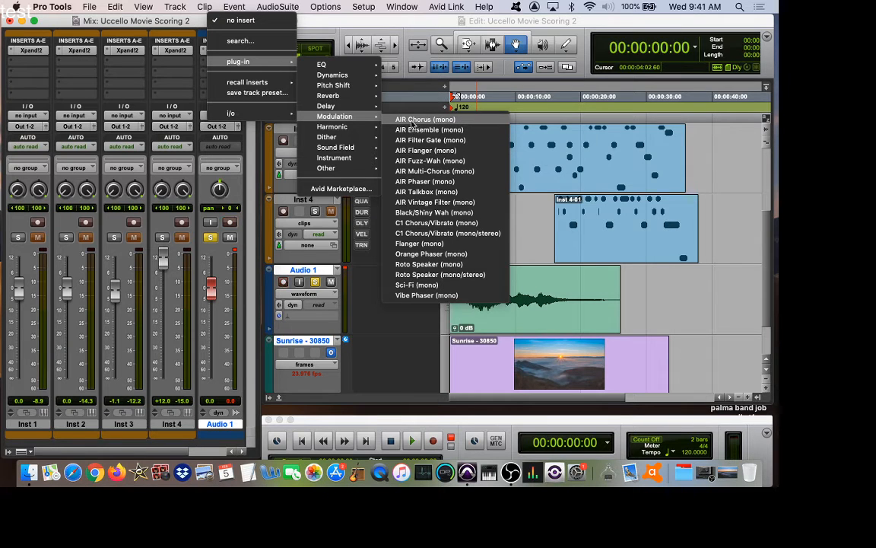
click(411, 186)
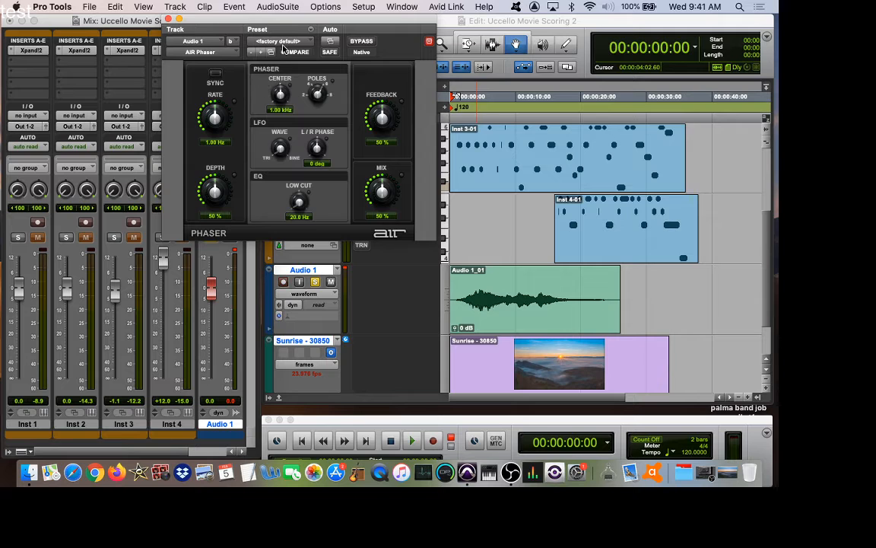
Load the 02 Roaming Phaser preset in AIR Phaser, briefly play Audio 1 from the start, and stop with the plug-in closed.
click(281, 44)
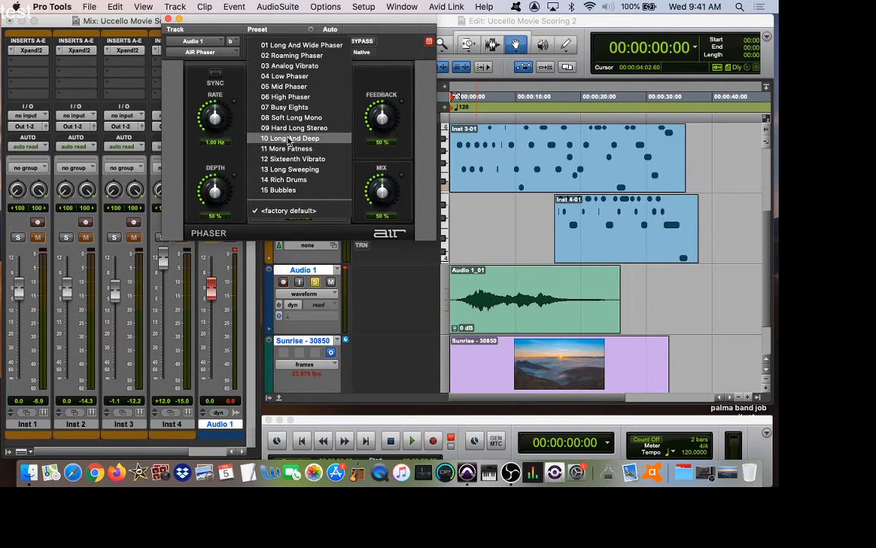
click(279, 56)
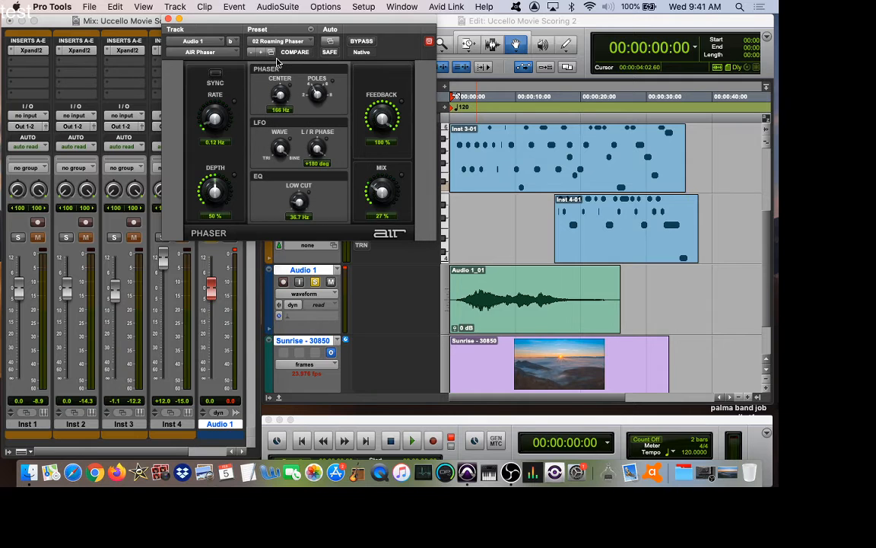
key(space)
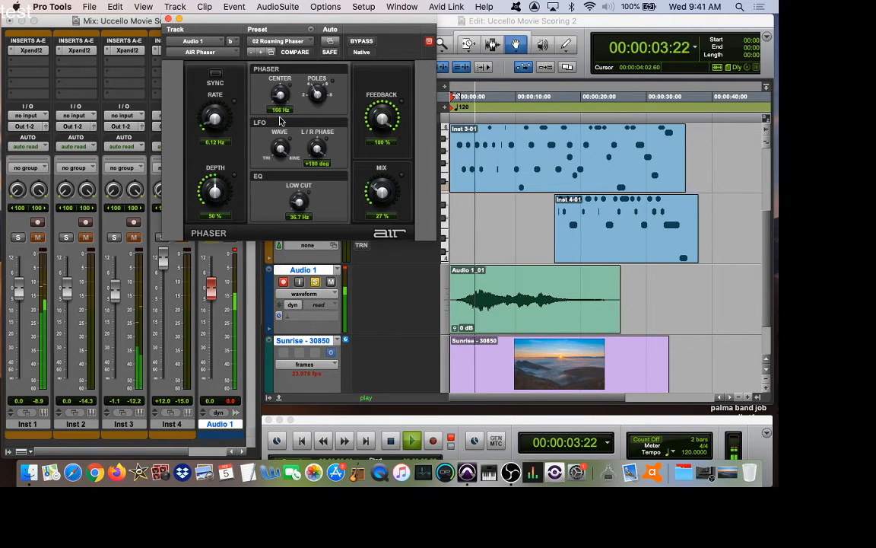
click(169, 18)
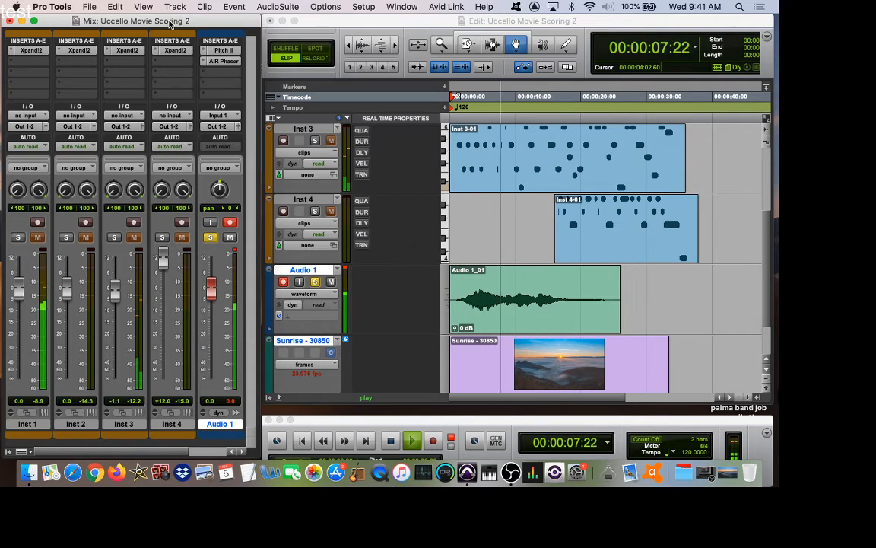
key(space)
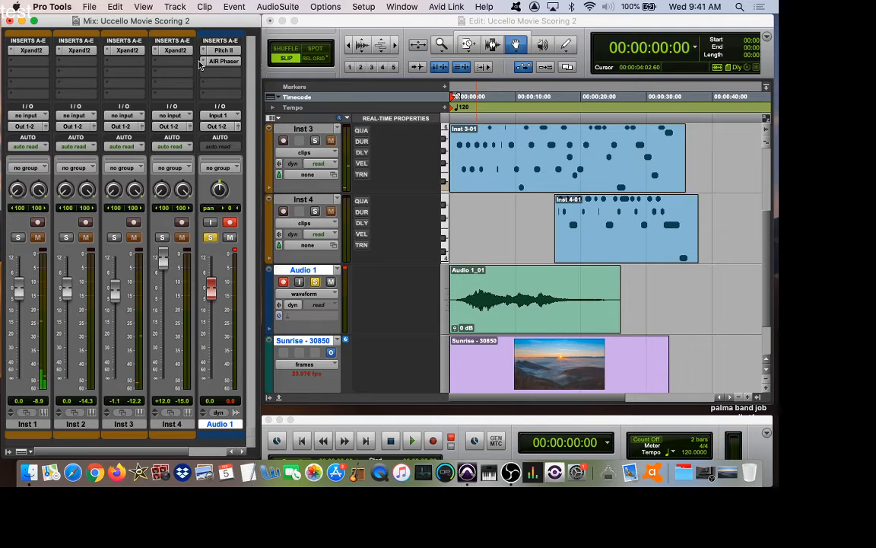
Insert the mono AIR Reverb below AIR Phaser on Audio 1 and load its 18 Between The Buildings preset.
click(224, 76)
mouse_move(238, 72)
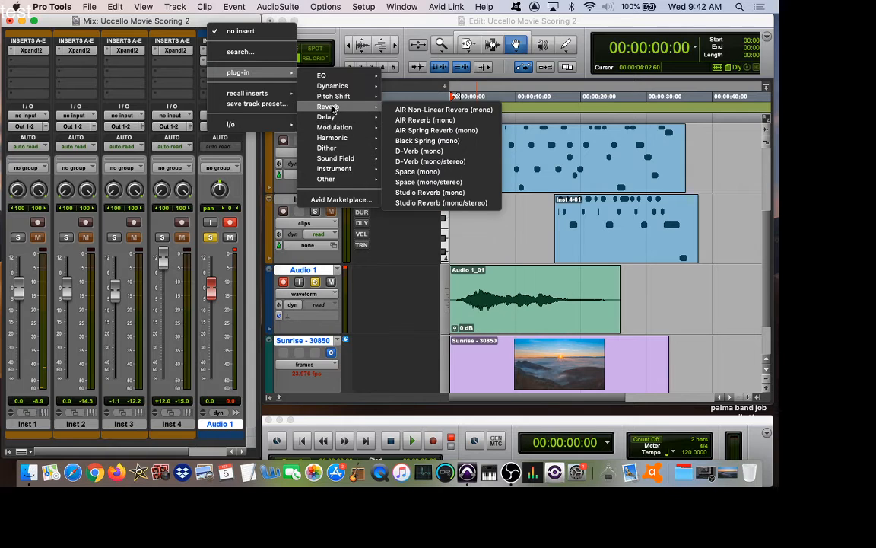
click(424, 120)
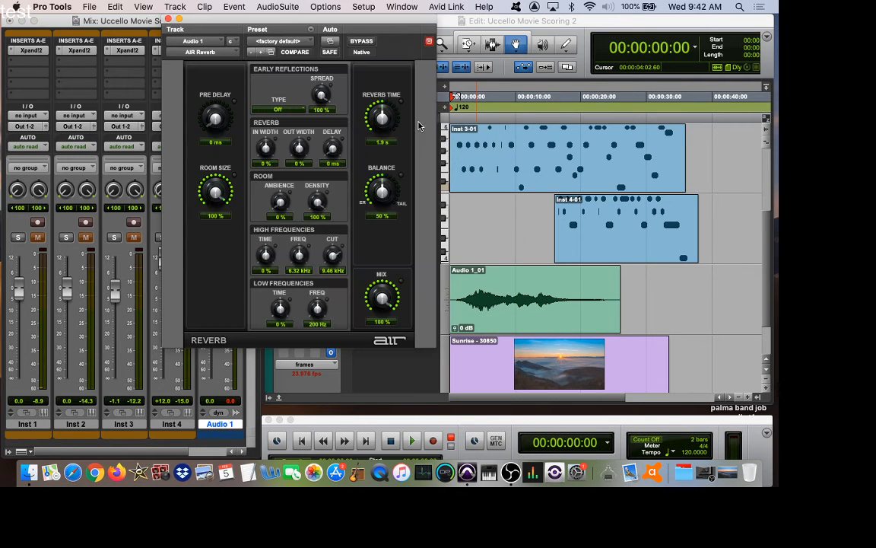
click(274, 41)
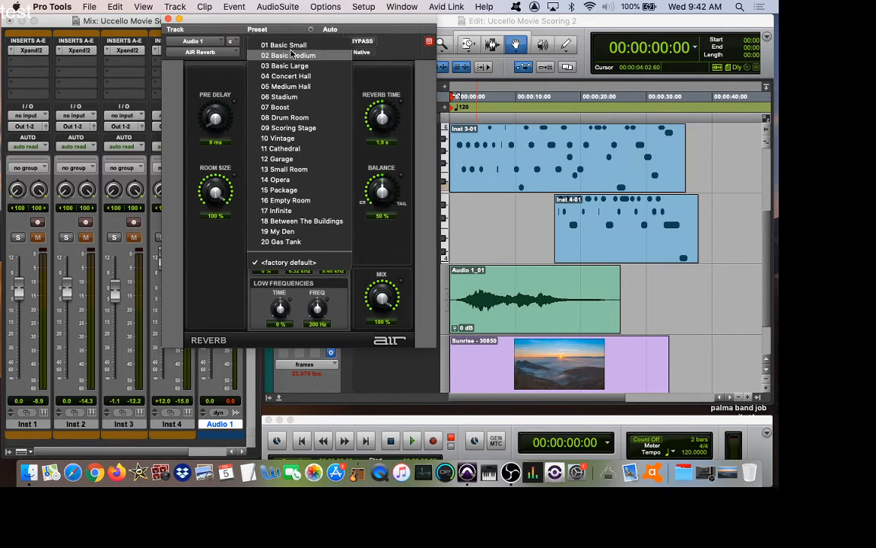
click(277, 148)
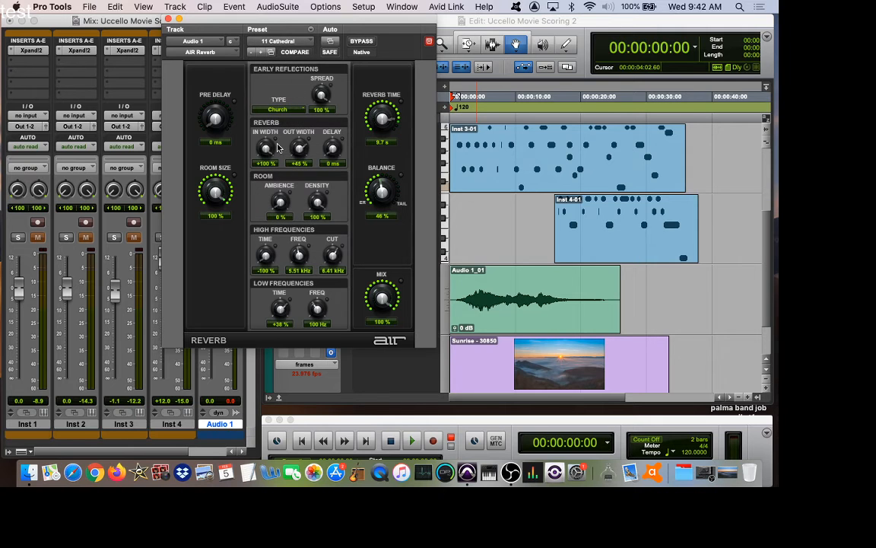
click(282, 42)
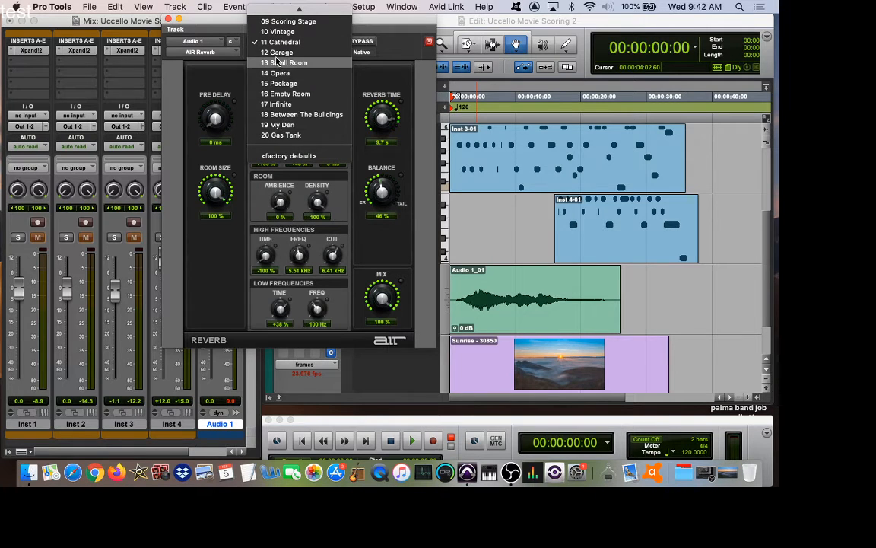
click(297, 114)
During playback, set AIR Reverb's reverb time to 5.0 s and its mix to 48%, and stop and close the plug-in.
key(space)
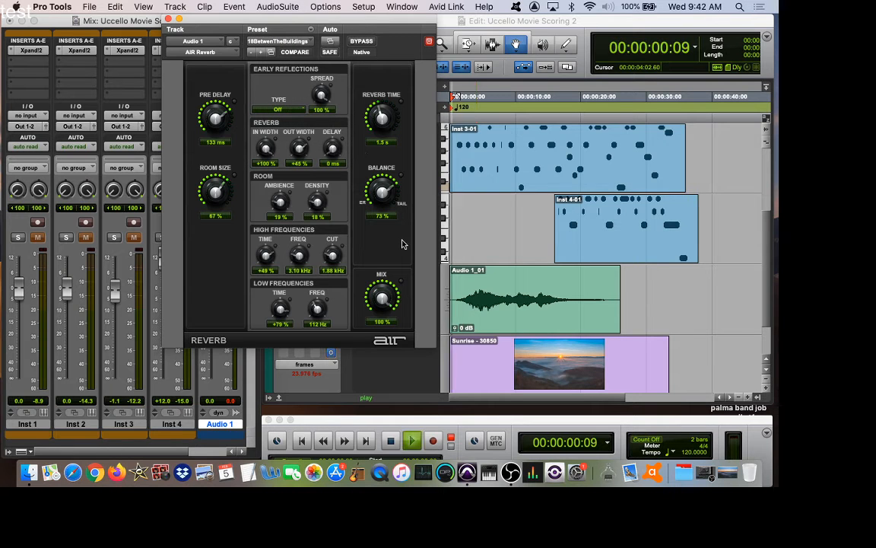
mouse_move(382, 297)
mouse_down()
mouse_move(376, 323)
mouse_move(379, 313)
mouse_up()
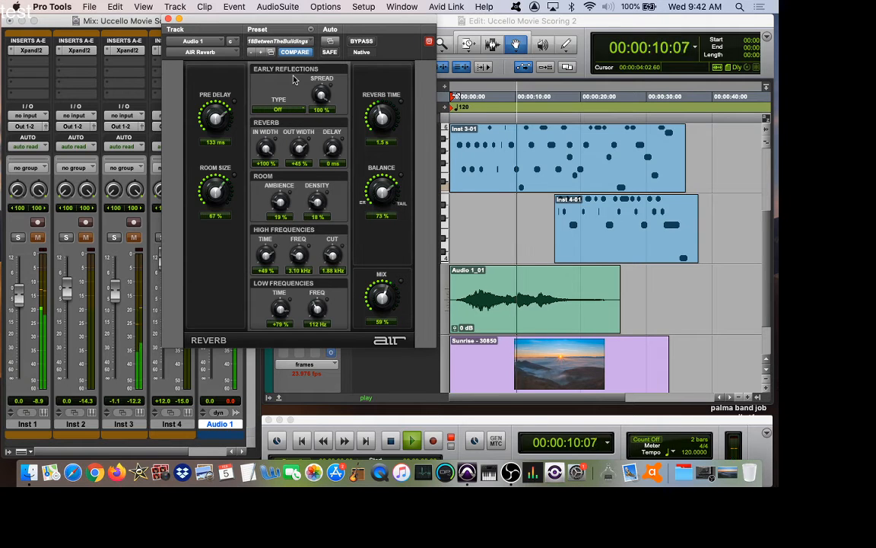
drag(383, 296, 381, 312)
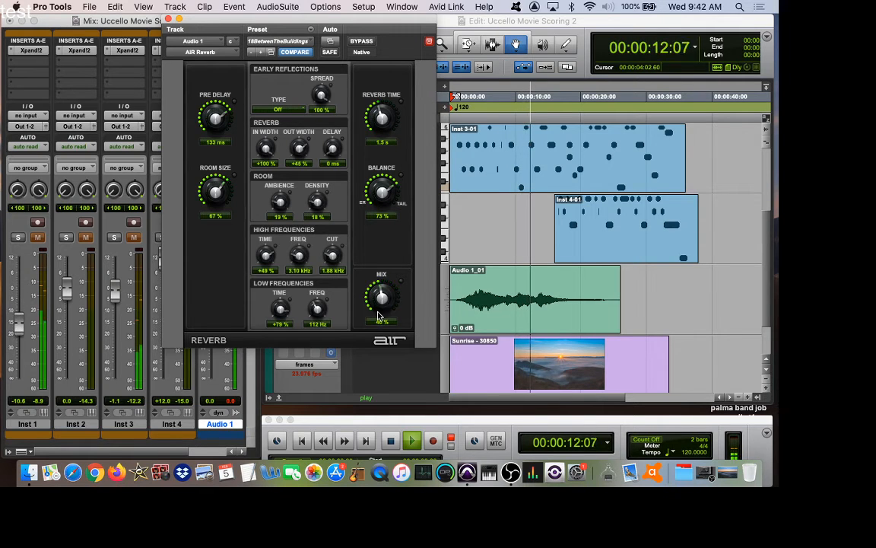
drag(382, 119, 382, 105)
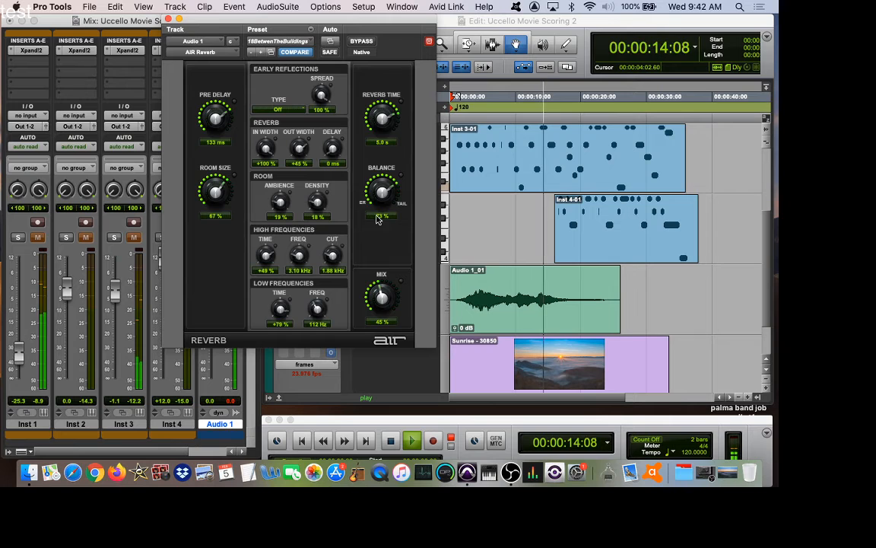
drag(384, 304, 381, 297)
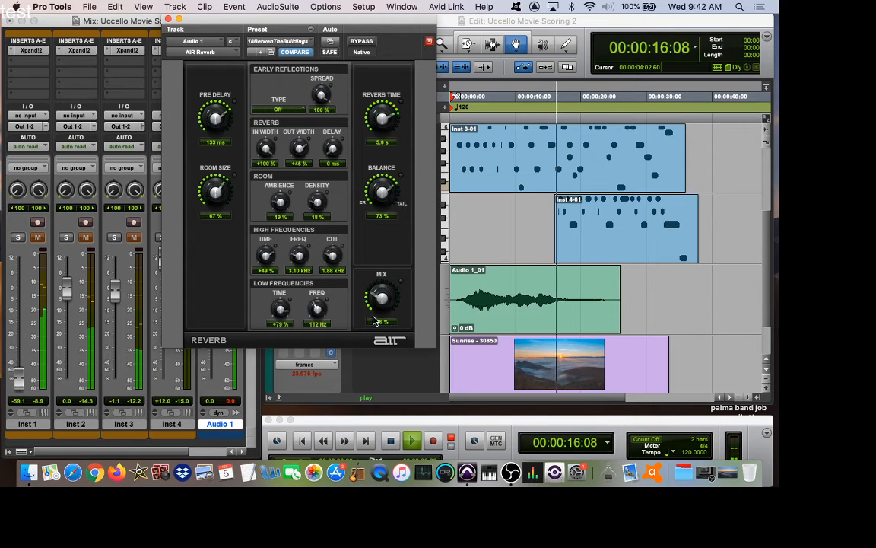
key(space)
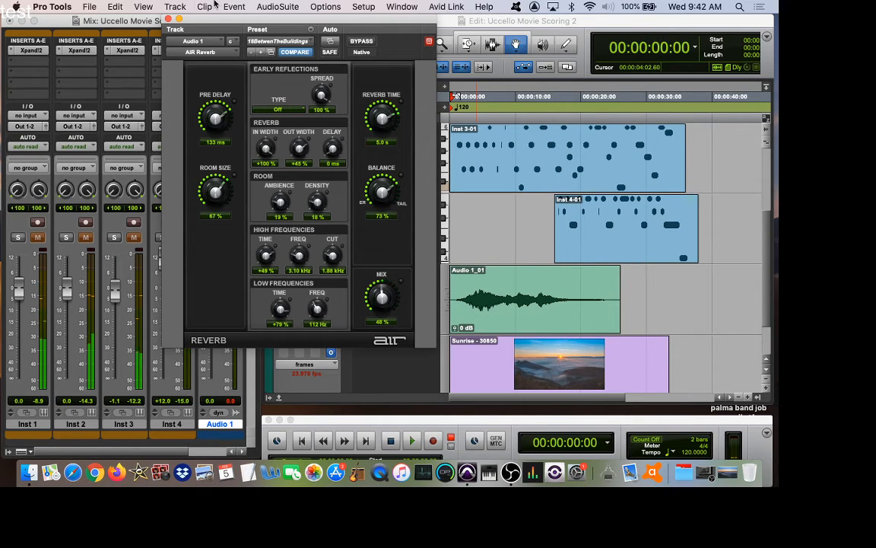
click(168, 19)
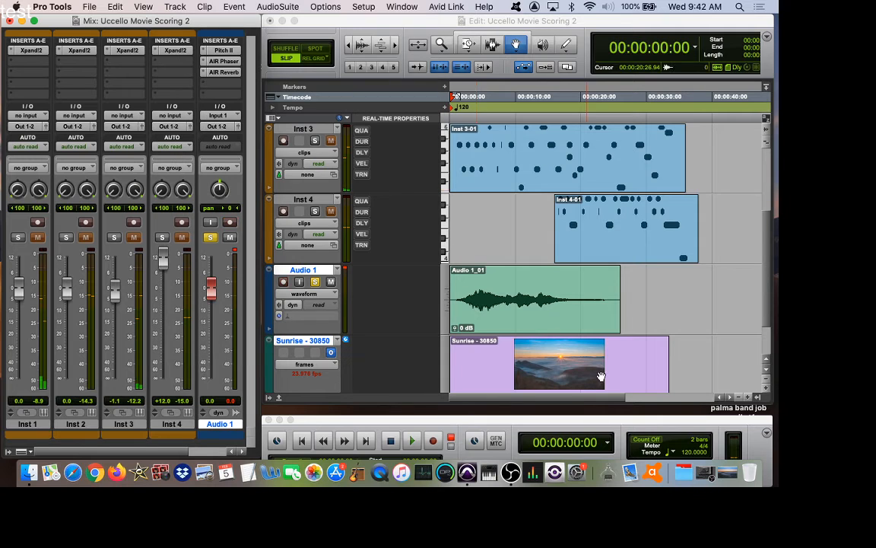
Unsolo and record-disarm Audio 1, and raise its volume to +11.1 dB.
click(213, 237)
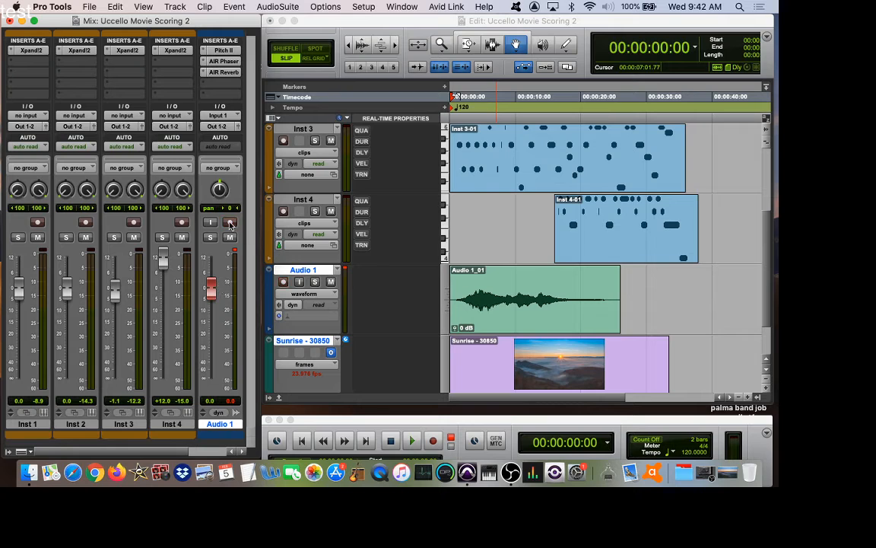
click(230, 223)
drag(212, 291, 215, 264)
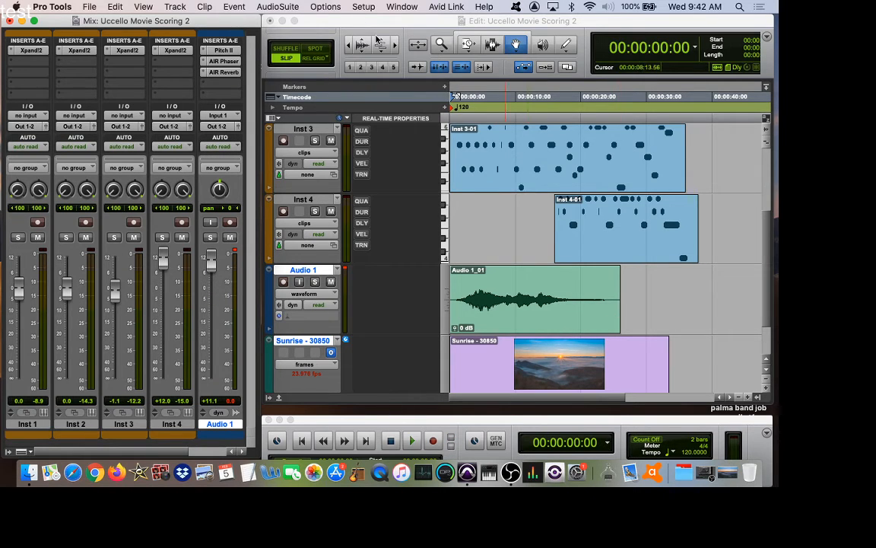
Delete the quiet tail of the Audio 1 clip from about 00:00:16:29 onward.
click(491, 44)
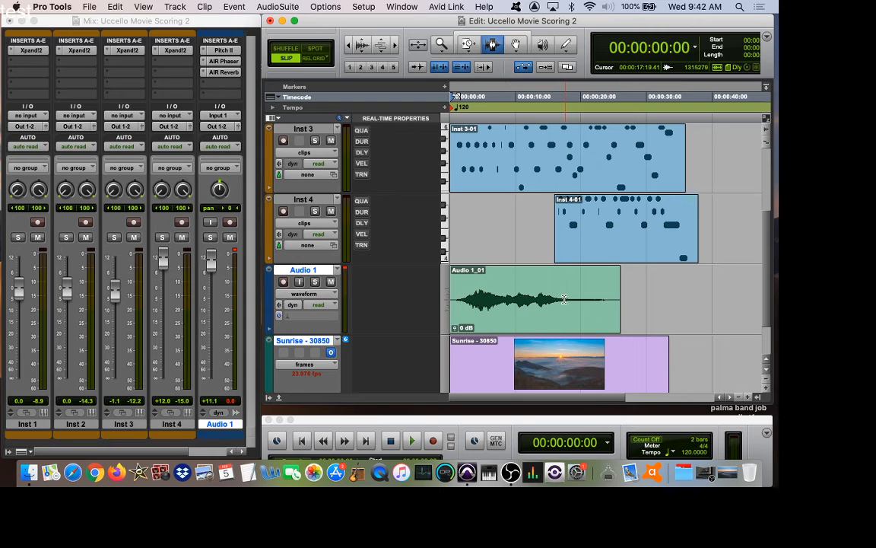
drag(563, 299, 632, 299)
key(Delete)
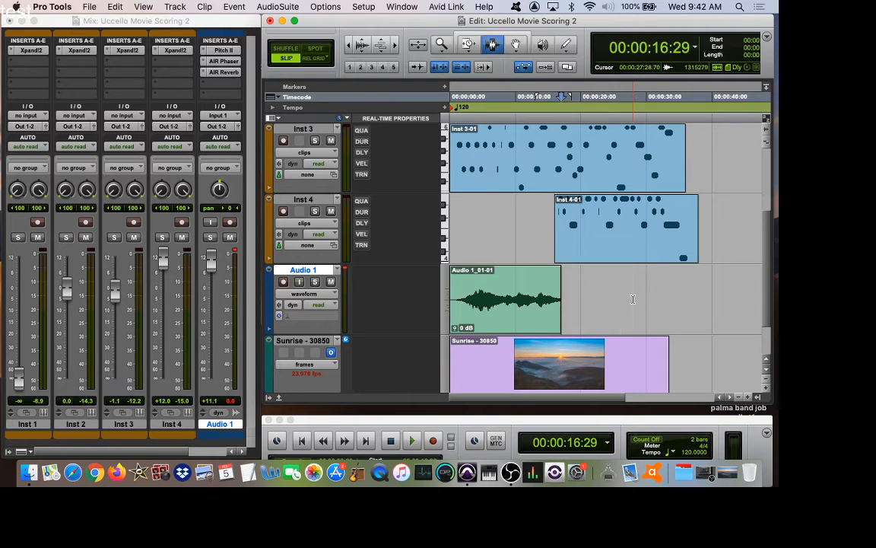
Select the Audio 1 section from about 00:00:09:28 to just before the clip's end and duplicate it three times.
drag(517, 297, 556, 299)
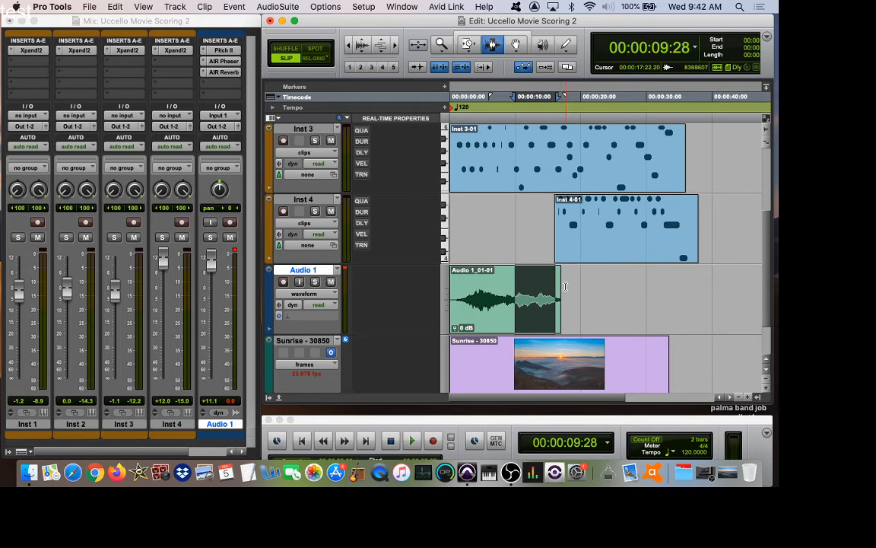
key(super+d)
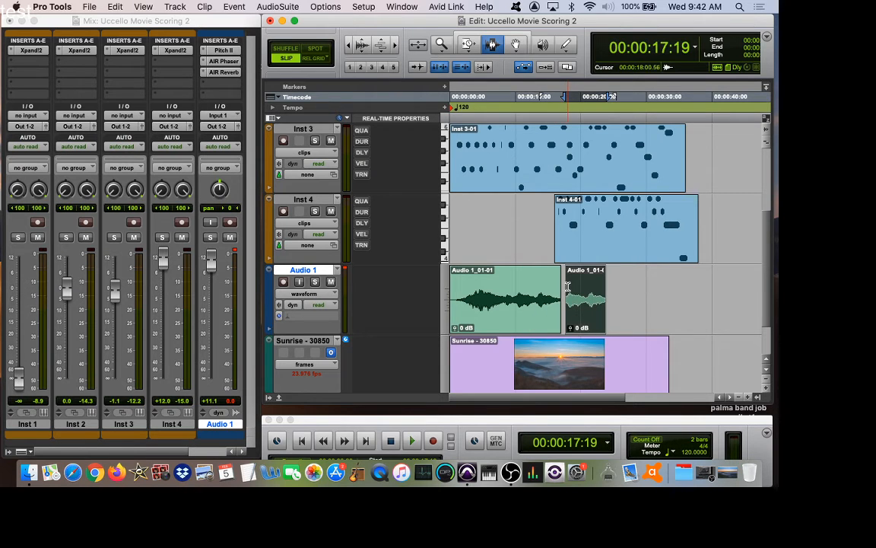
key(super+d)
key(super+d)
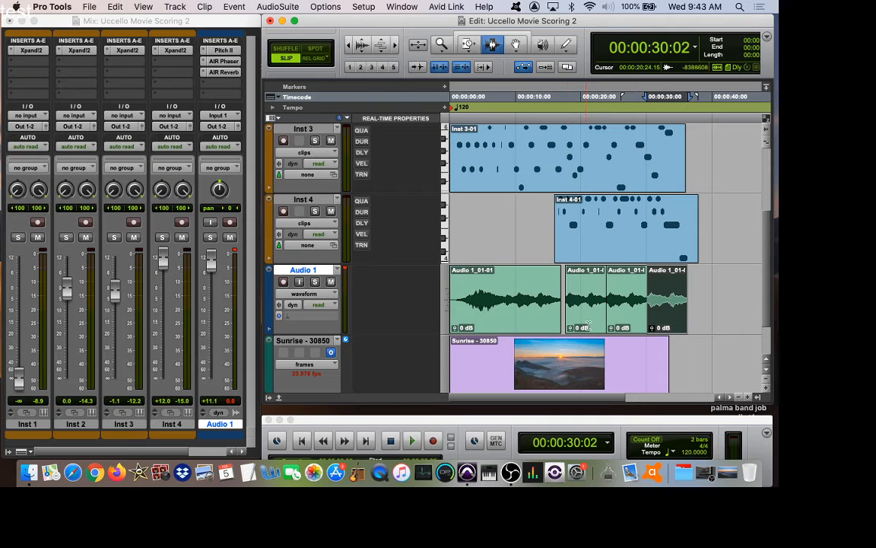
Select the three duplicated Audio 1 clips and move them earlier to start at 00:00:16:13, closing the gap after the first clip.
click(514, 43)
click(493, 291)
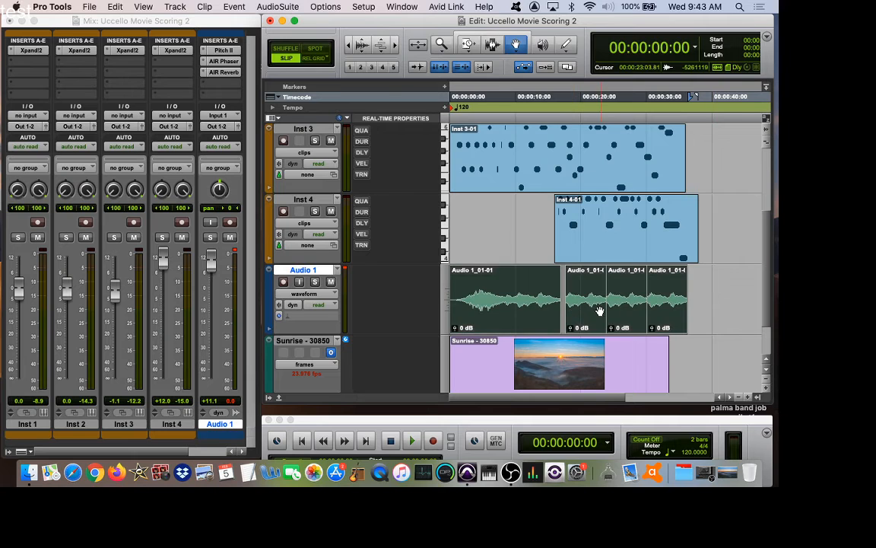
click(526, 239)
click(582, 306)
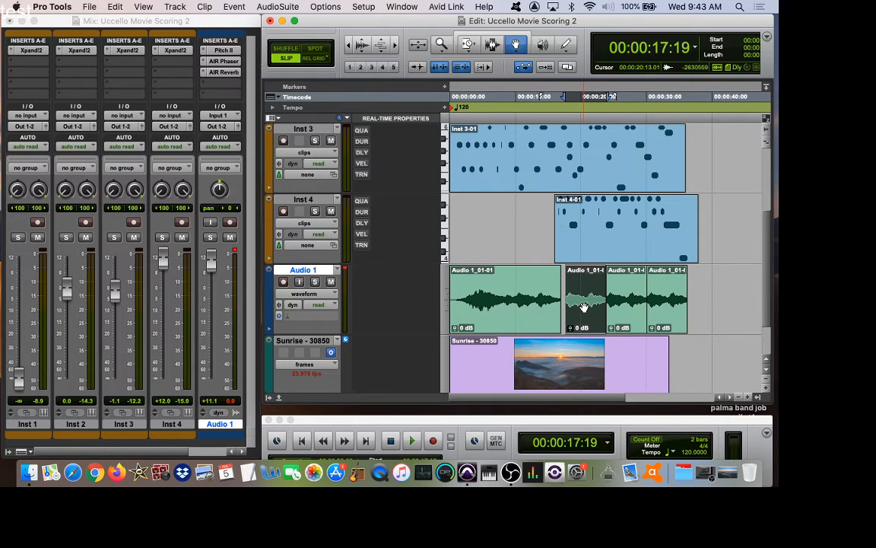
shift+click(628, 313)
shift+click(656, 310)
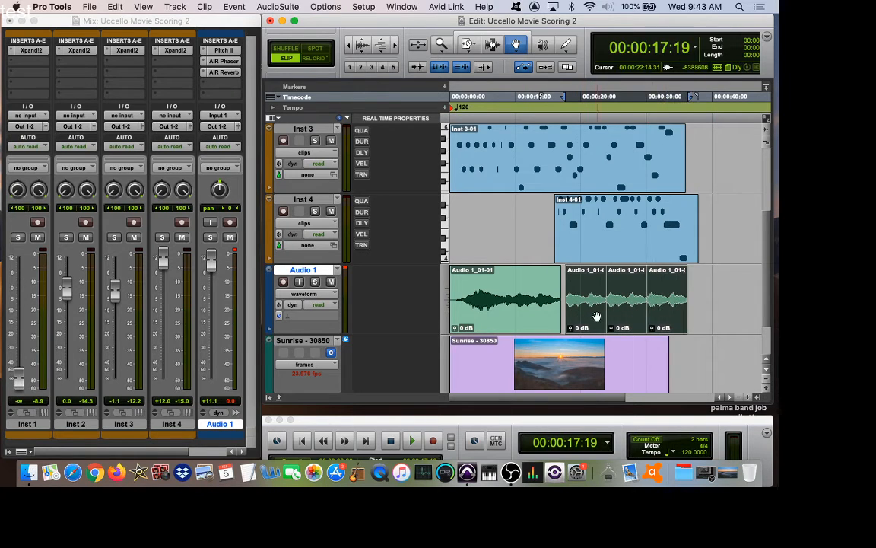
drag(592, 317, 583, 316)
click(536, 232)
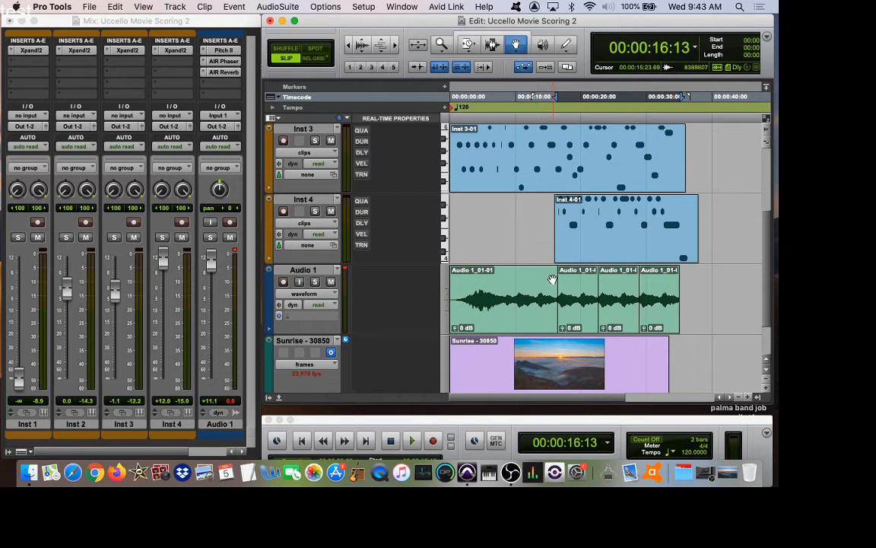
Crossfade the join between the first and second Audio 1 clips, starting at about 00:00:15:23, with the Equal Power link.
click(490, 45)
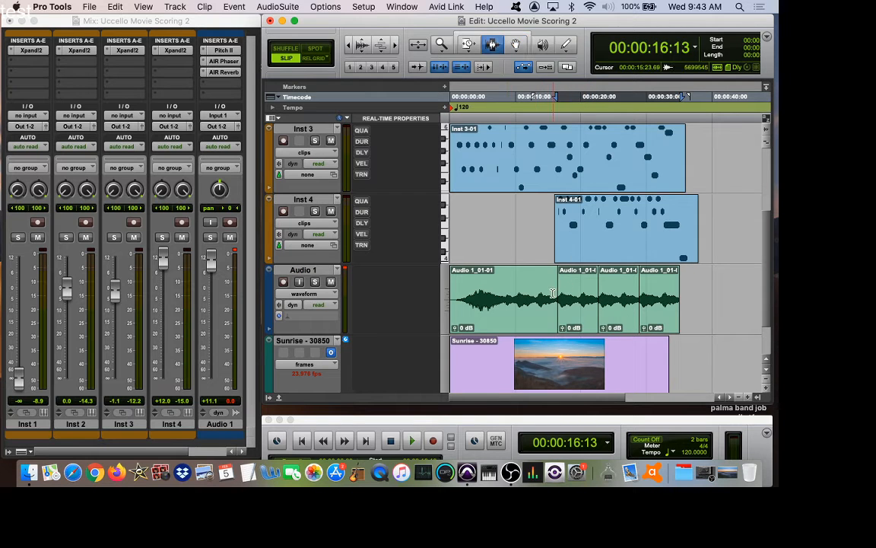
drag(552, 293, 564, 295)
key(super+f)
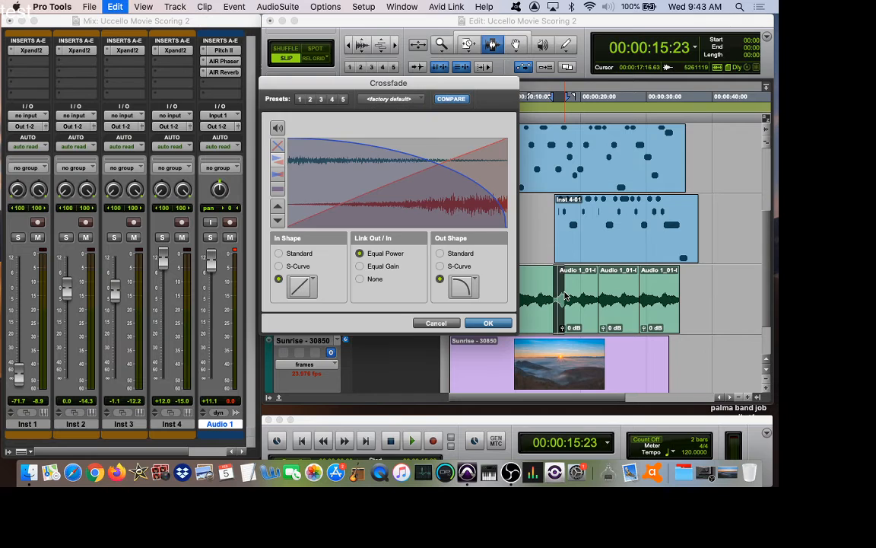
key(Return)
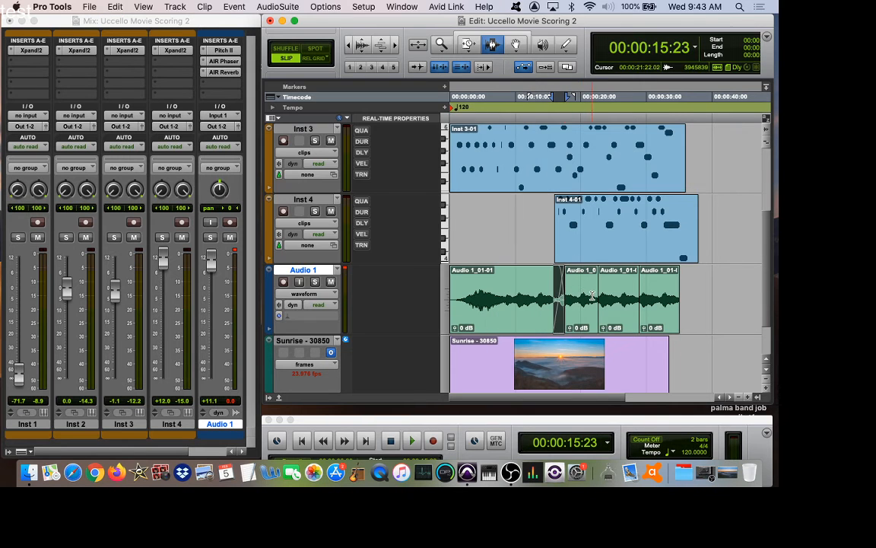
Crossfade the two remaining joins between the Audio 1 clips, starting at about 00:00:22:00 and 00:00:28:01, with the Equal Power link.
drag(594, 296, 603, 295)
key(super+f)
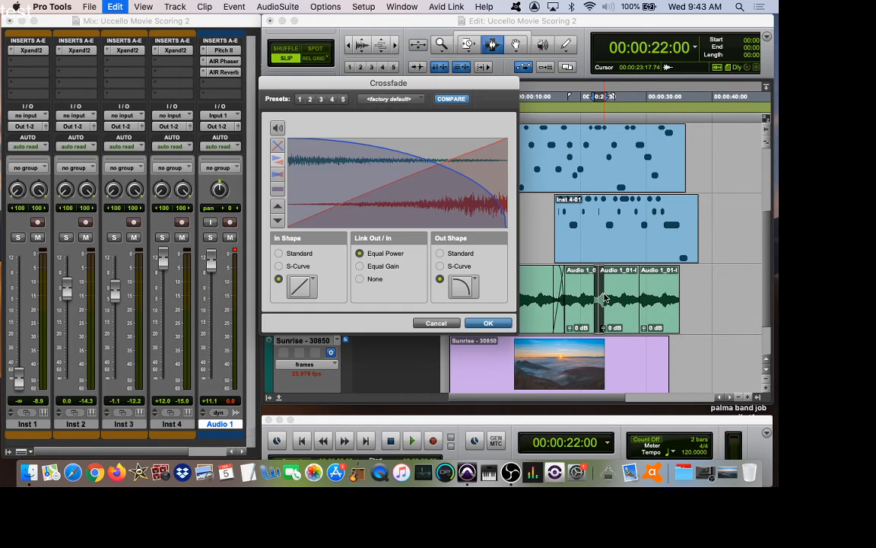
key(Return)
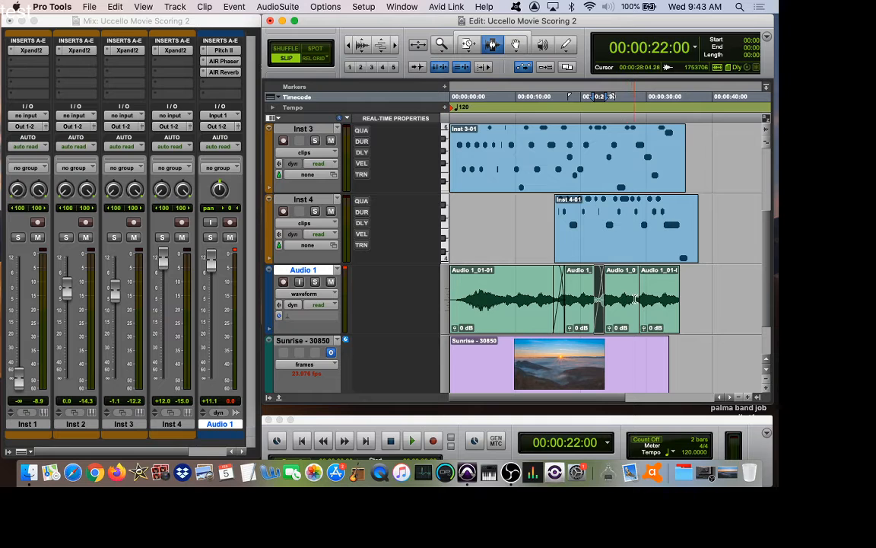
drag(635, 299, 645, 298)
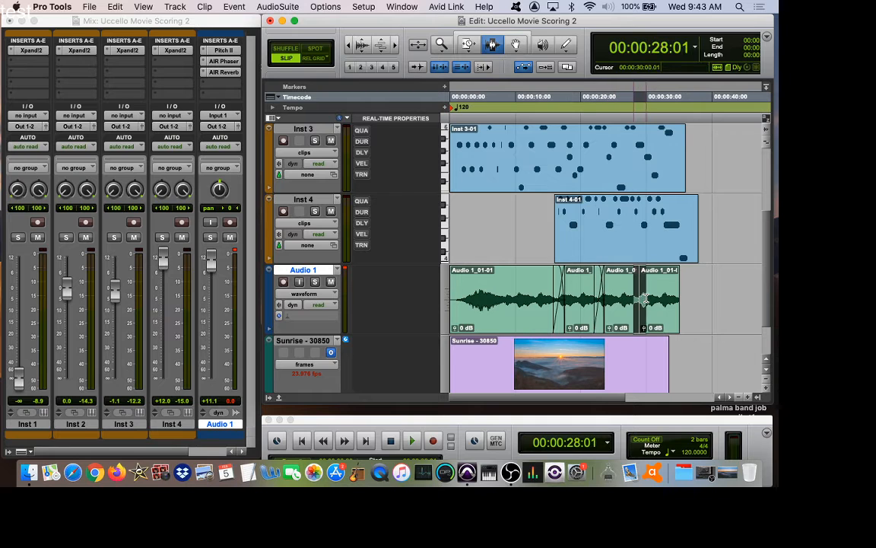
key(super+f)
key(Return)
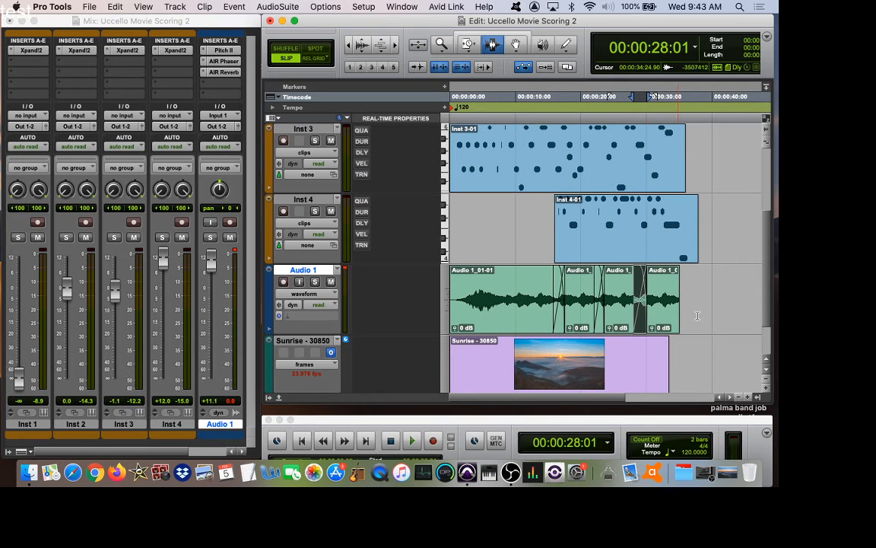
Try to extend the end of the last Audio 1 clip to about 00:00:39:08 with the Trim tool.
click(516, 46)
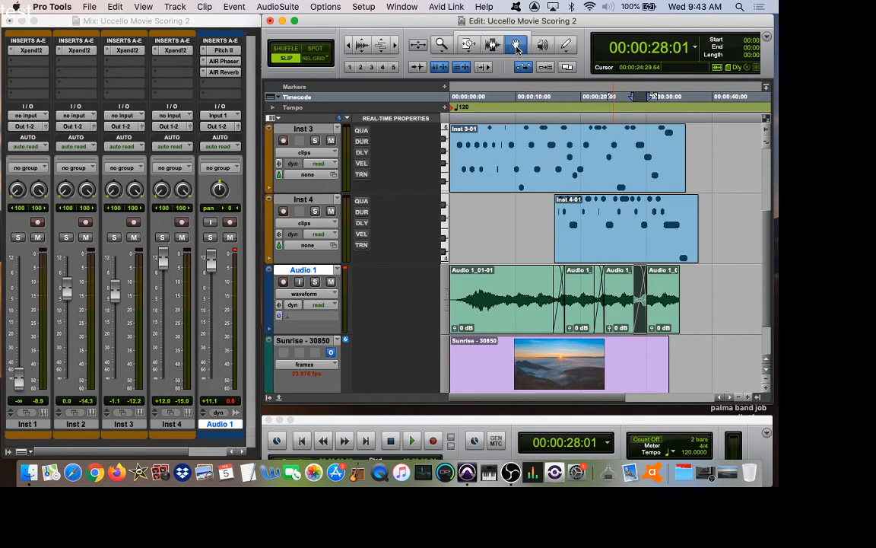
click(471, 40)
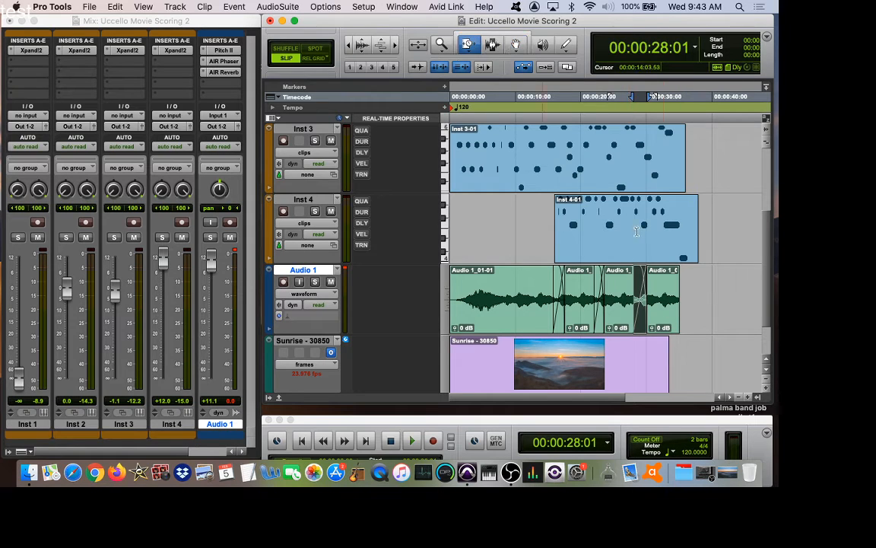
drag(677, 307, 707, 311)
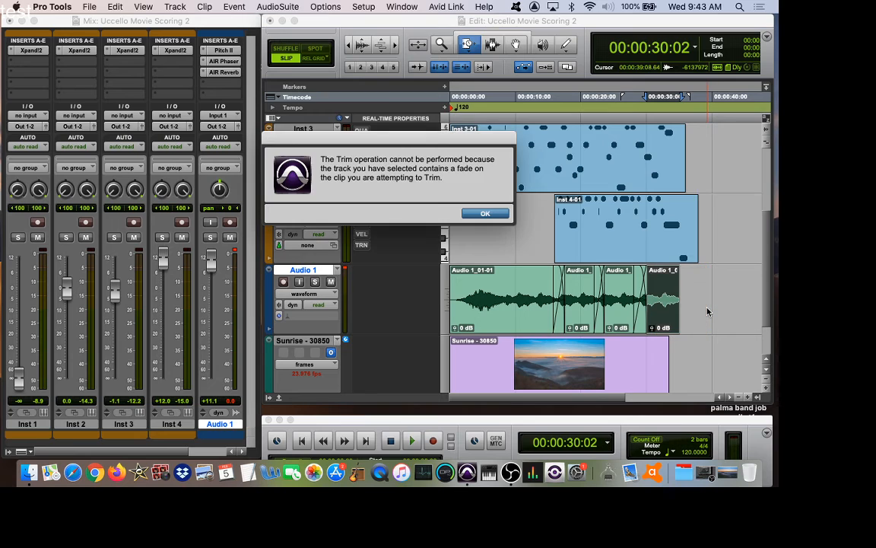
click(488, 213)
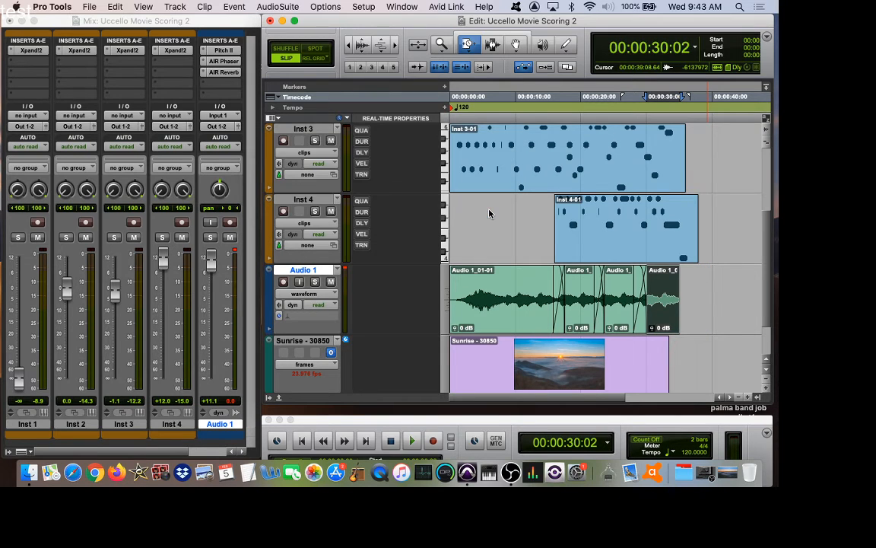
click(690, 304)
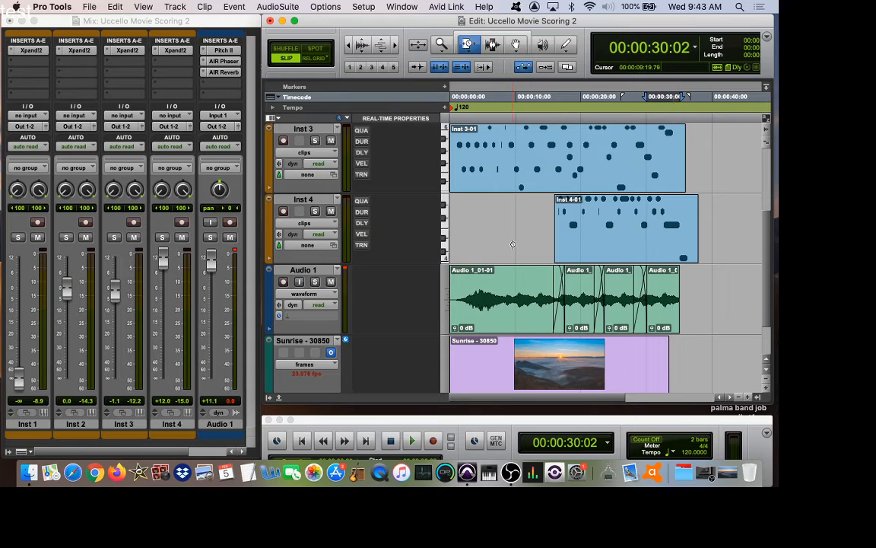
Play the session from the beginning while watching the Sunrise video in its restored and enlarged window, stopping after the video ends.
key(space)
key(space)
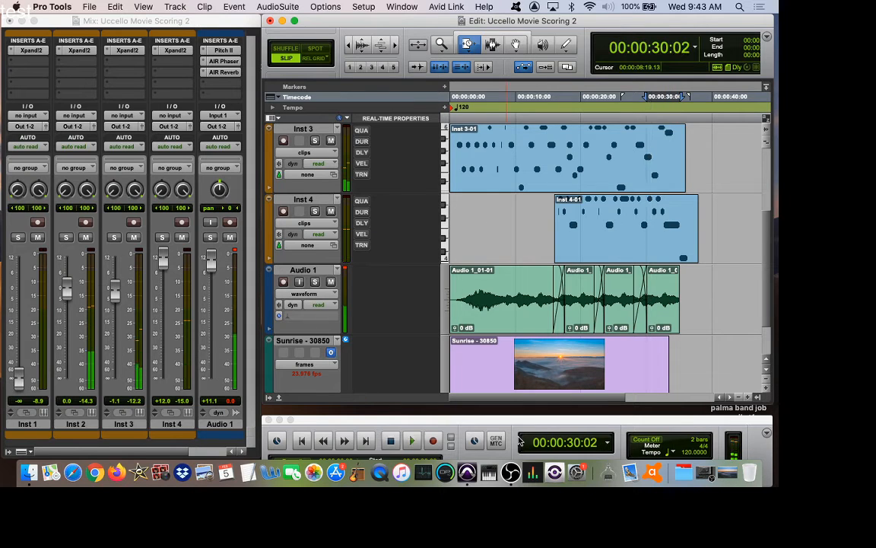
click(304, 441)
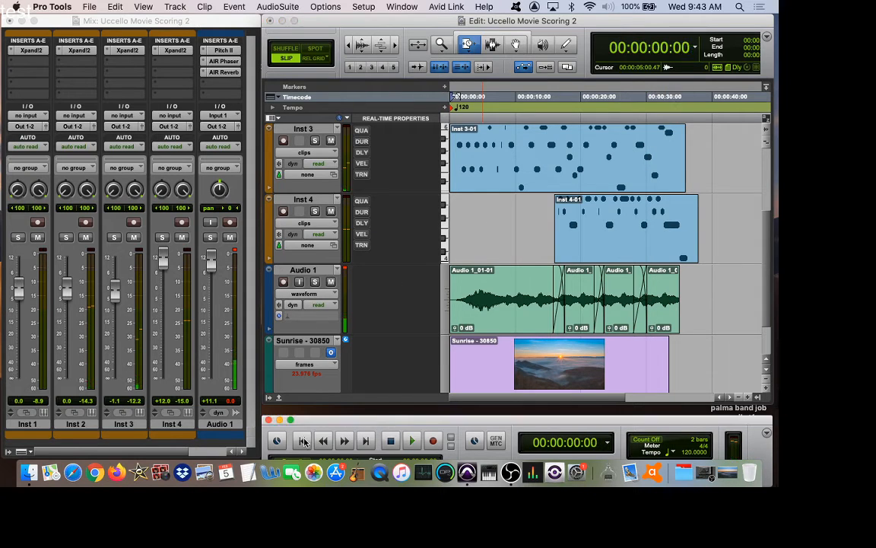
key(space)
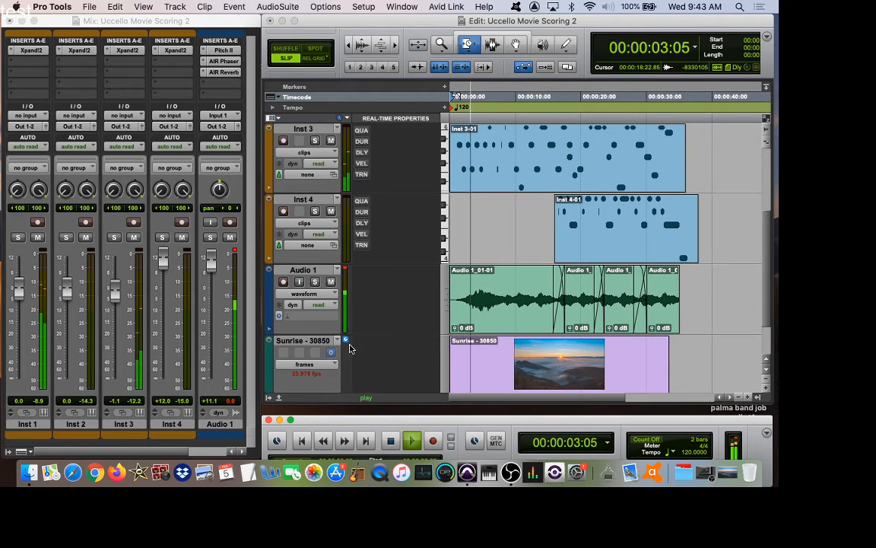
drag(321, 26, 326, 6)
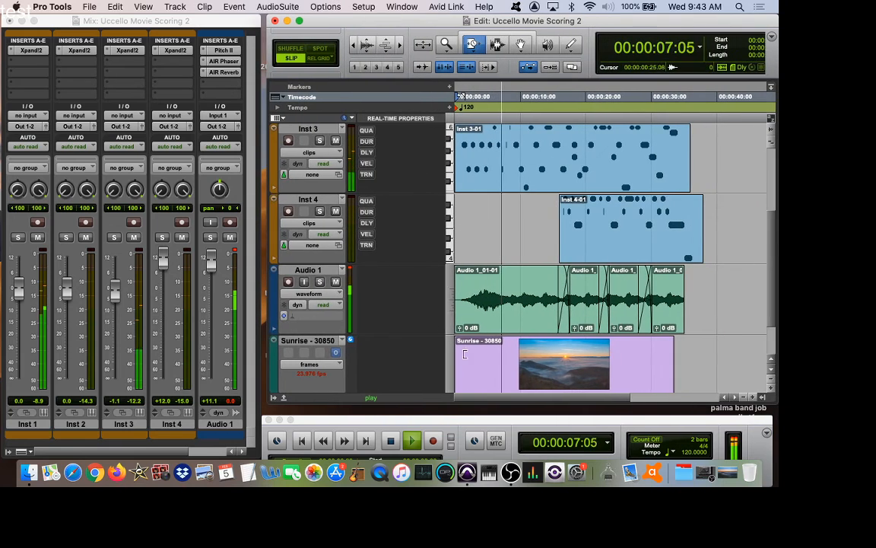
click(555, 365)
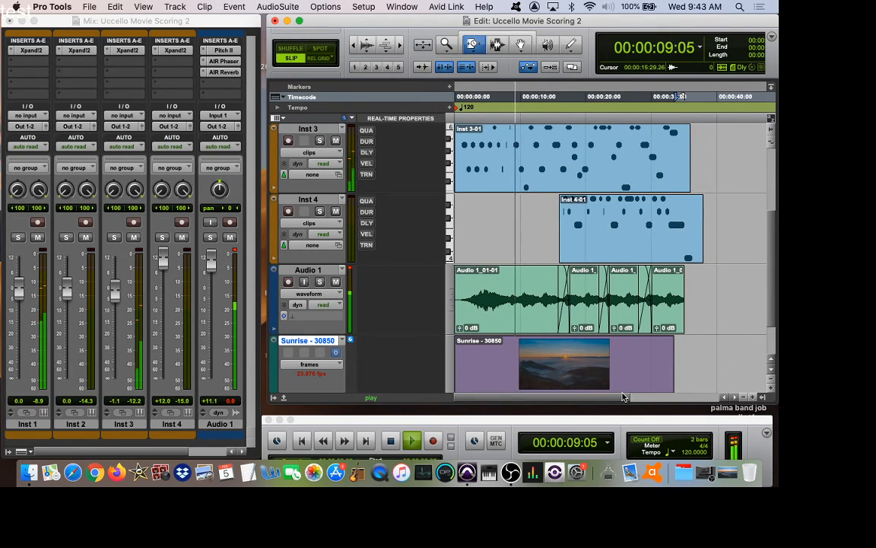
scroll(554, 365, down, 2)
scroll(654, 390, up, 5)
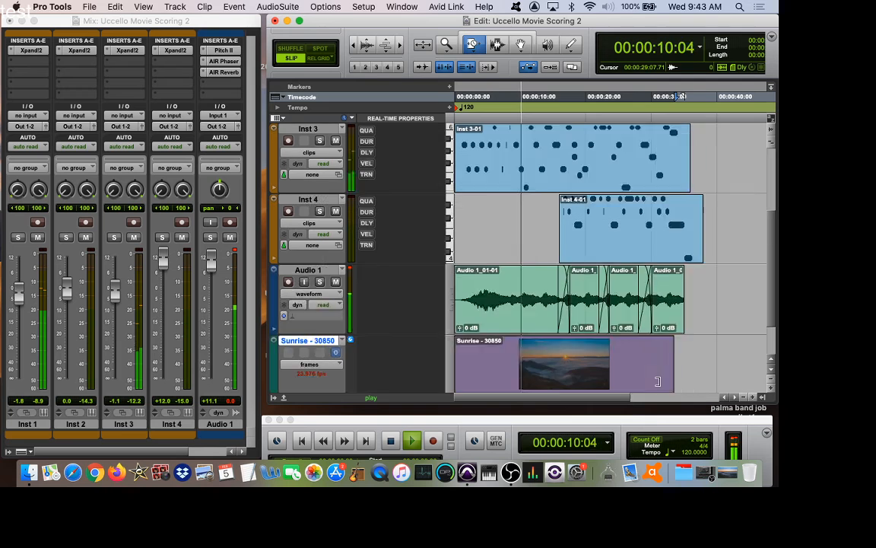
click(730, 473)
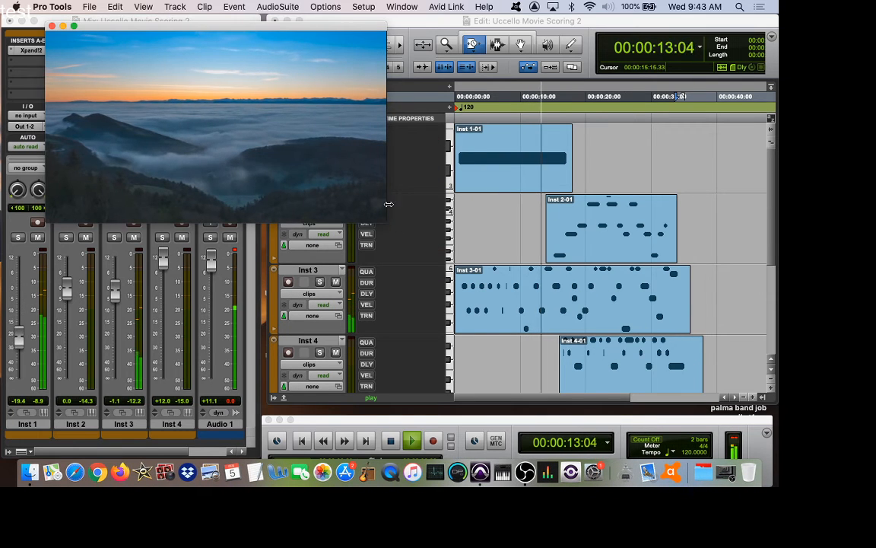
drag(378, 219, 706, 474)
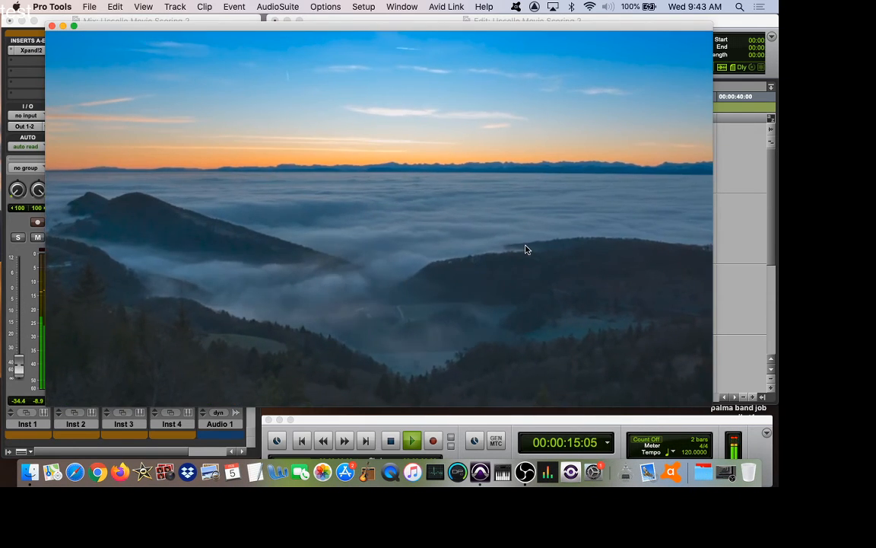
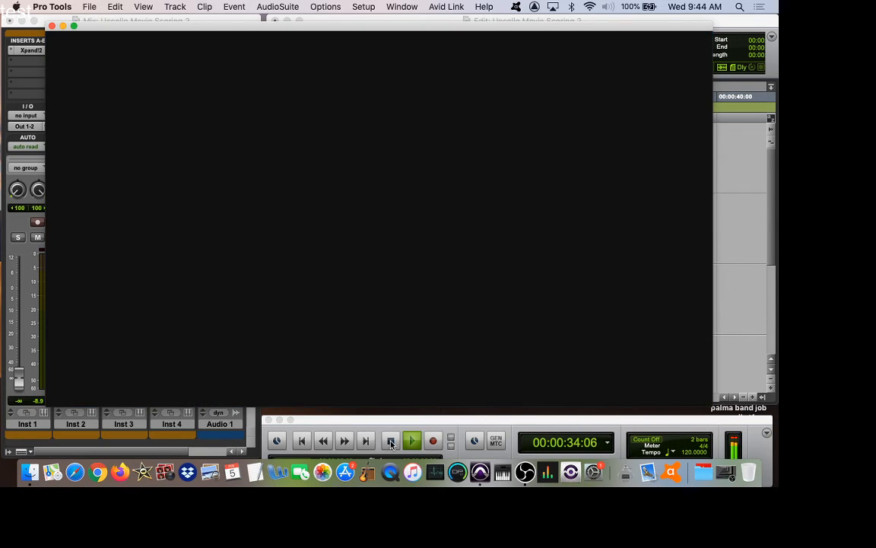
click(391, 441)
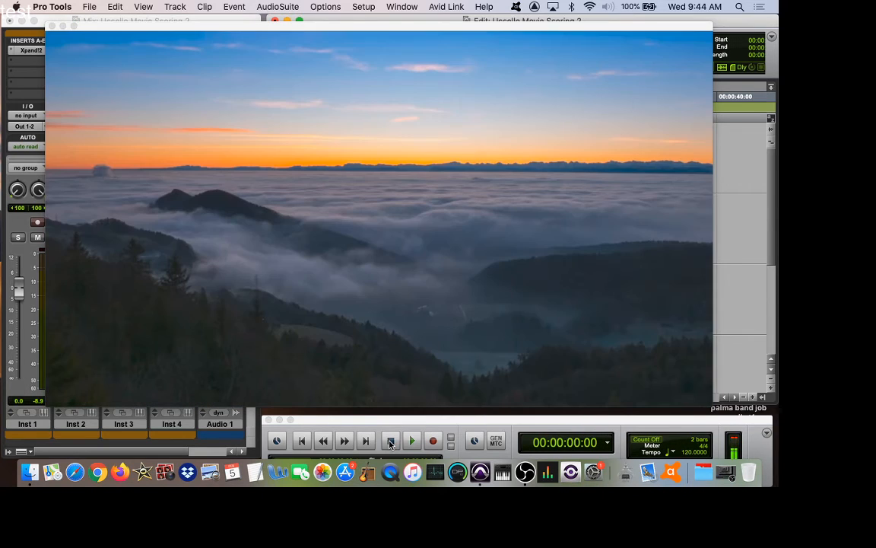
Save the Uccello Movie Scoring 2 session and close it.
click(89, 7)
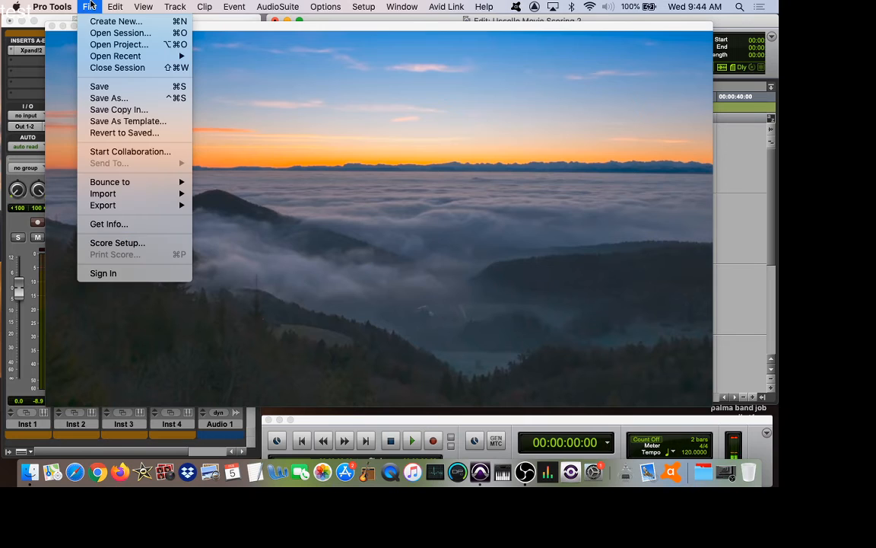
click(97, 88)
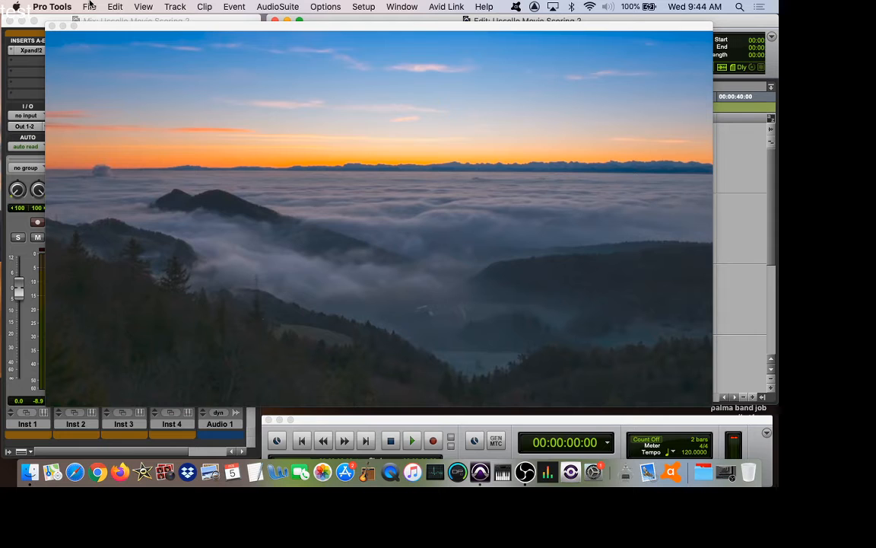
click(89, 6)
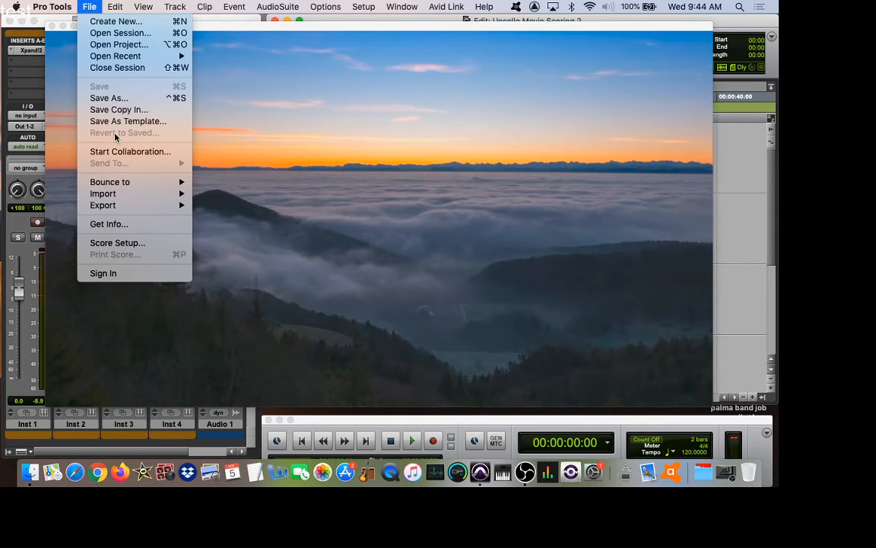
click(105, 68)
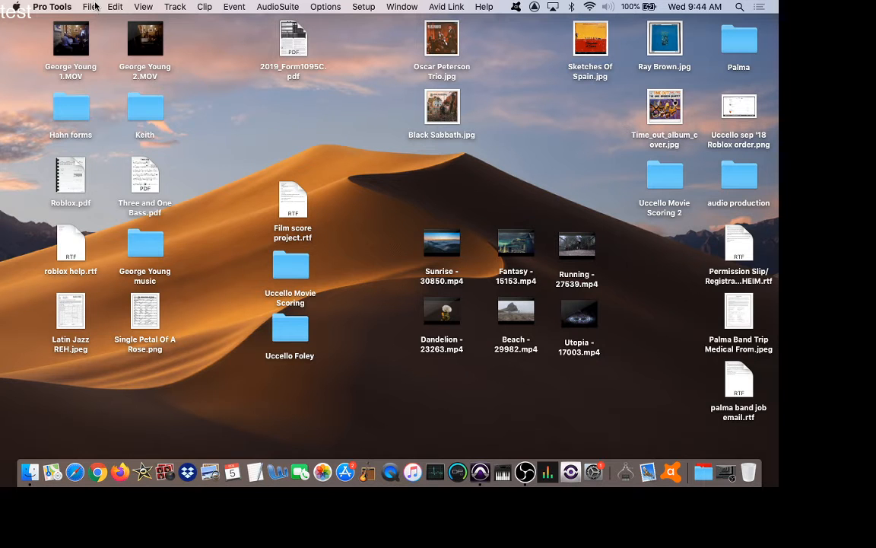
Open the Uccello Foley.ptx session from the Uccello Foley desktop folder and play its first few seconds.
click(92, 6)
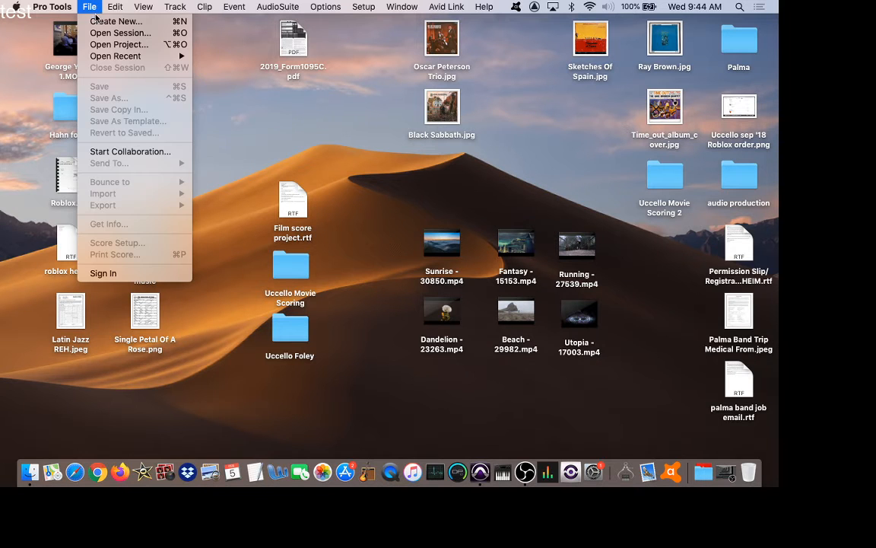
double_click(290, 329)
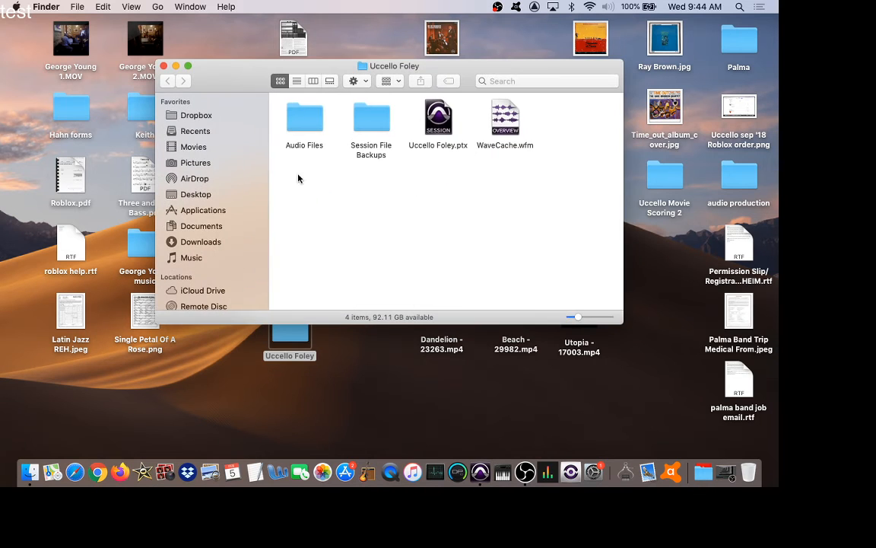
double_click(440, 122)
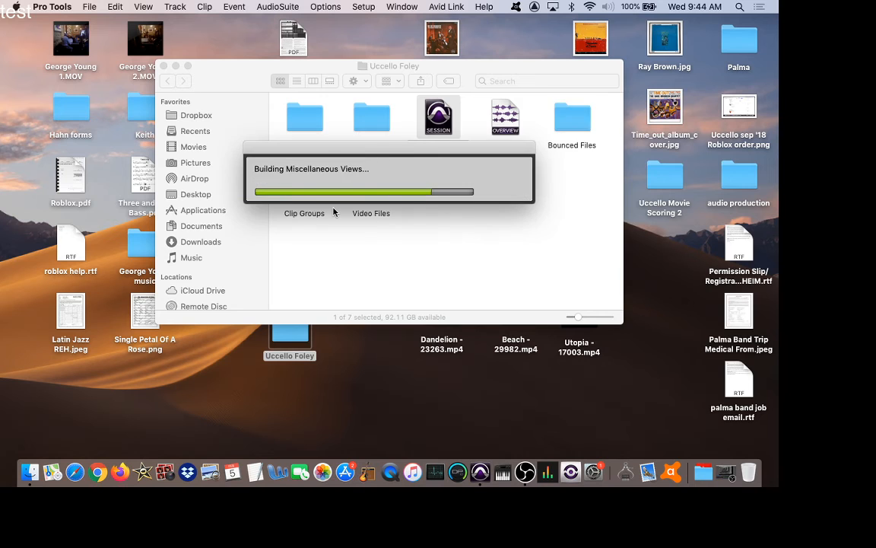
key(space)
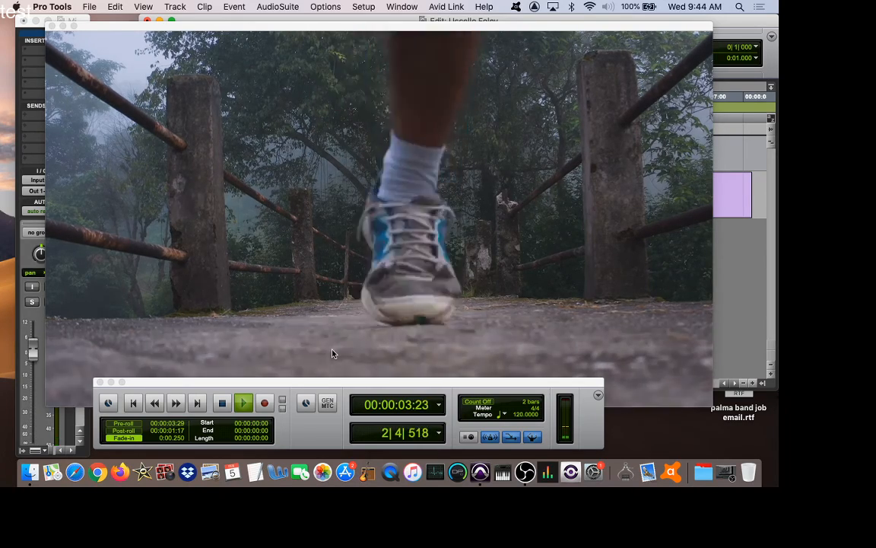
key(space)
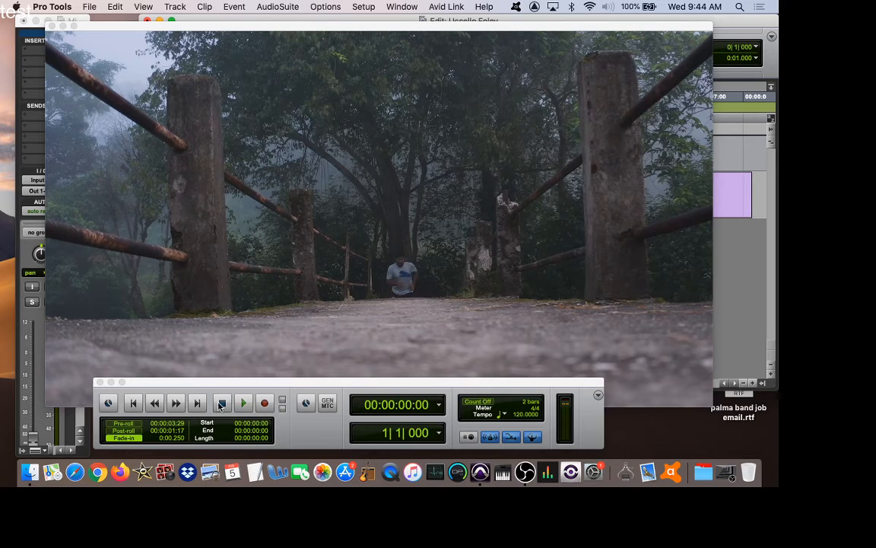
Shrink the floating video window of the running footage, move it aside and close it.
drag(712, 407, 332, 239)
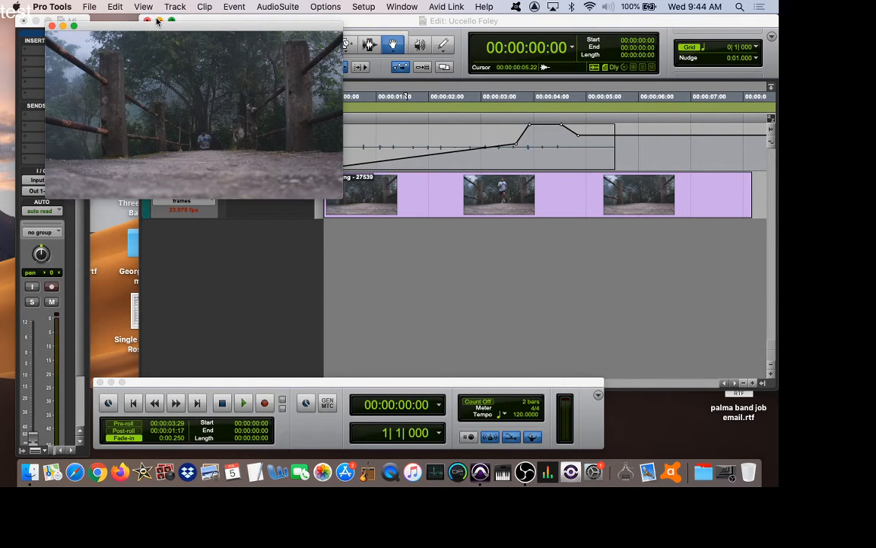
drag(146, 24, 438, 168)
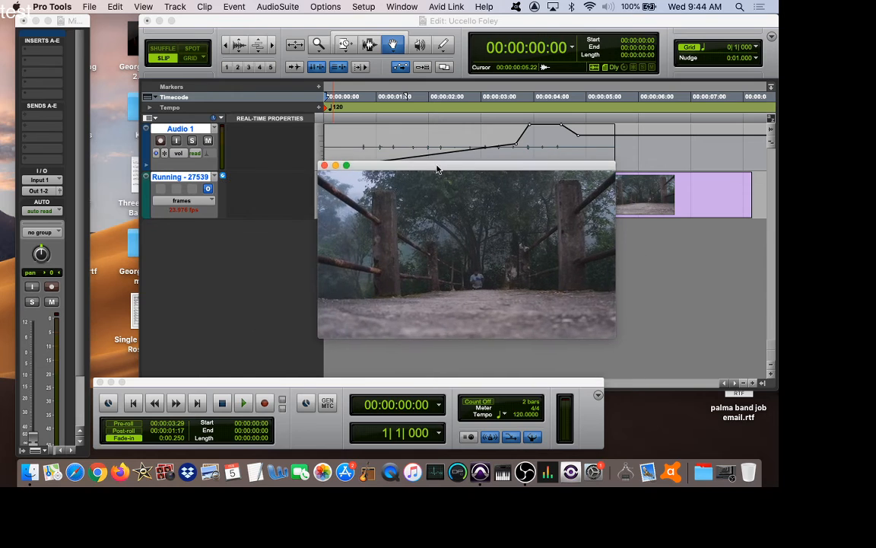
click(325, 166)
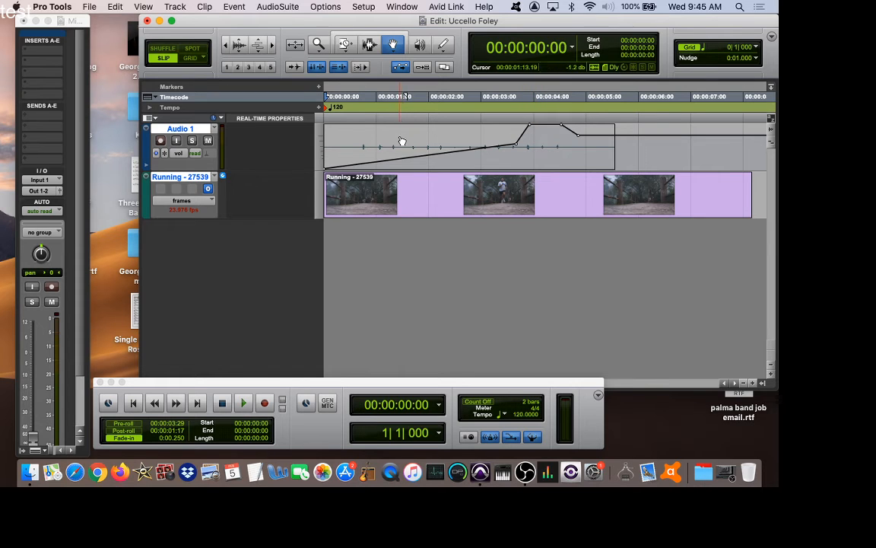
Switch the Audio 1 track to waveform view and delete its recorded clip.
click(179, 153)
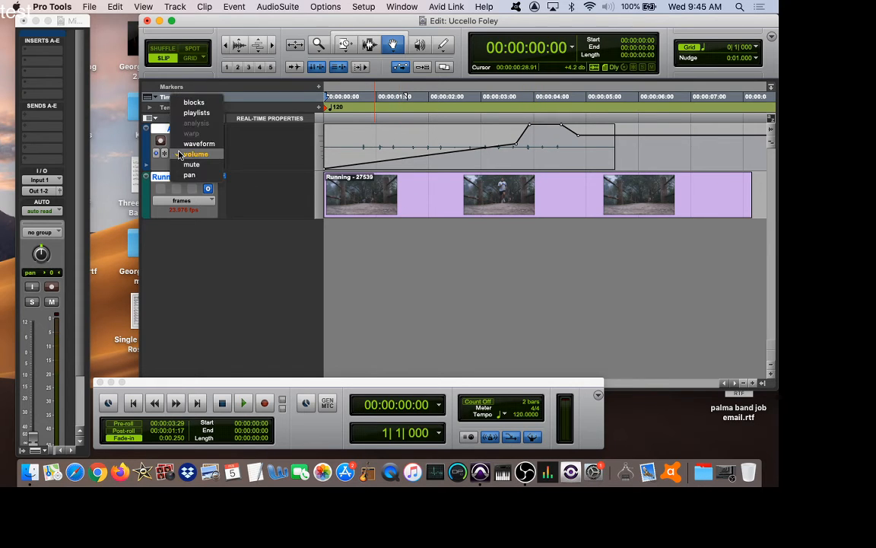
click(196, 144)
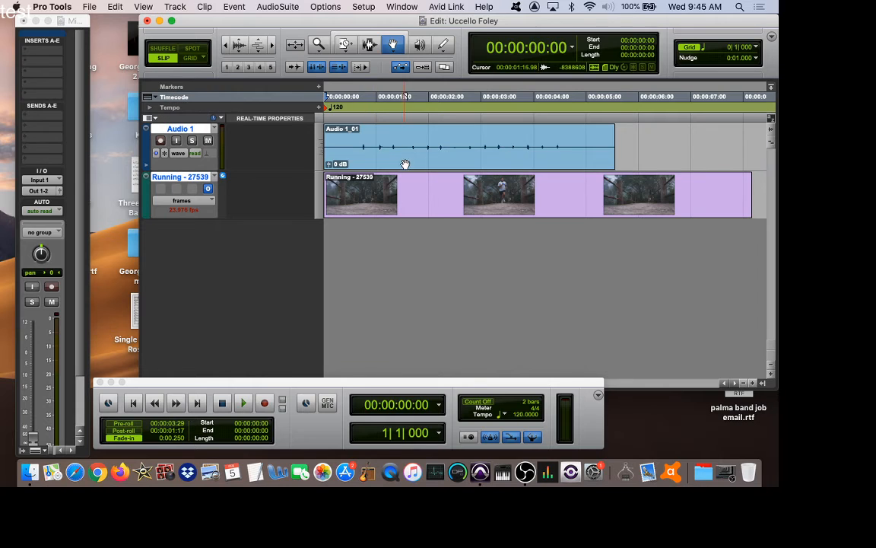
click(407, 161)
key(Delete)
Import Running - 27539.mp4 from the desktop at Session Start without its audio, replacing the session's existing movie.
click(413, 190)
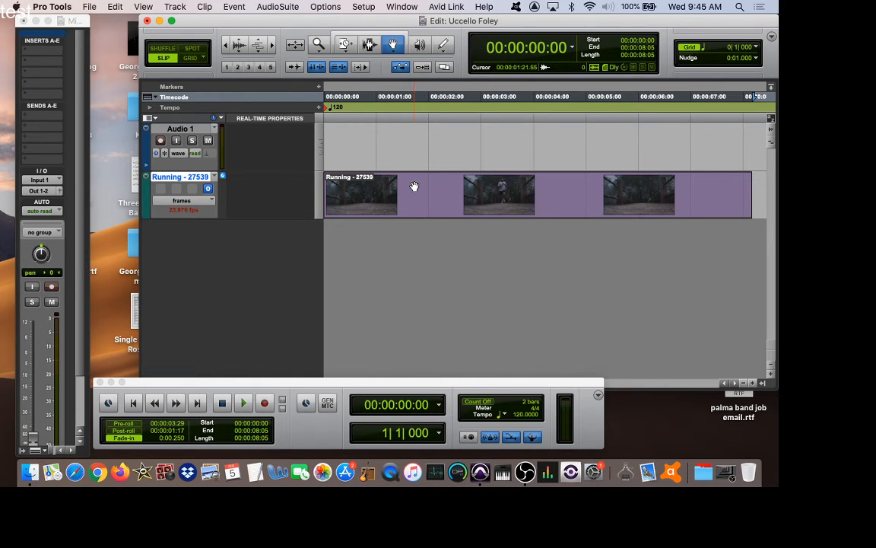
click(114, 6)
mouse_move(87, 6)
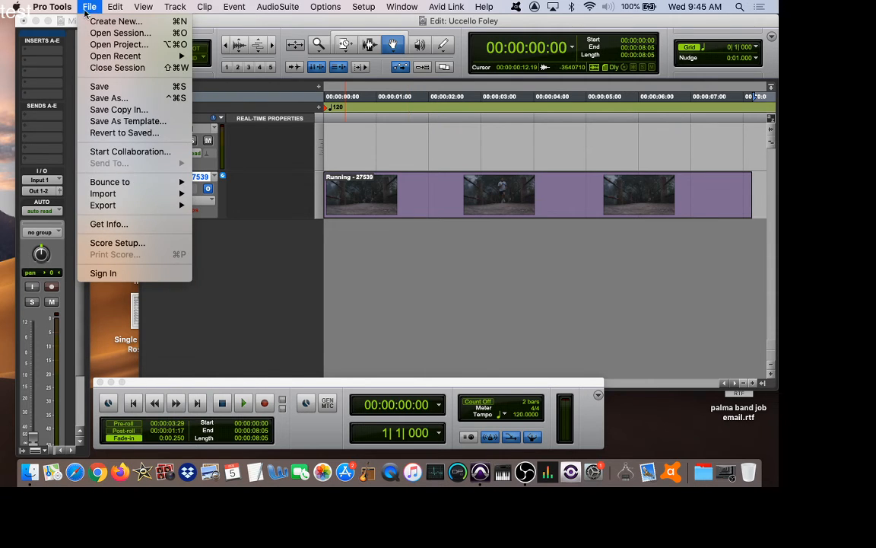
mouse_move(99, 192)
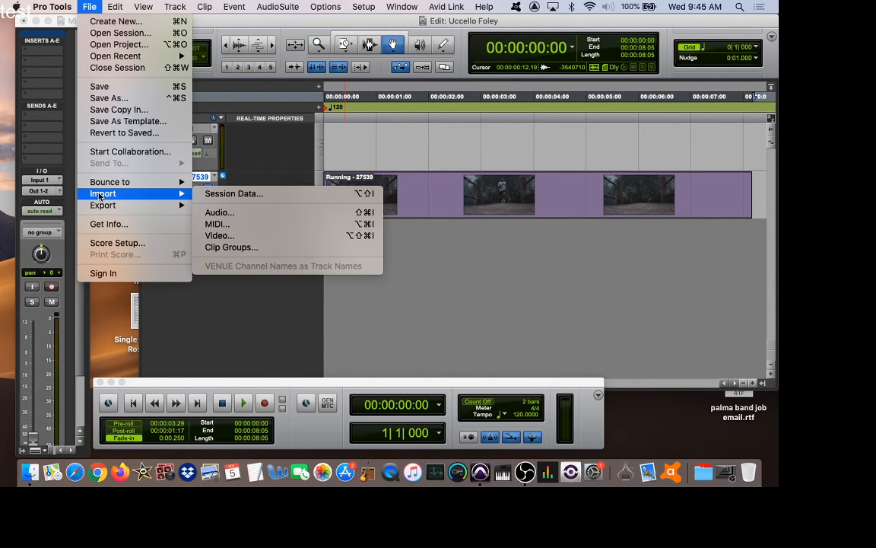
click(232, 241)
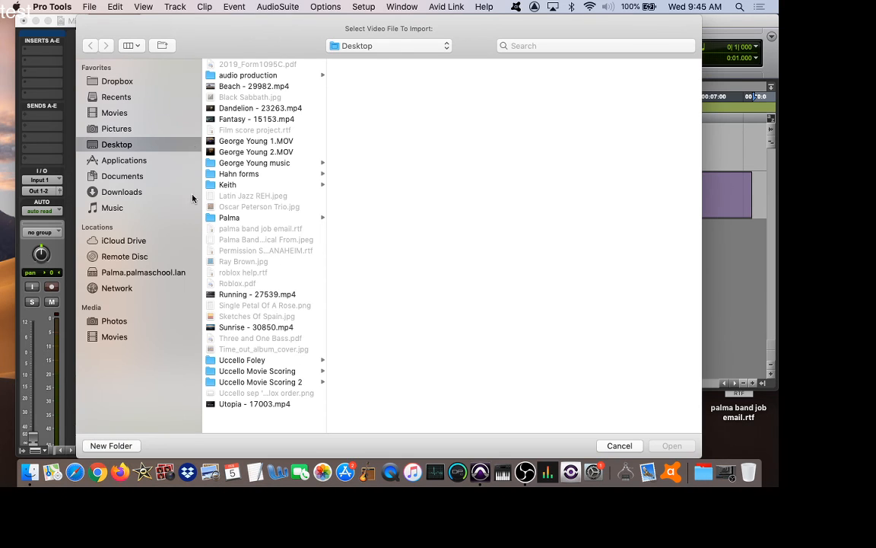
click(243, 295)
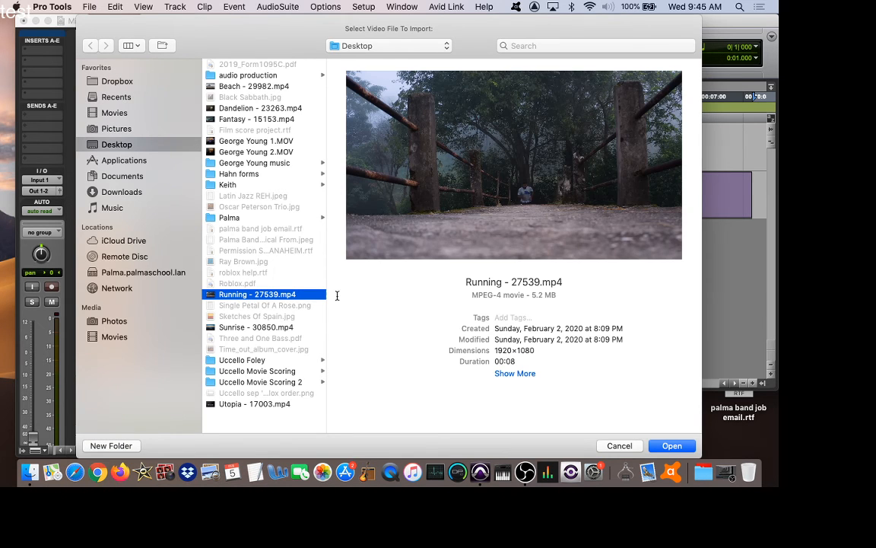
click(672, 445)
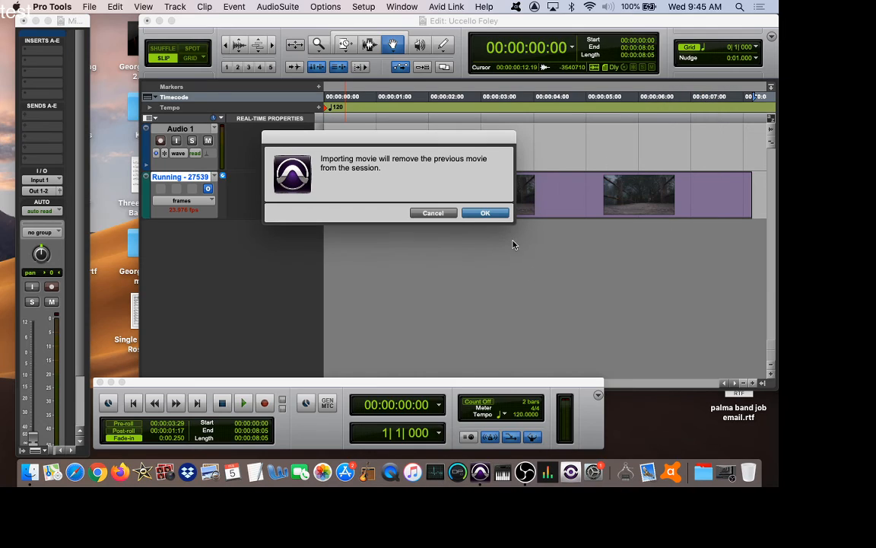
click(479, 213)
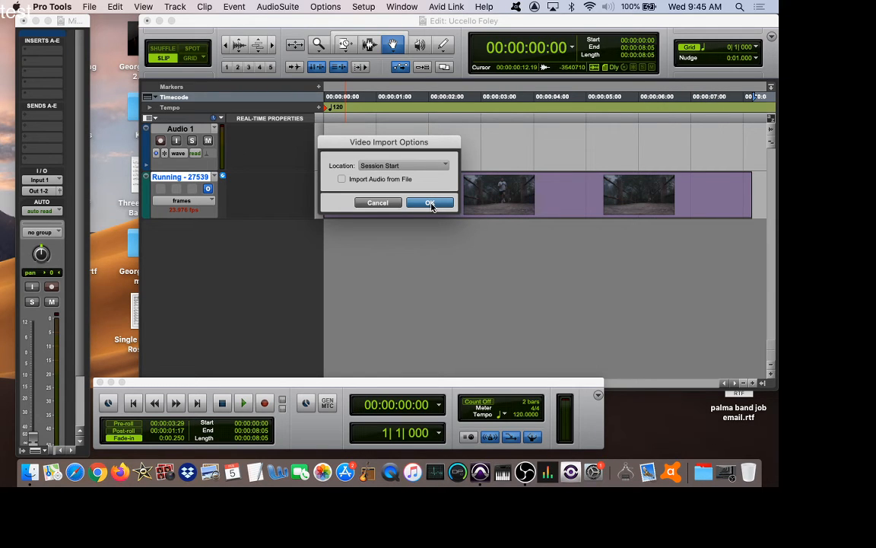
click(430, 203)
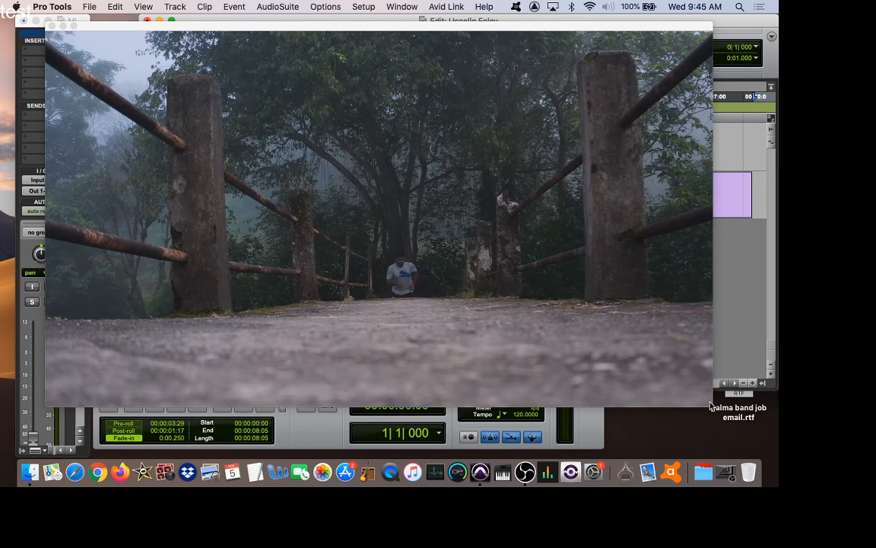
Shrink the floating video window, move it over the timeline and minimise it.
drag(712, 405, 416, 314)
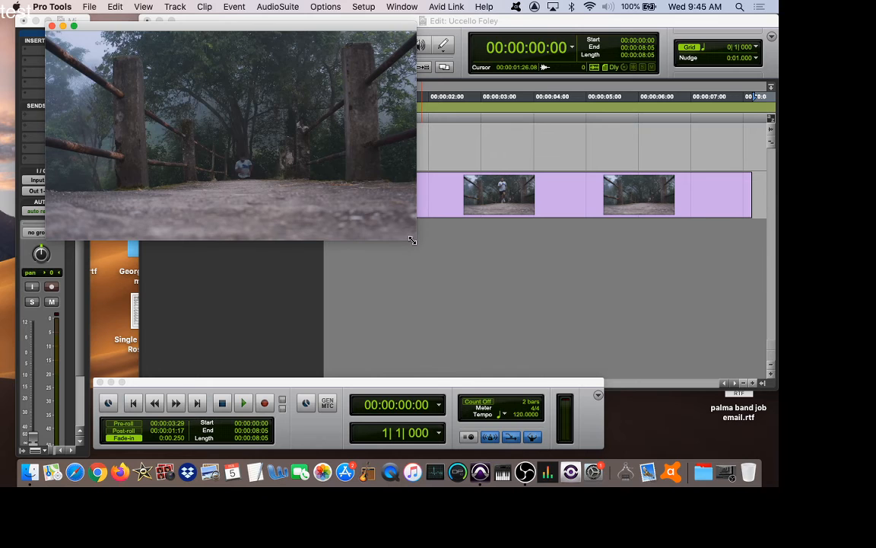
drag(412, 240, 368, 210)
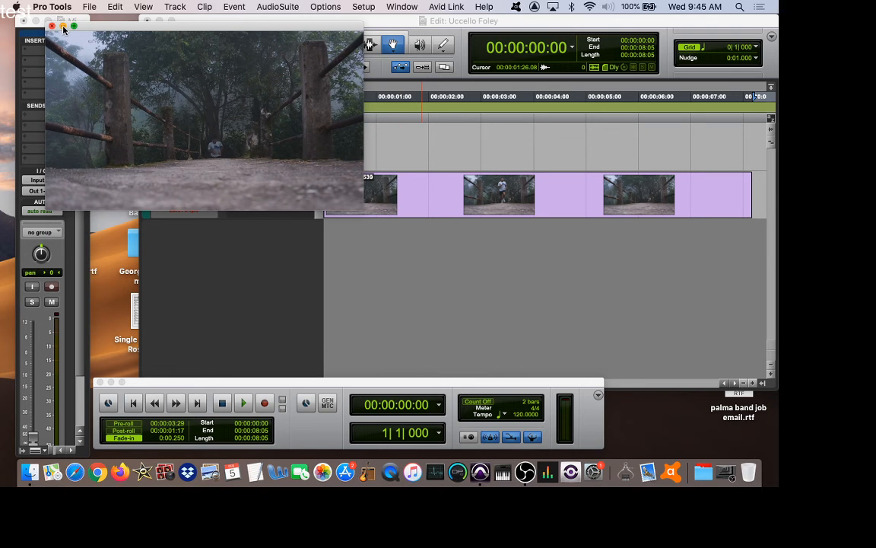
drag(108, 27, 366, 105)
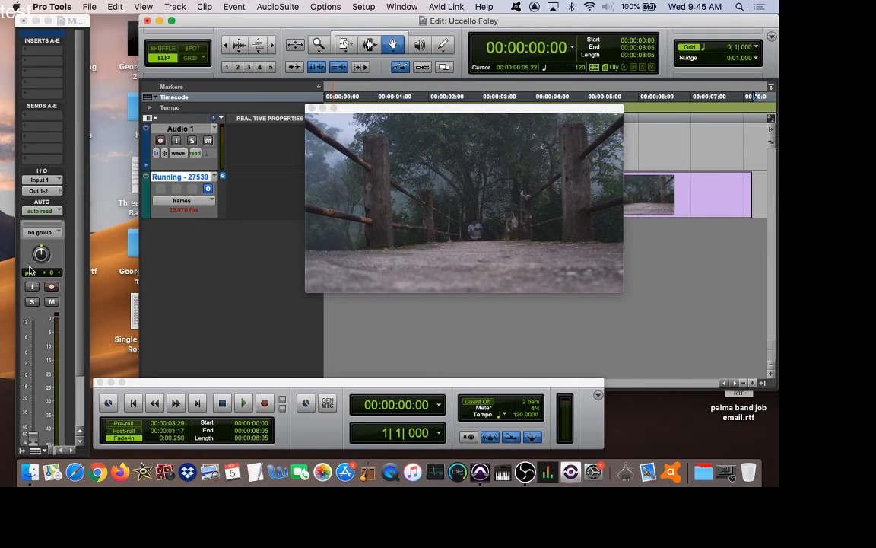
scroll(30, 271, down, 3)
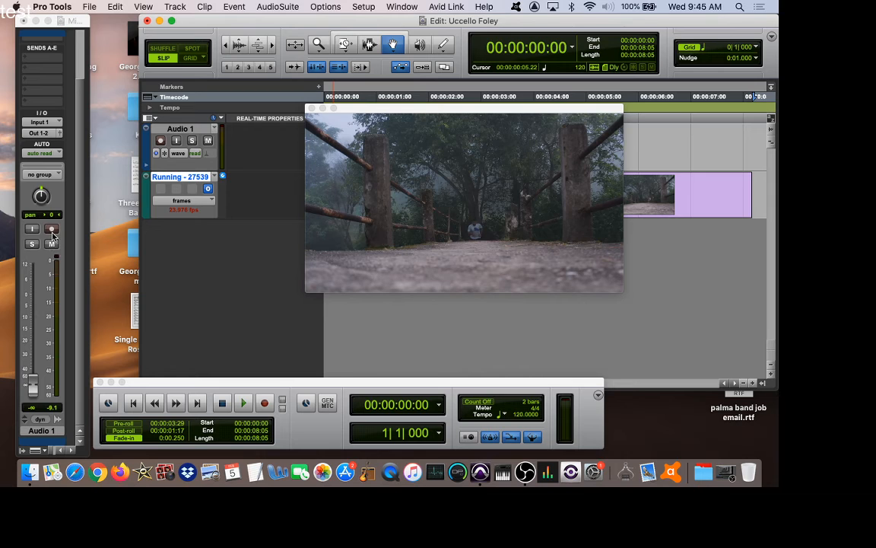
click(661, 148)
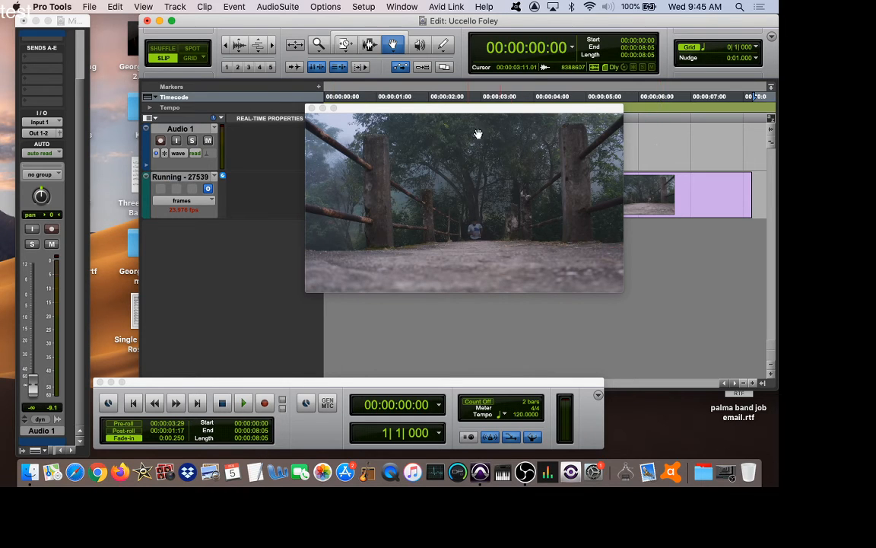
click(323, 109)
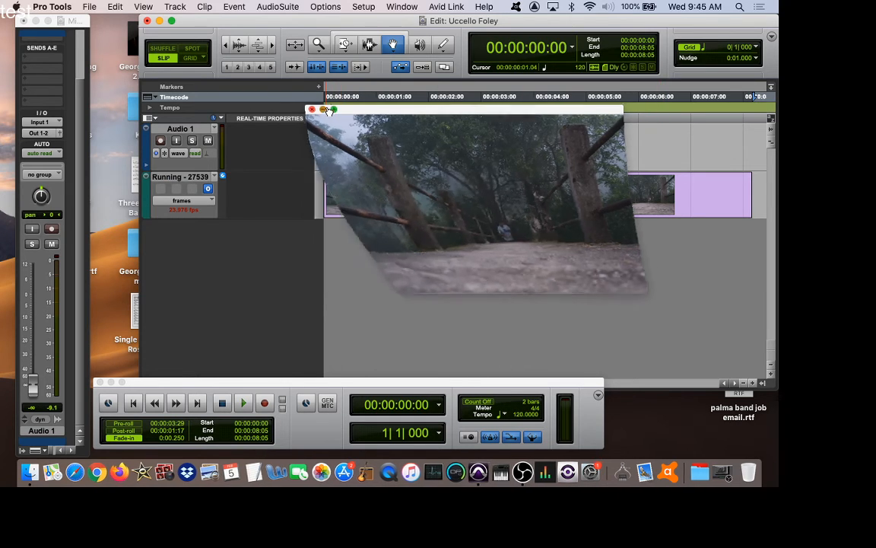
Show Audio 1's volume automation and delete the breakpoint at the end of the fade-in, just past five seconds.
click(182, 153)
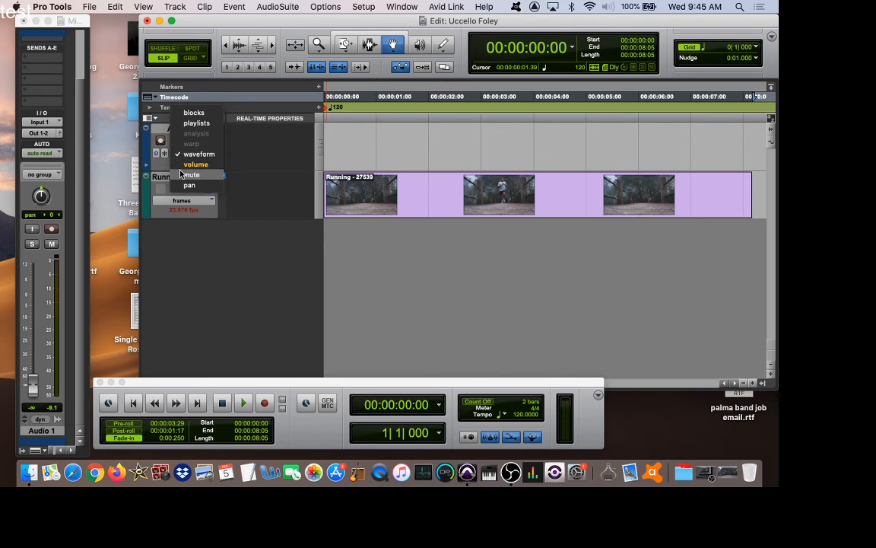
click(186, 163)
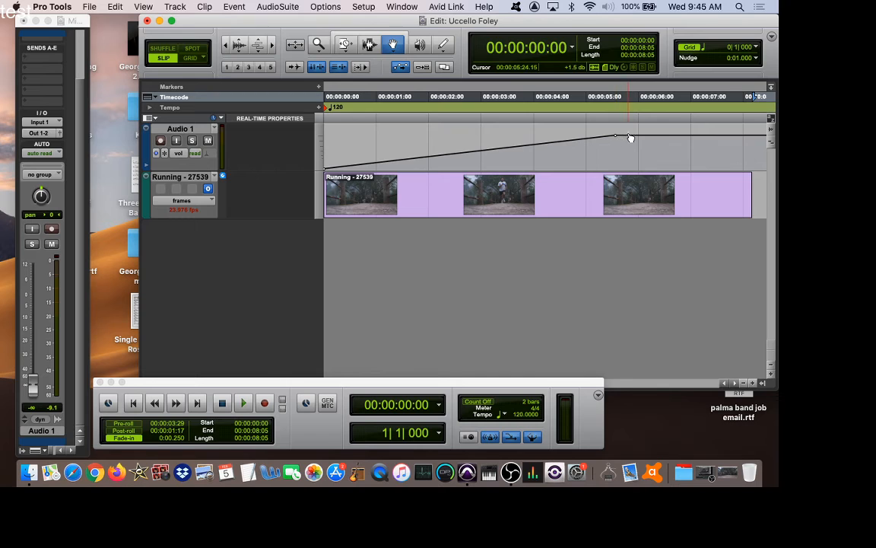
click(373, 46)
drag(580, 133, 648, 135)
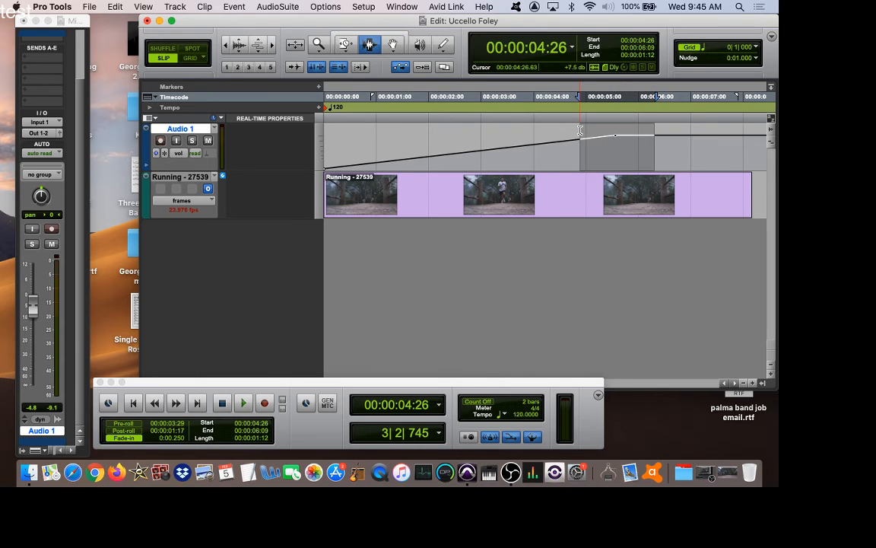
key(Delete)
scroll(574, 133, right, 5)
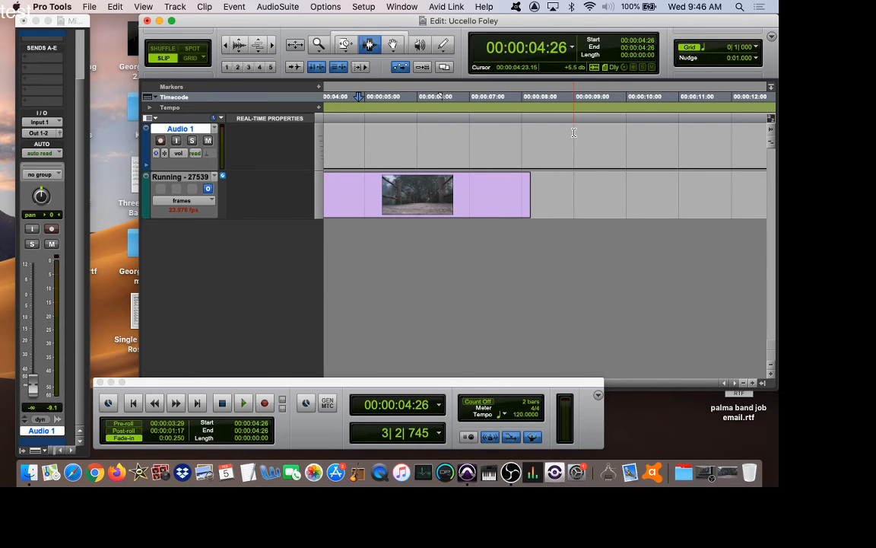
Return to the session start, raise Audio 1's volume fader to +0.4 dB and test it with a brief playback.
click(744, 383)
click(744, 382)
click(744, 382)
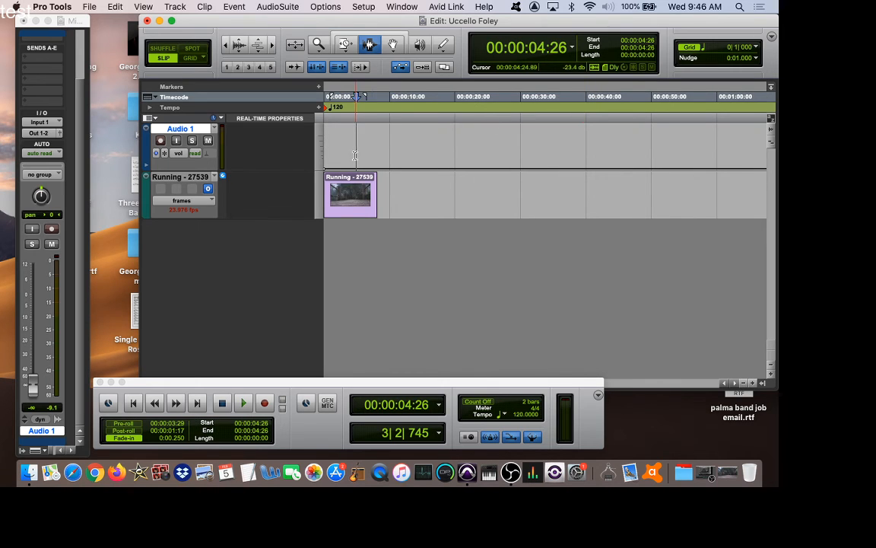
key(Return)
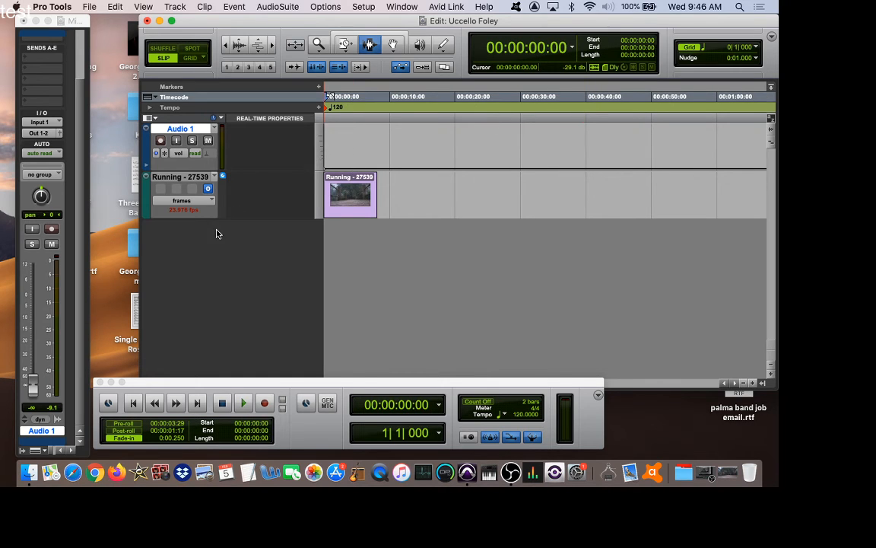
drag(34, 390, 42, 299)
key(space)
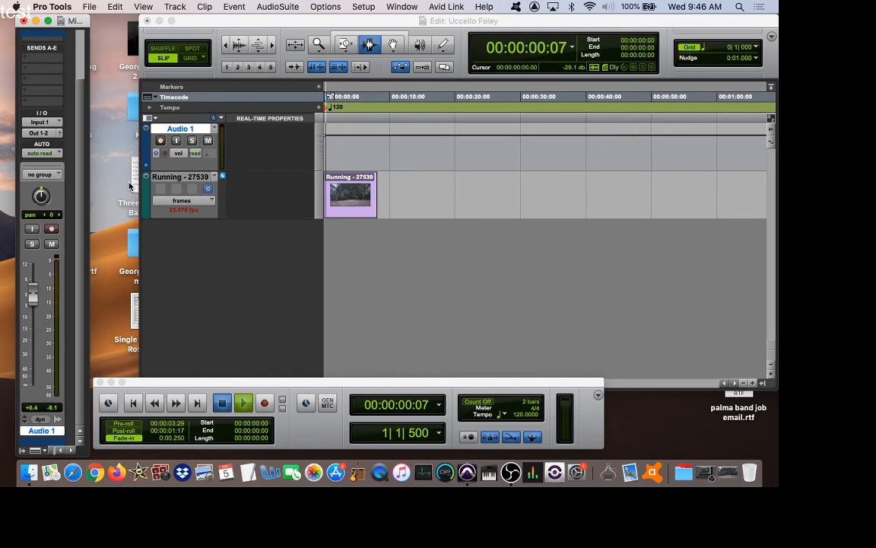
key(space)
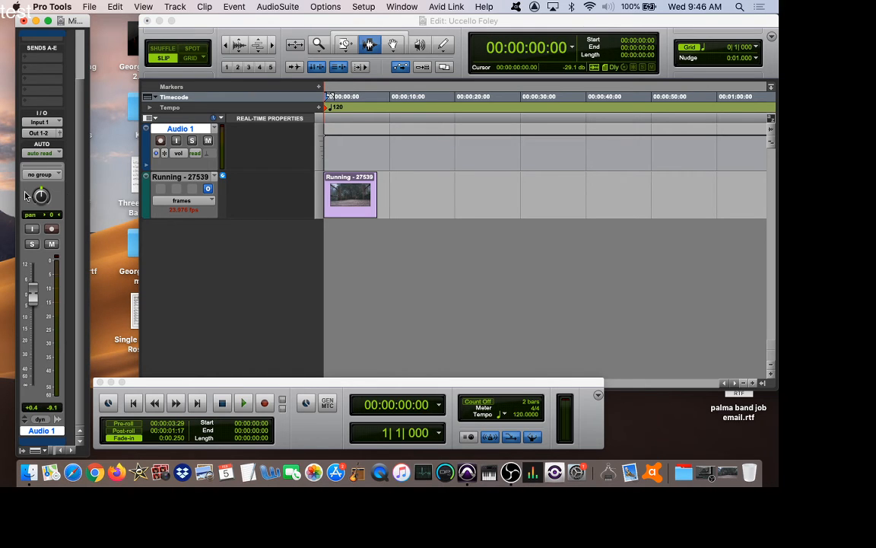
Record-enable Audio 1 and restore the minimised video window, moving it to the upper edge and enlarging it.
click(51, 229)
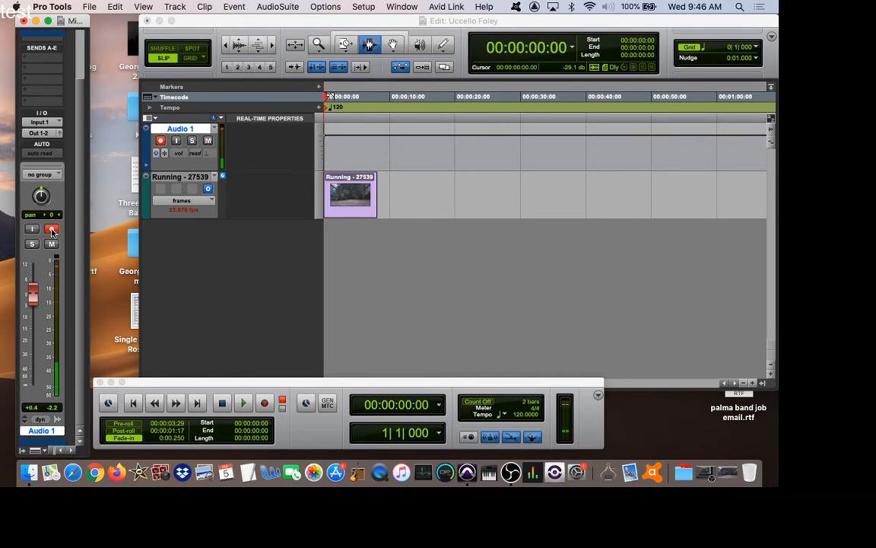
click(728, 473)
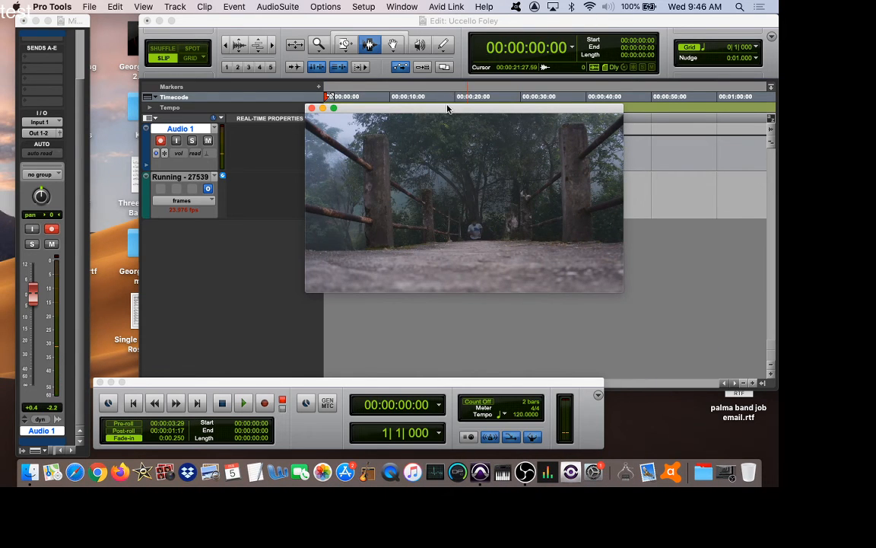
drag(449, 108, 307, 18)
drag(482, 203, 659, 376)
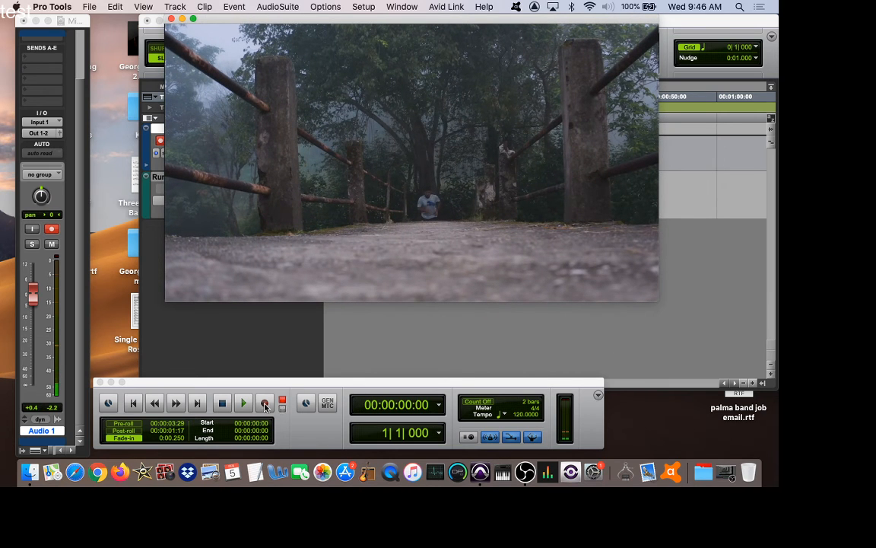
Record a Foley take of about five seconds on Audio 1 from the session start while watching the running video.
click(238, 363)
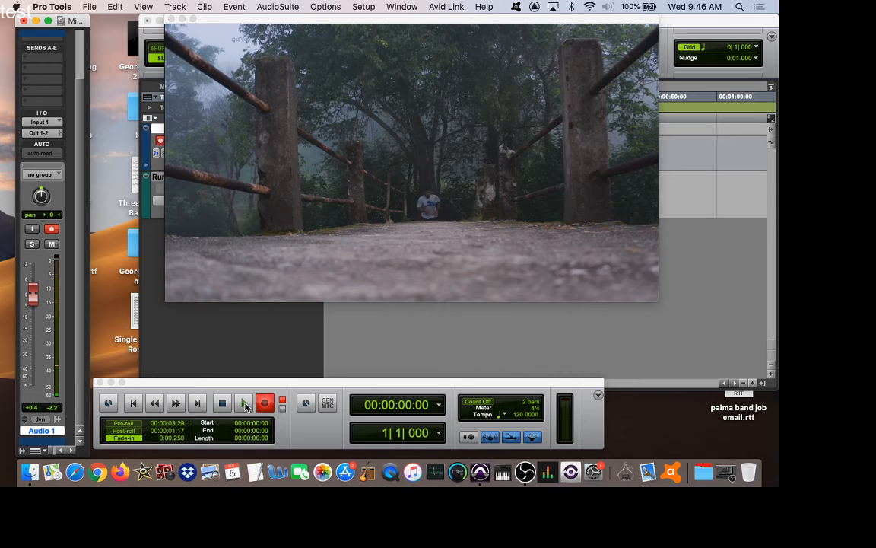
click(245, 403)
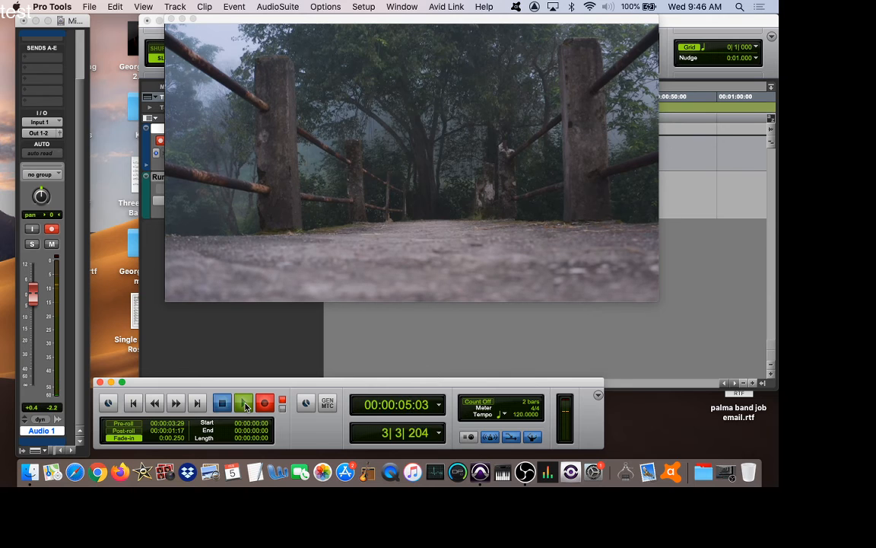
key(space)
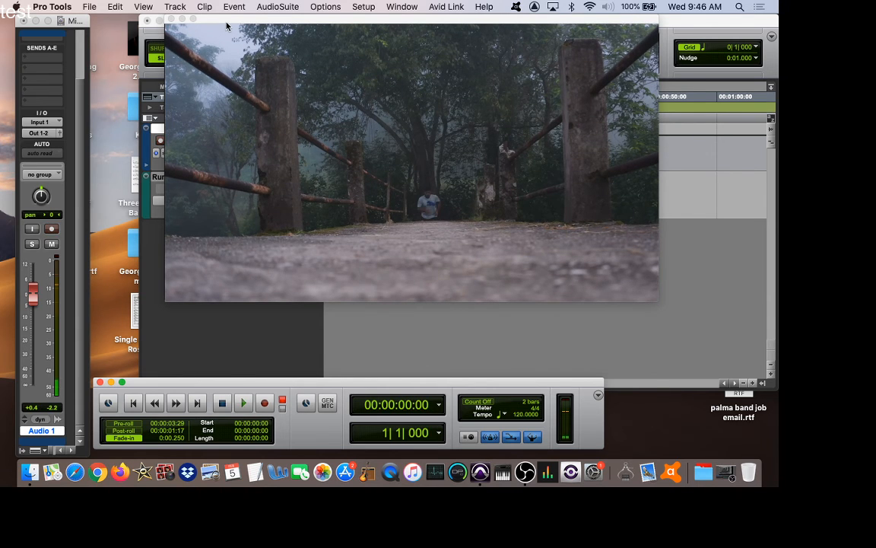
Move the video window clear of the tracks and switch Audio 1 to waveform view to inspect the new clip.
drag(212, 28, 142, 297)
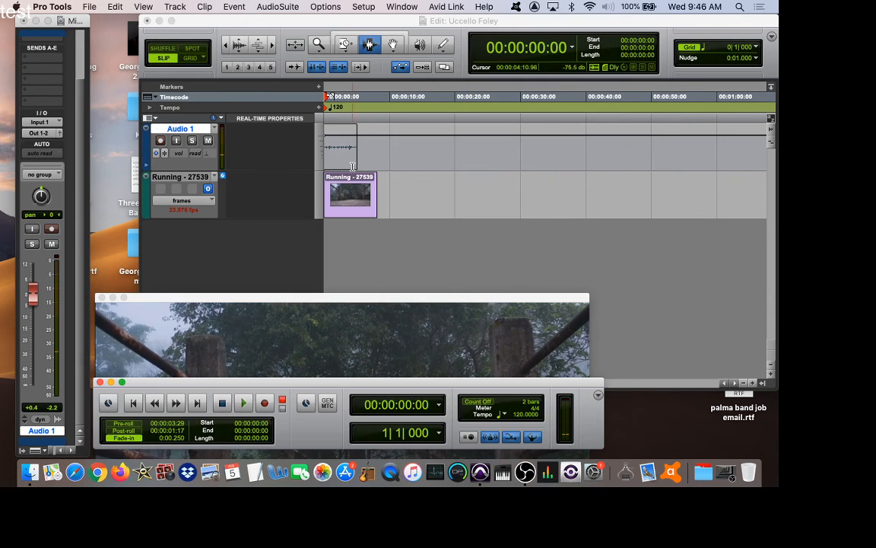
click(177, 154)
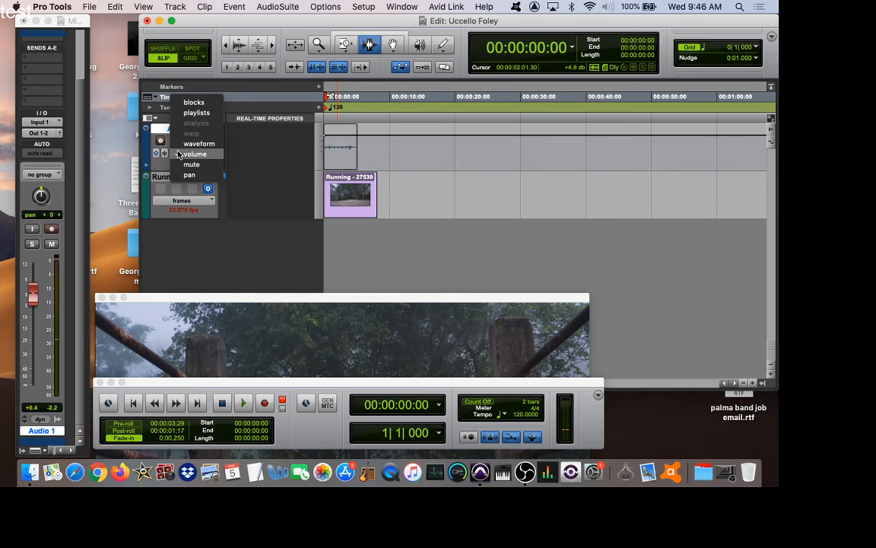
click(191, 143)
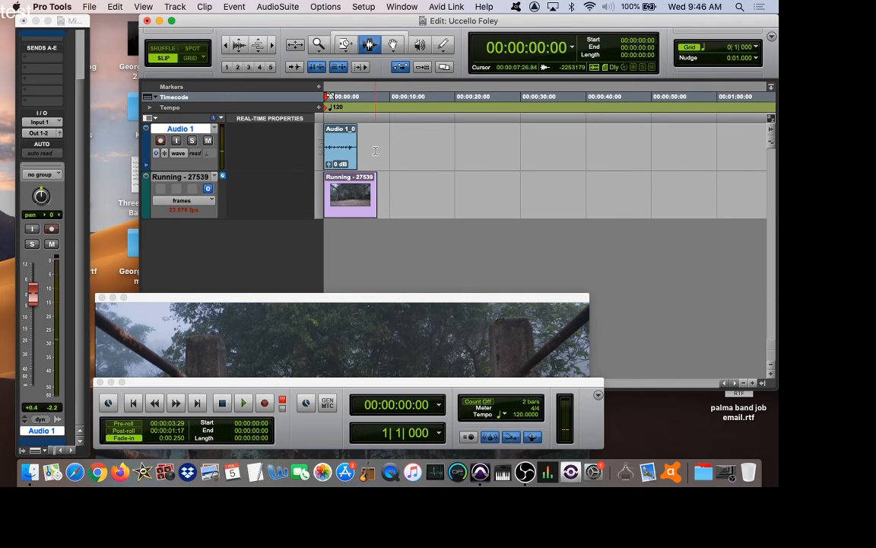
click(753, 384)
click(753, 384)
click(753, 384)
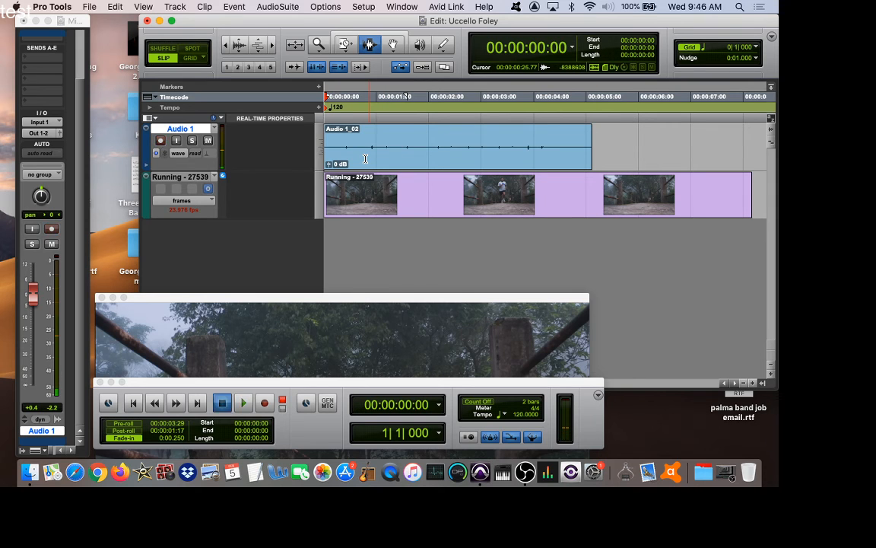
Play back the recorded footsteps against the video and turn off record enable on Audio 1.
click(244, 403)
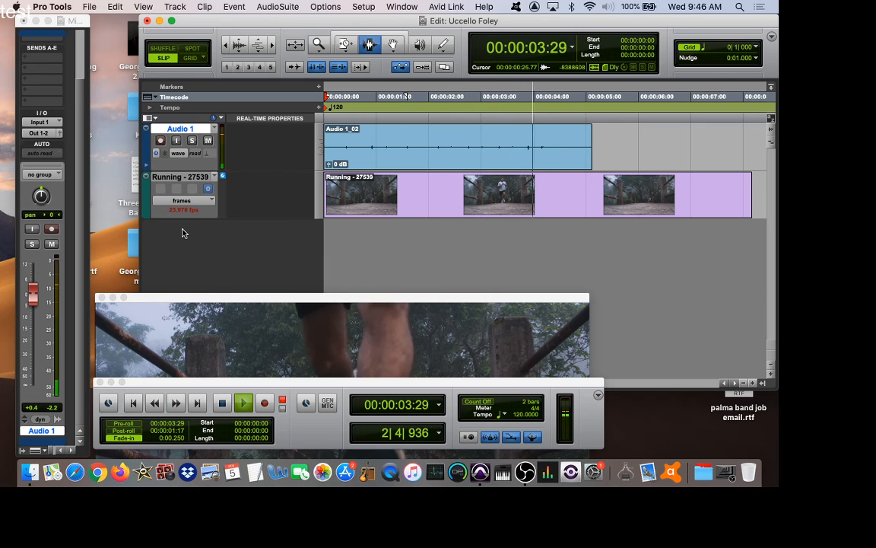
key(space)
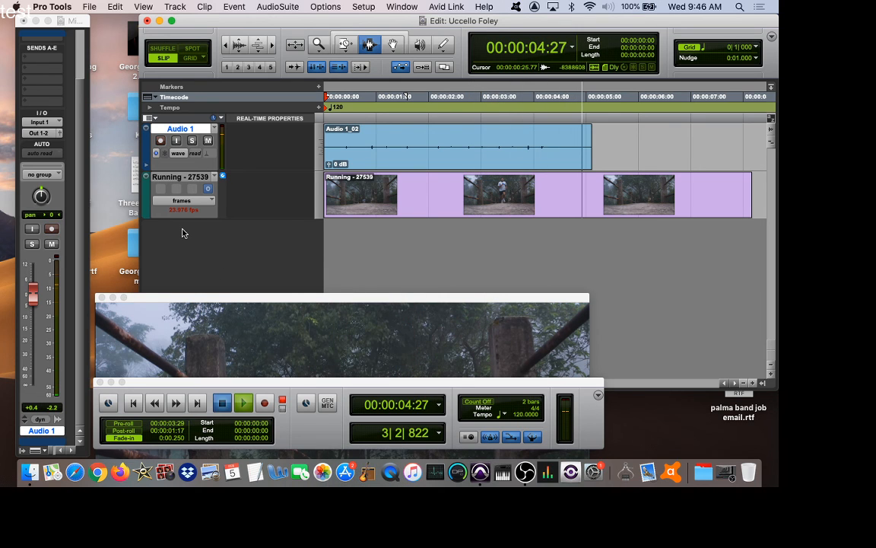
click(55, 230)
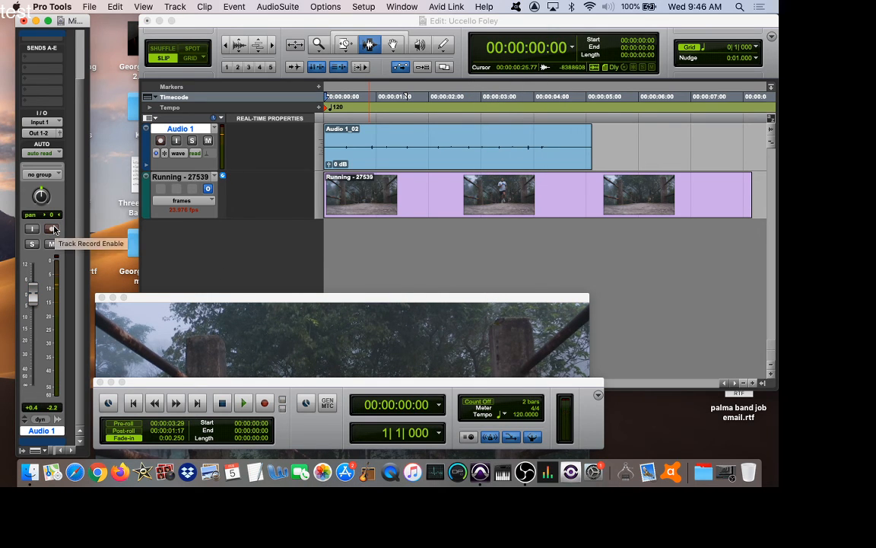
Play back the recorded footsteps from the session start while moving the video window up into full view.
key(space)
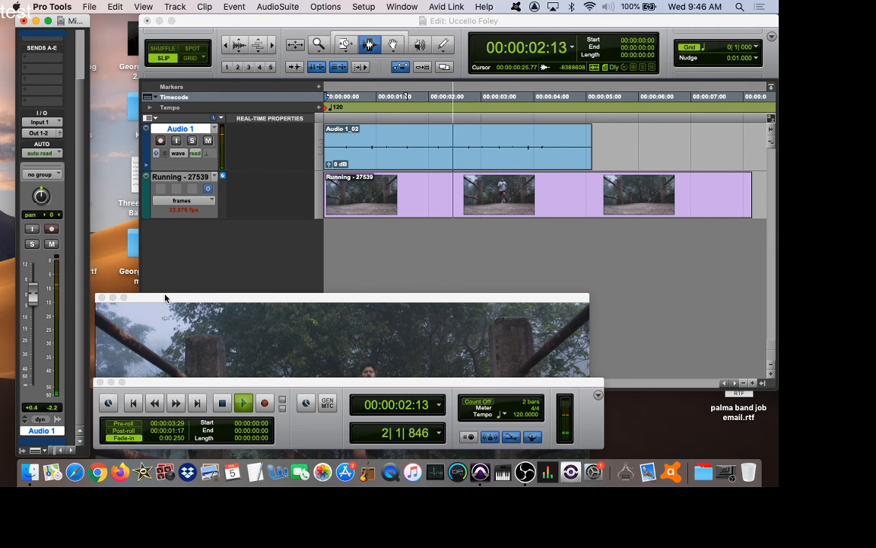
drag(149, 297, 144, 128)
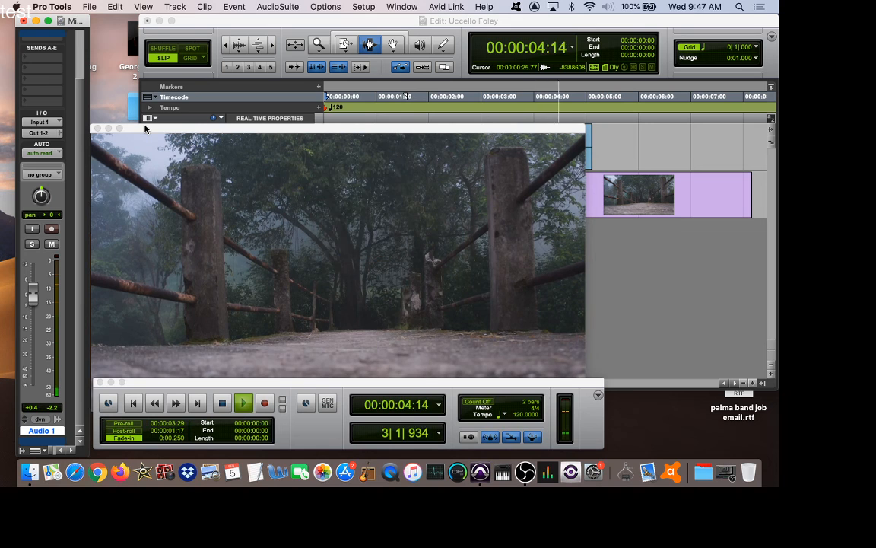
key(space)
drag(259, 139, 246, 89)
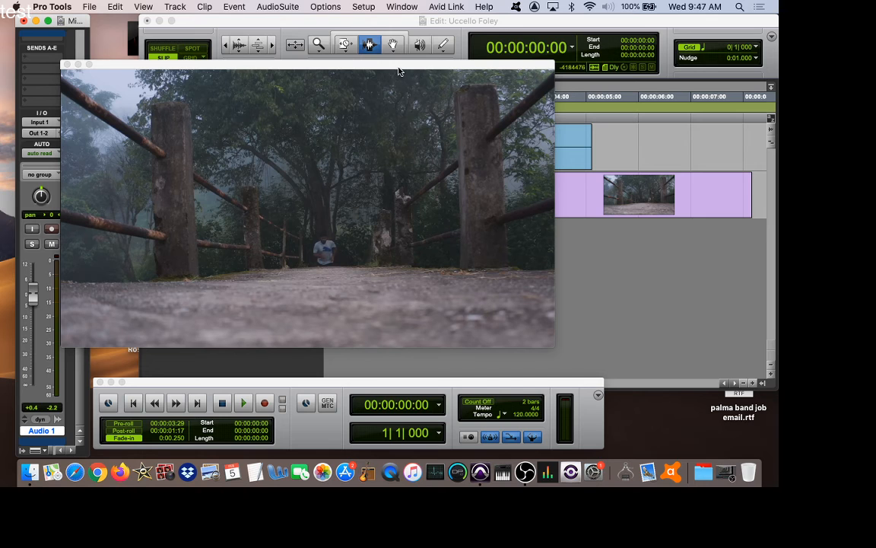
Uncover the tracks, show Audio 1's volume automation, and ramp it from -∞ dB at the start to a breakpoint about 3.6 seconds in.
drag(399, 71, 504, 246)
click(178, 155)
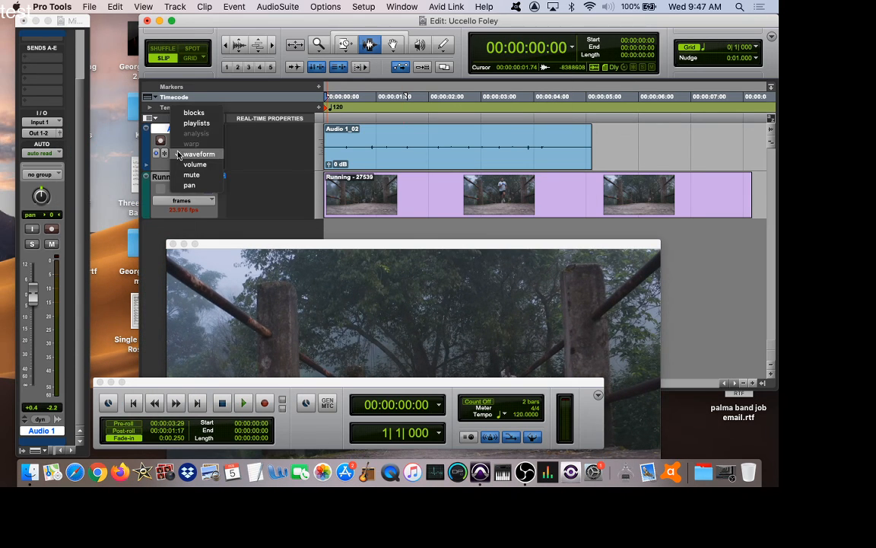
click(190, 164)
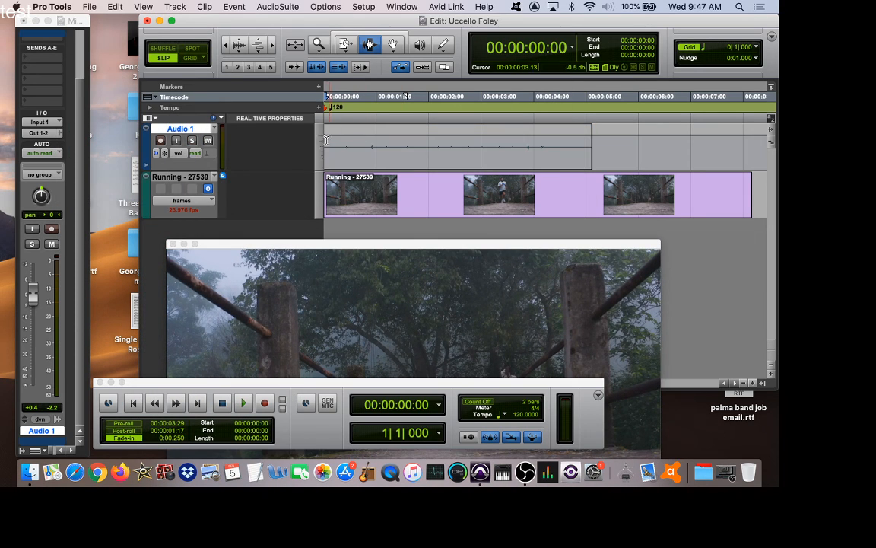
click(393, 44)
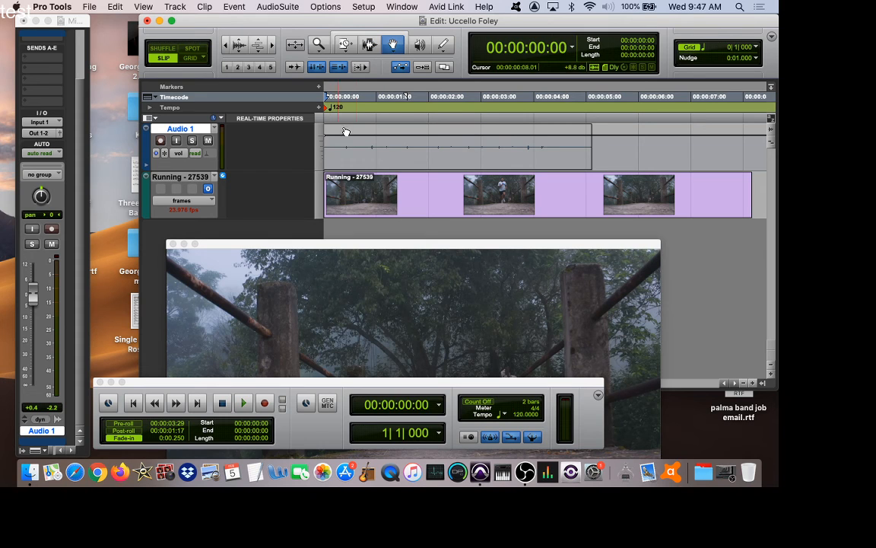
click(515, 136)
drag(327, 140, 277, 168)
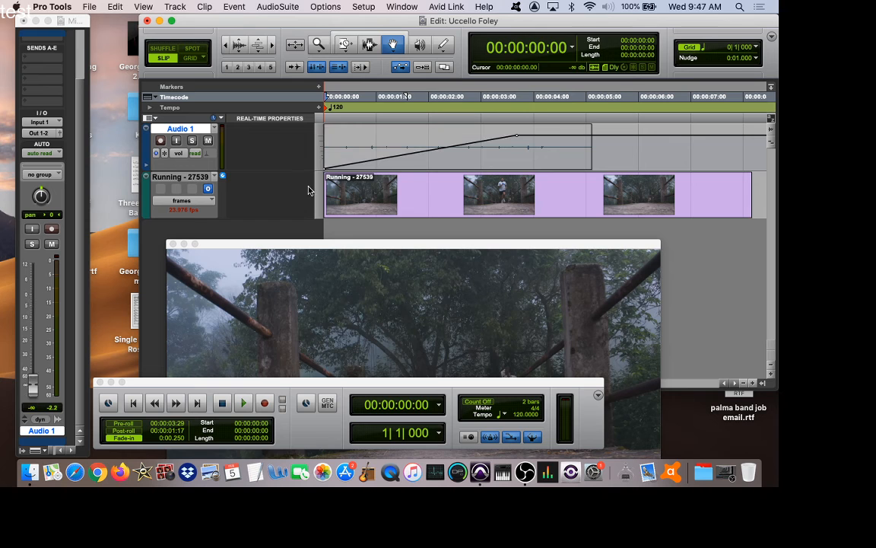
Move the video window back up into full view and play back the footsteps with the volume fade-in against the footage.
drag(367, 244, 367, 97)
key(space)
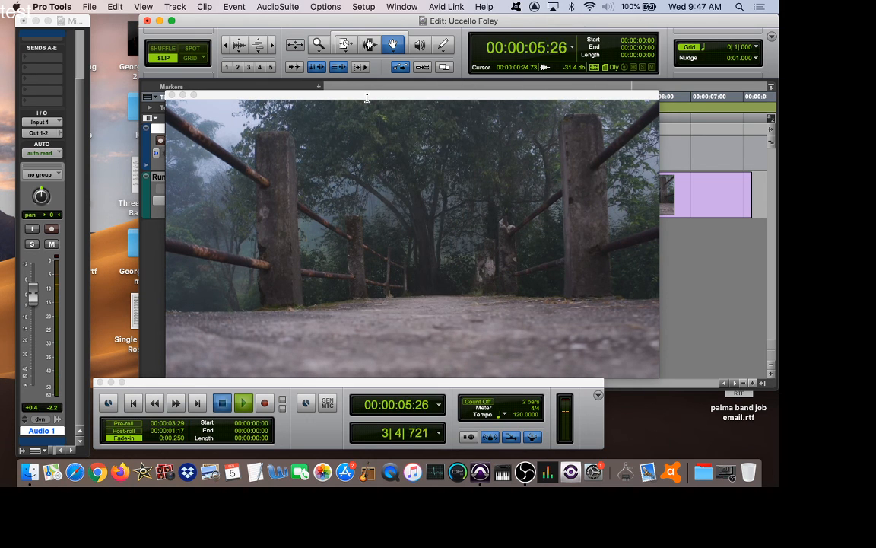
key(space)
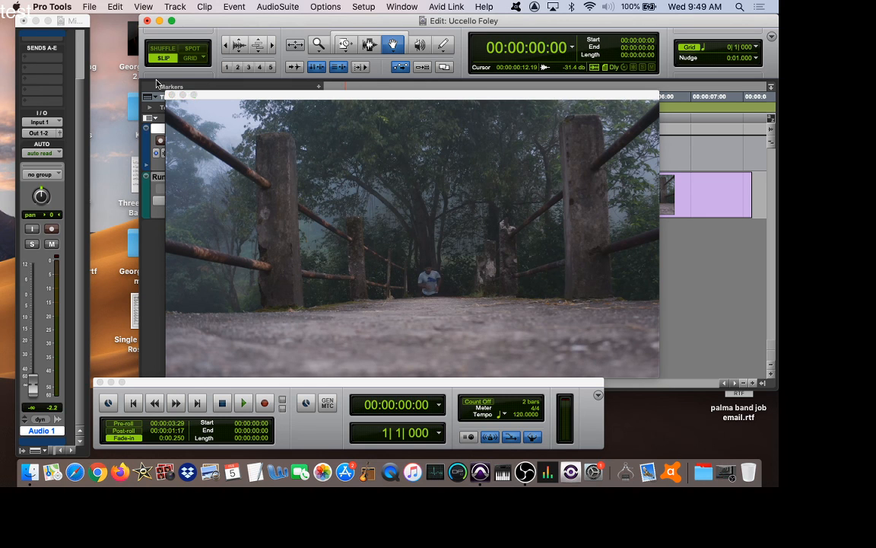
Switch to OBS by restoring its minimised window and close the running video window covering it.
click(727, 474)
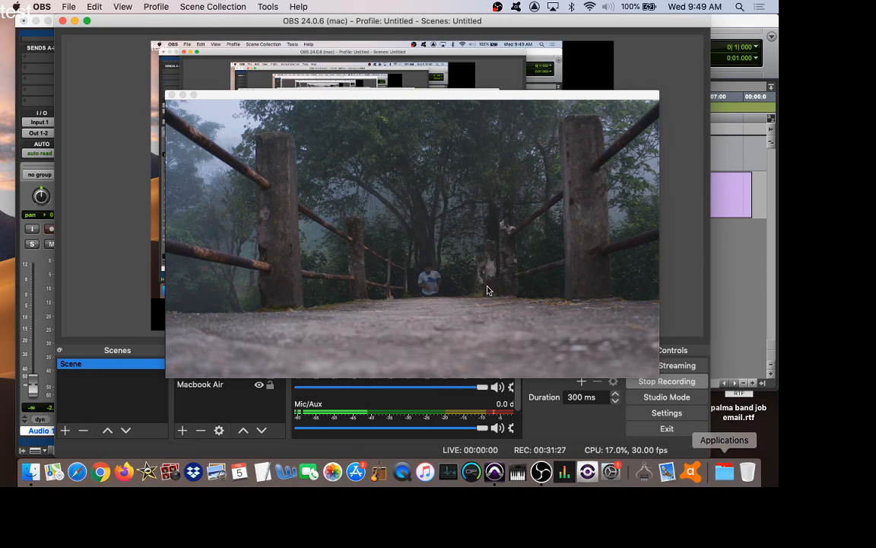
click(171, 94)
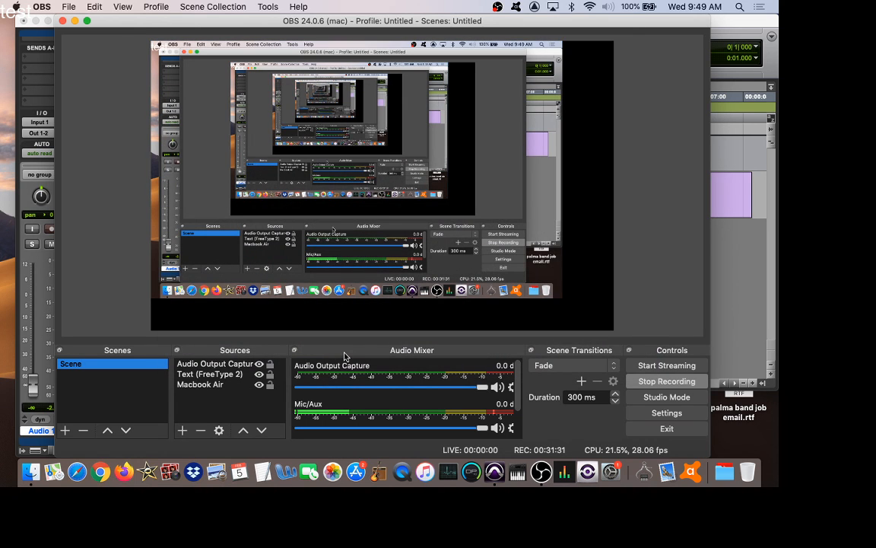